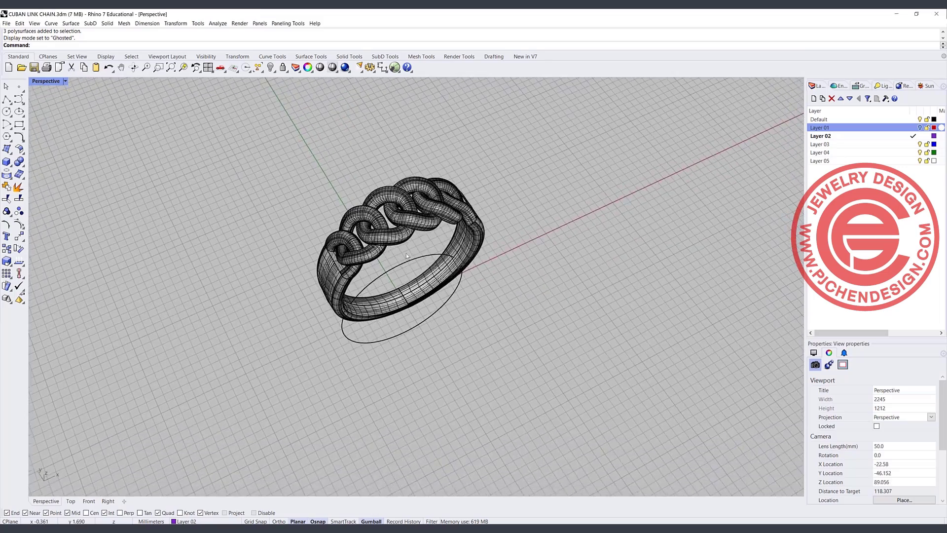
Inspect the existing ring, orbiting the perspective view round to see it from the front
scroll(398, 250, up, 3)
click(398, 250)
click(621, 295)
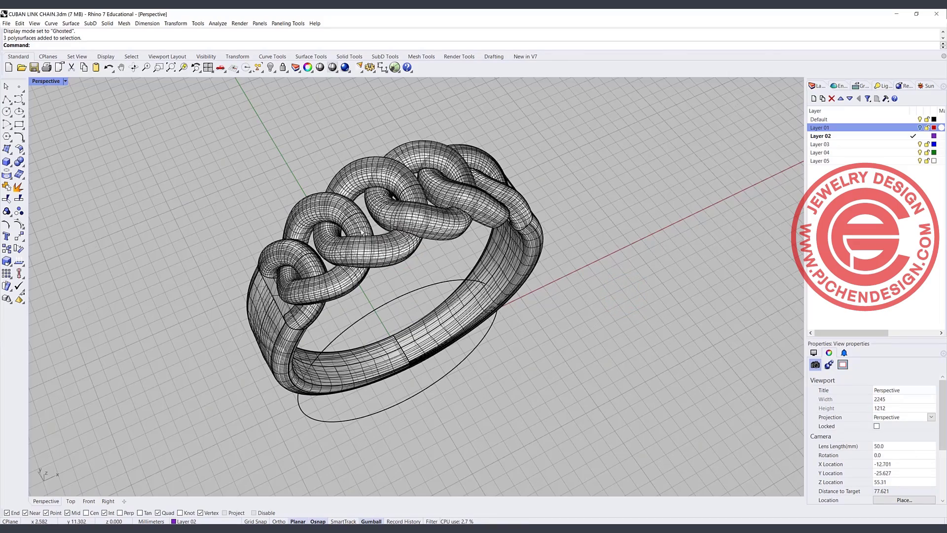
mouse_move(373, 232)
right_down()
mouse_move(336, 223)
mouse_move(456, 271)
mouse_move(361, 245)
right_up()
scroll(352, 227, up, 2)
scroll(451, 266, down, 4)
right_drag(352, 306, 316, 307)
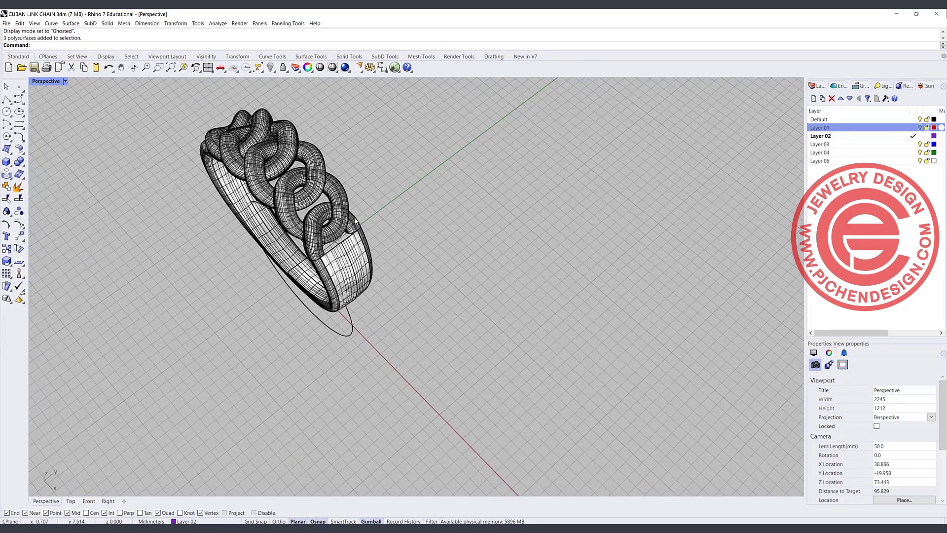
right_drag(361, 222, 388, 148)
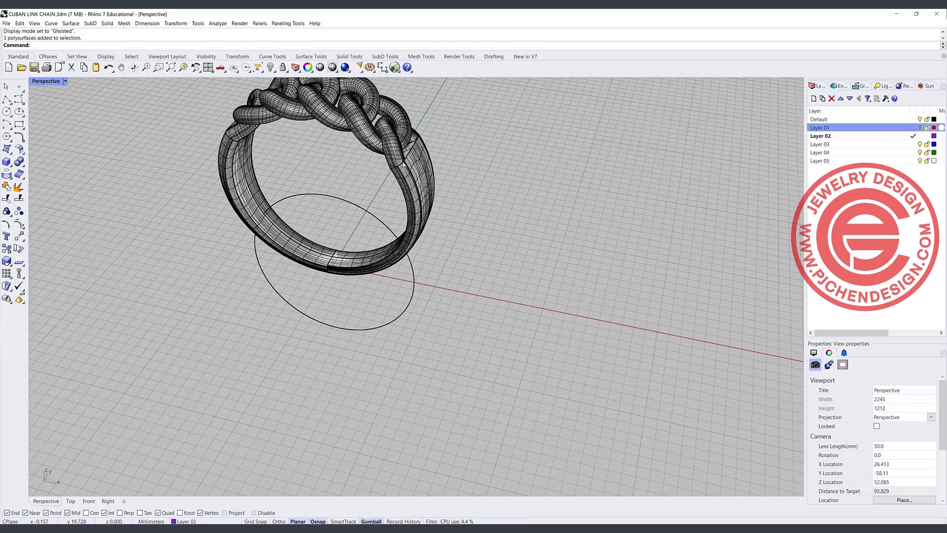
right_drag(246, 208, 467, 280)
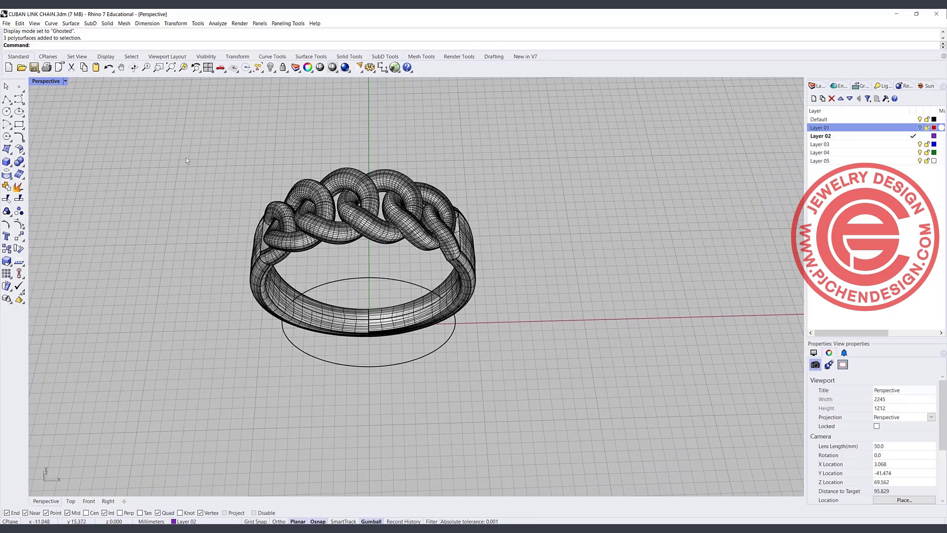
In a maximized Front view, draw a 16 mm diameter circle centred at the origin
key(ctrl+a)
key(ctrl+F2)
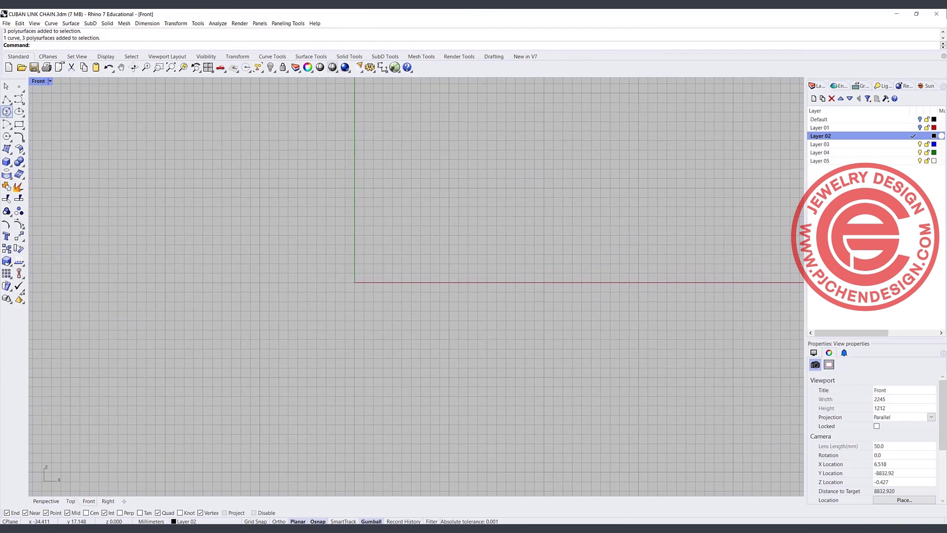
click(6, 111)
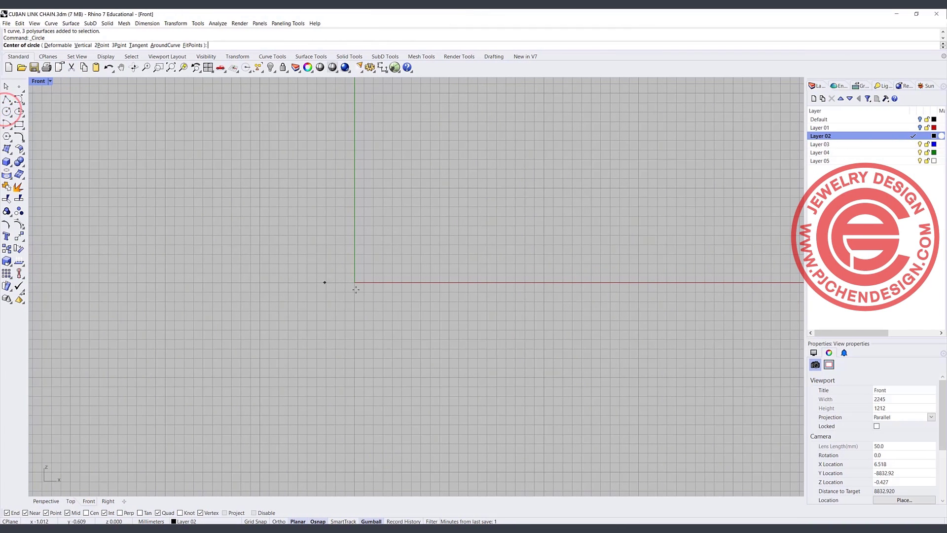
text(0)
key(Return)
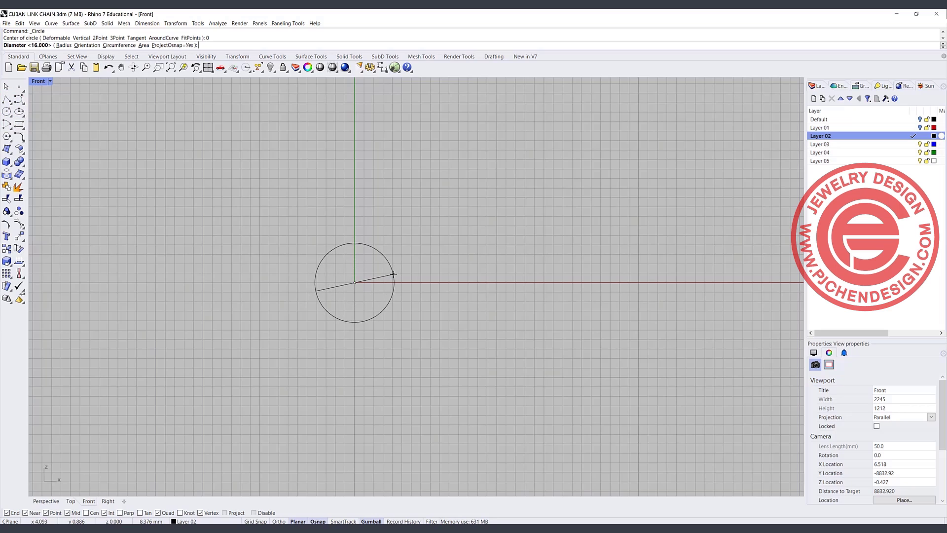
key(Return)
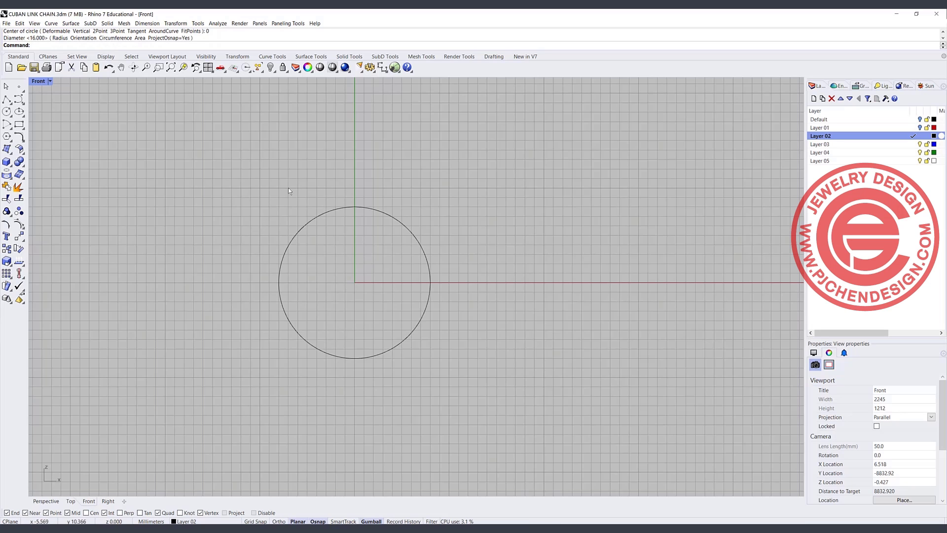
Measure the circle's length with Len (50.265 mm) and select the value to copy
double_click(37, 82)
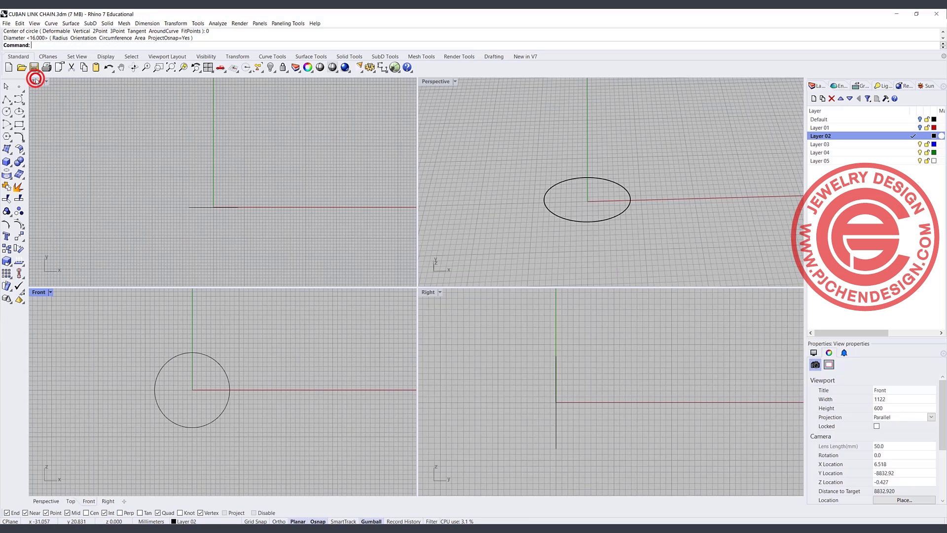
click(587, 181)
right_drag(588, 181, 619, 207)
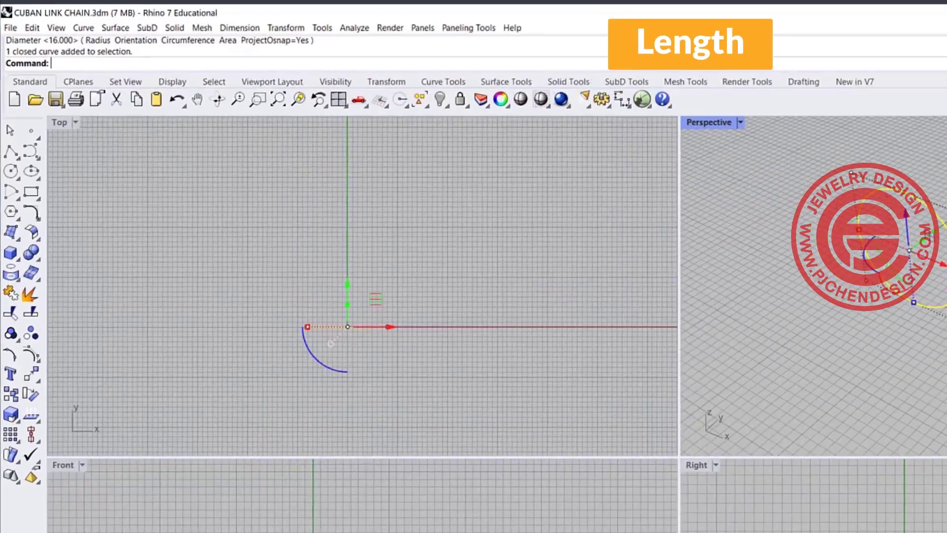
text(Length)
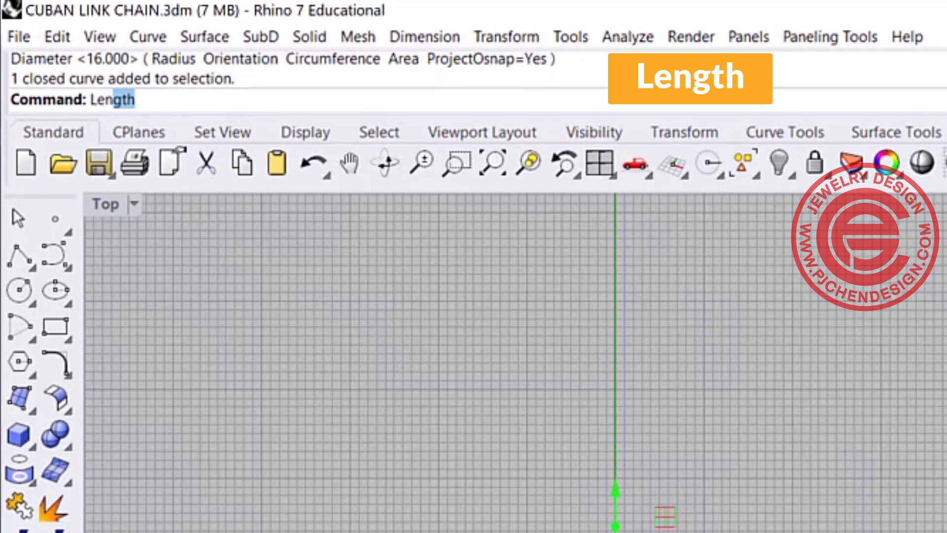
key(Return)
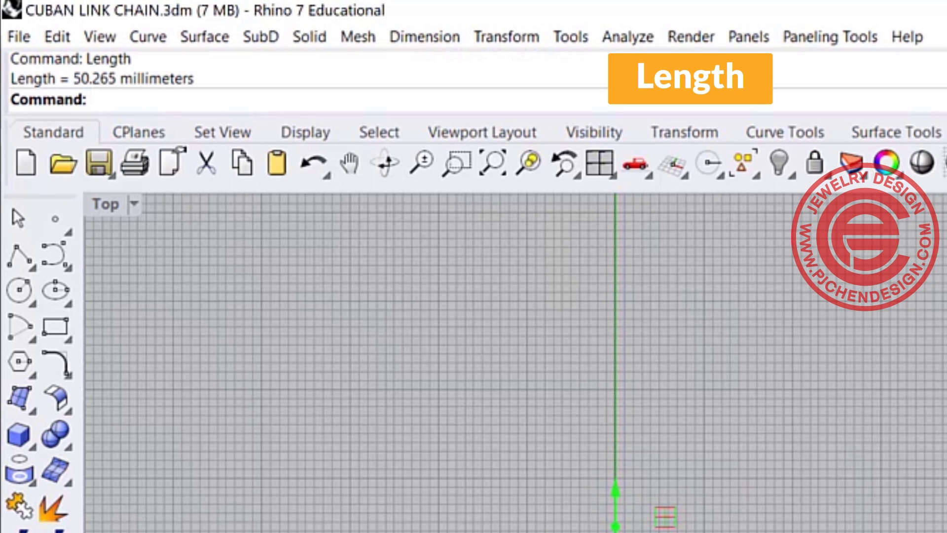
drag(71, 79, 120, 88)
key(ctrl+c)
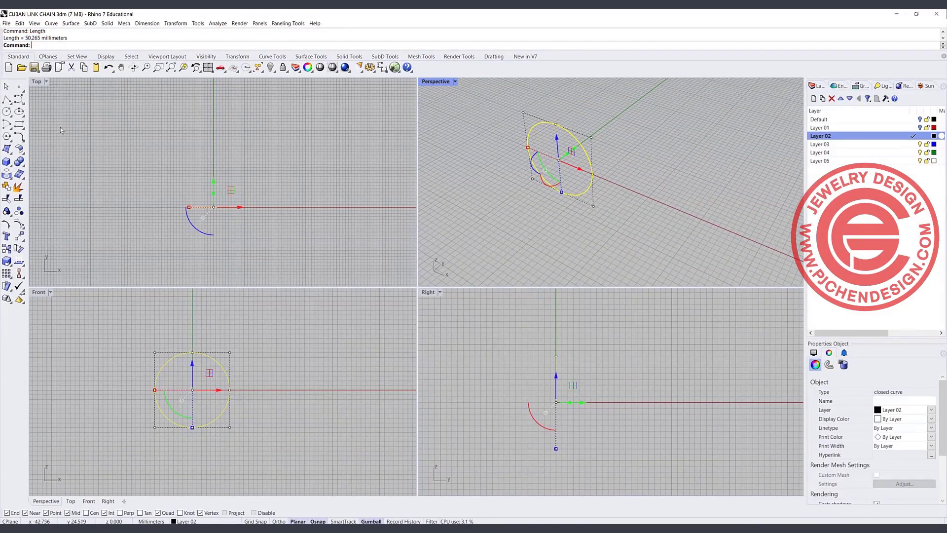
Draw a horizontal 50.265 mm line by pasting the circle's length
click(7, 100)
click(255, 162)
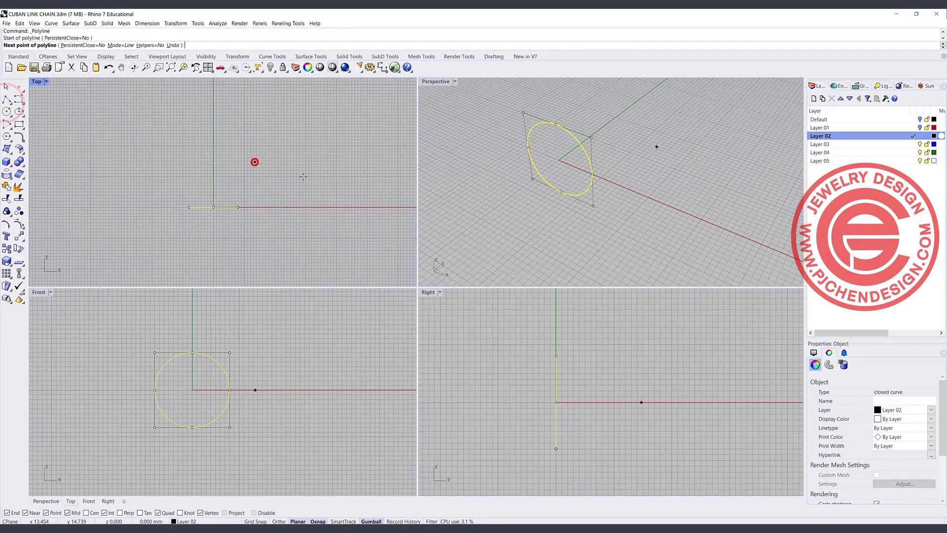
key(ctrl+v)
key(Return)
click(347, 162)
key(Return)
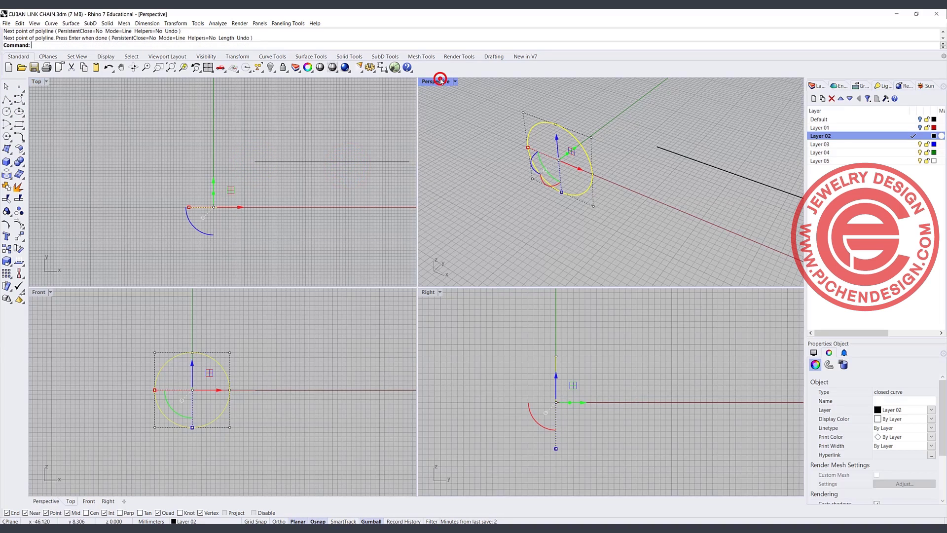
Maximize the Top view and frame the new line beside the circle
double_click(437, 82)
scroll(418, 220, down, 4)
right_drag(273, 230, 292, 226)
right_drag(350, 284, 410, 252)
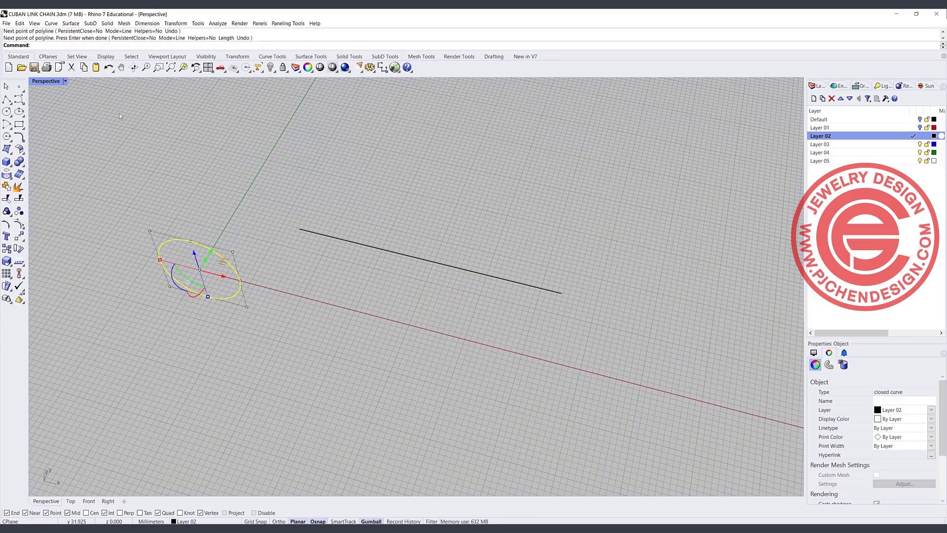
double_click(39, 83)
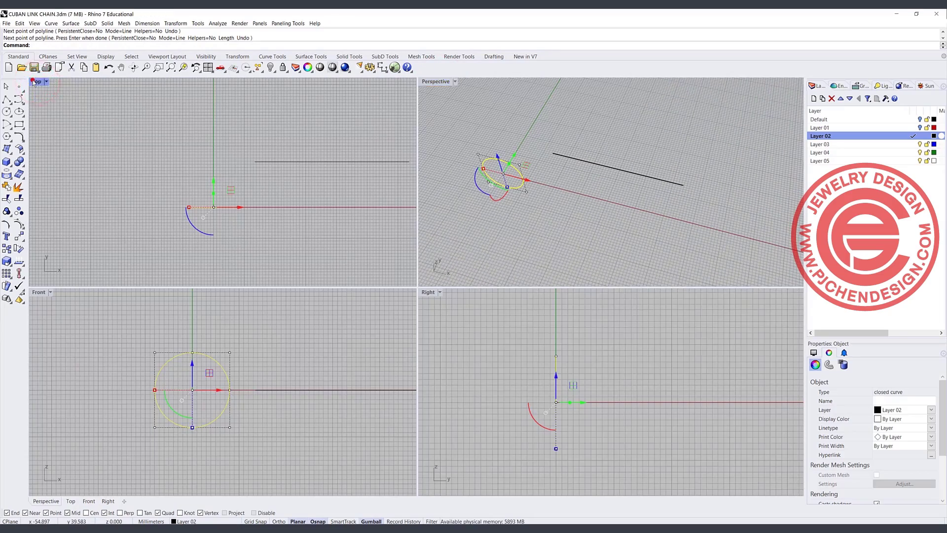
double_click(36, 81)
right_drag(580, 226, 352, 245)
click(385, 227)
scroll(385, 229, up, 3)
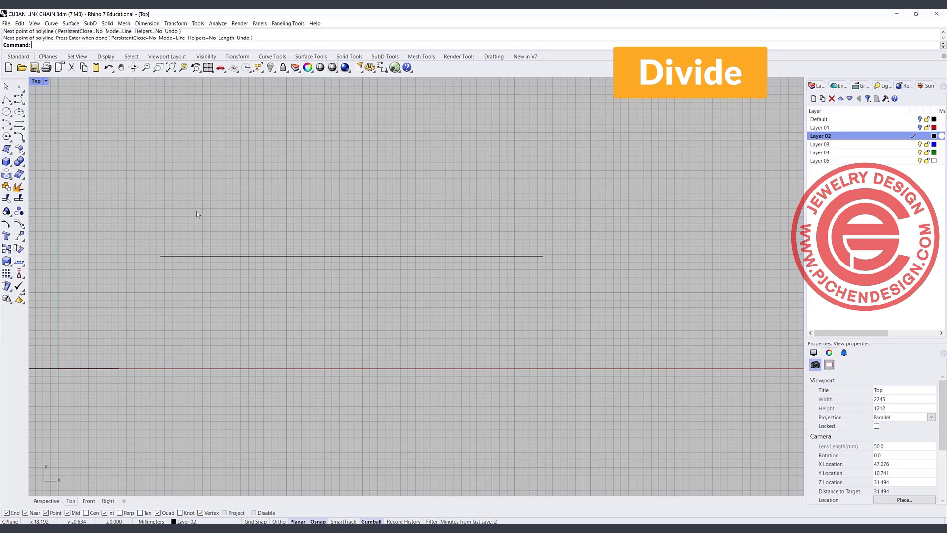
Divide the 50.265 mm line into 4 equal segments
text(Divid)
key(BackSpace)
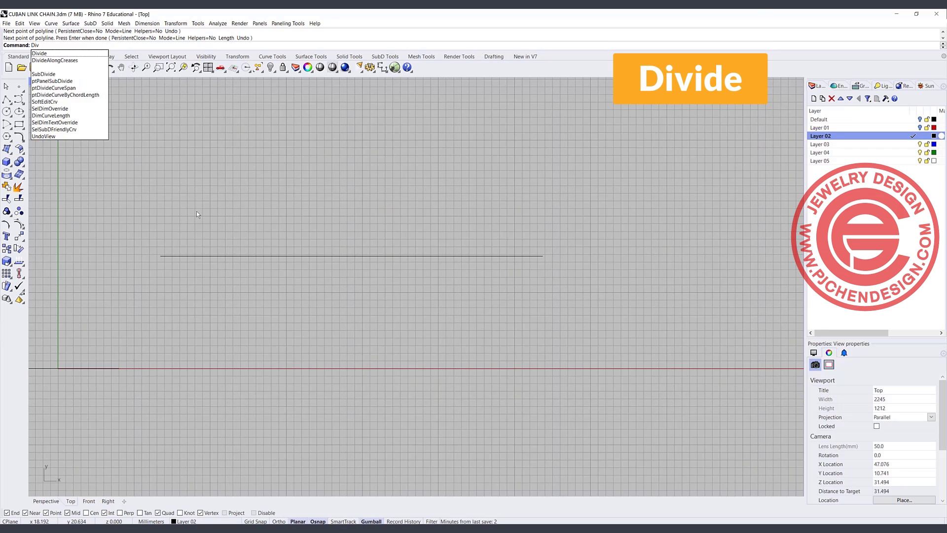
click(62, 53)
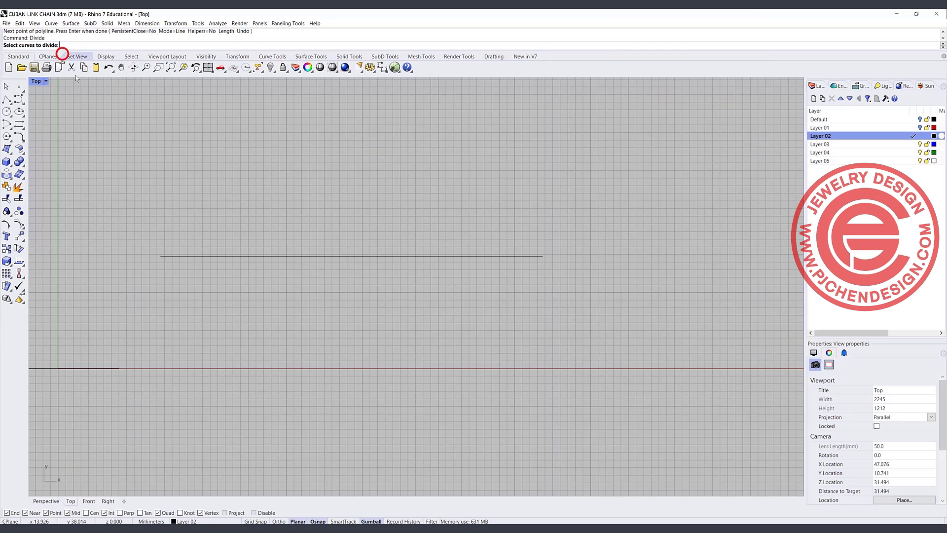
click(264, 256)
key(Return)
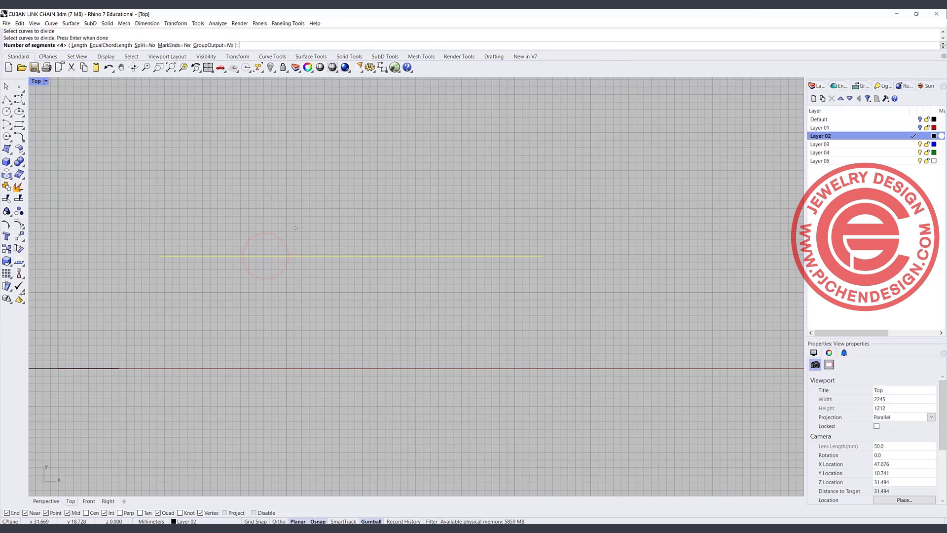
key(Return)
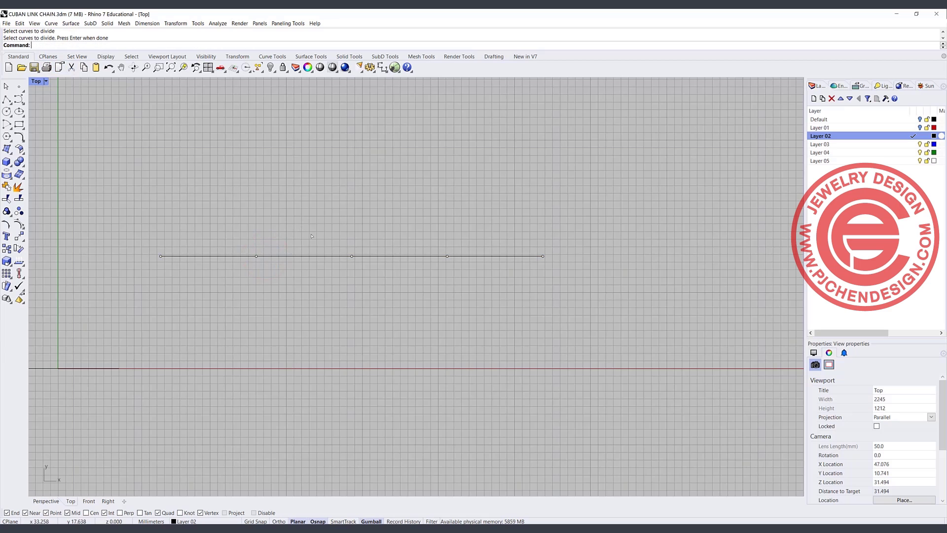
Check the division points and the line by selecting them, then clear the selection
drag(269, 258, 272, 262)
drag(333, 230, 378, 269)
drag(414, 226, 466, 278)
drag(523, 230, 605, 295)
click(201, 257)
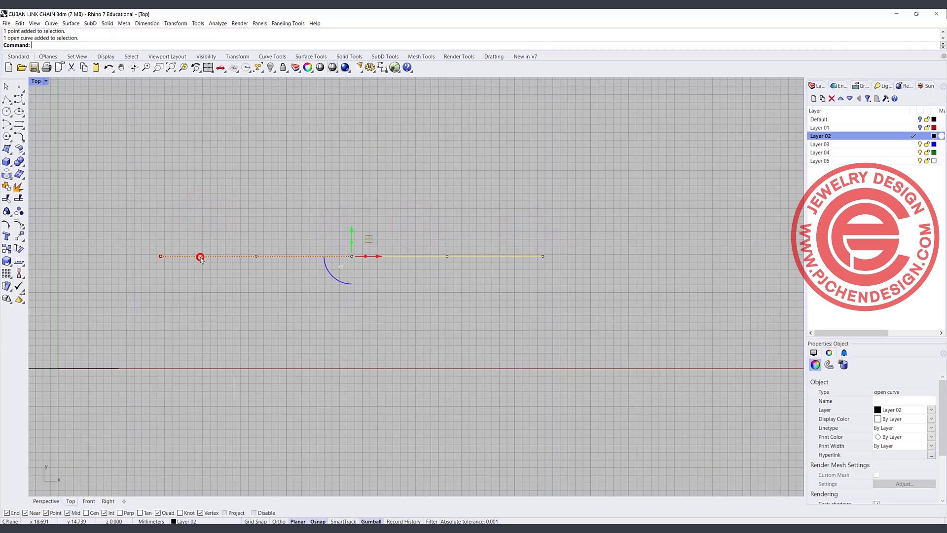
click(511, 315)
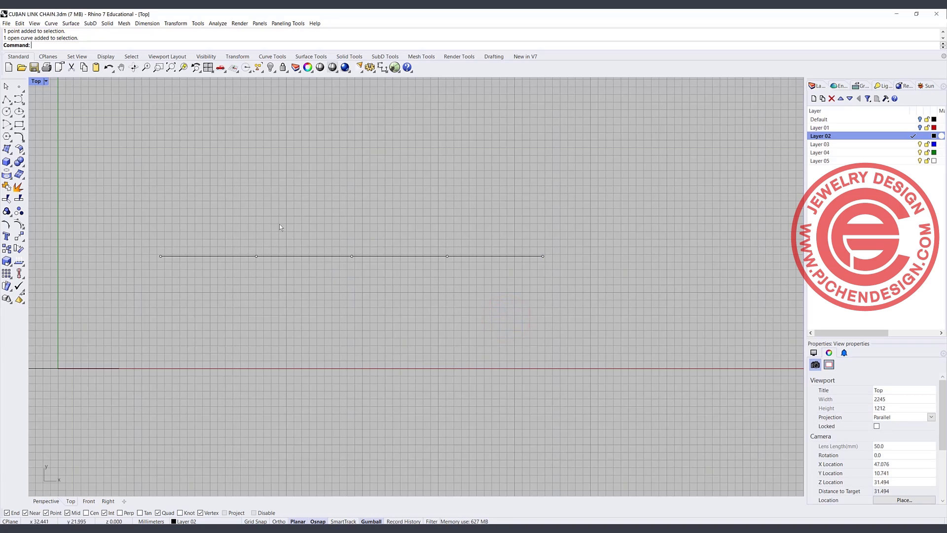
Draw a centre rectangle at the line's midpoint, its corner snapped to a division point via SmartTrack
click(19, 125)
click(45, 126)
click(352, 256)
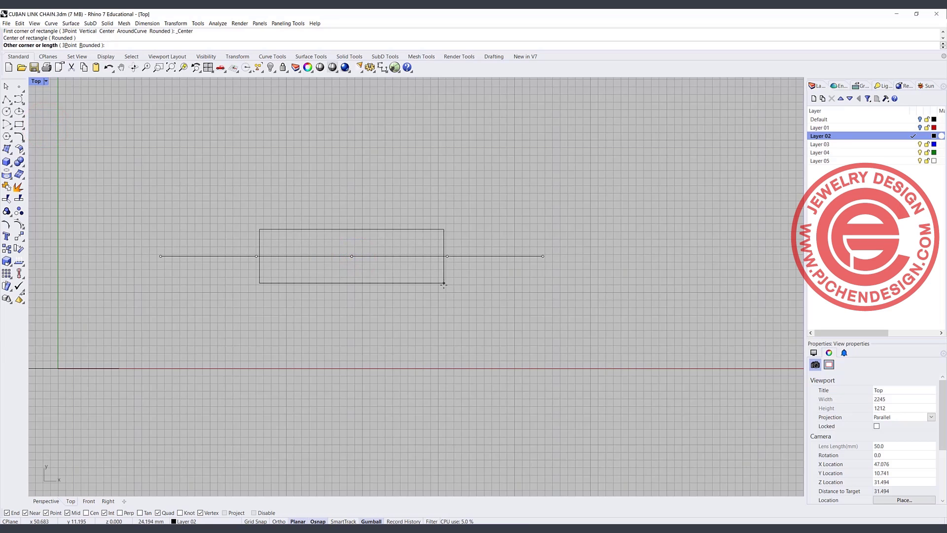
click(343, 522)
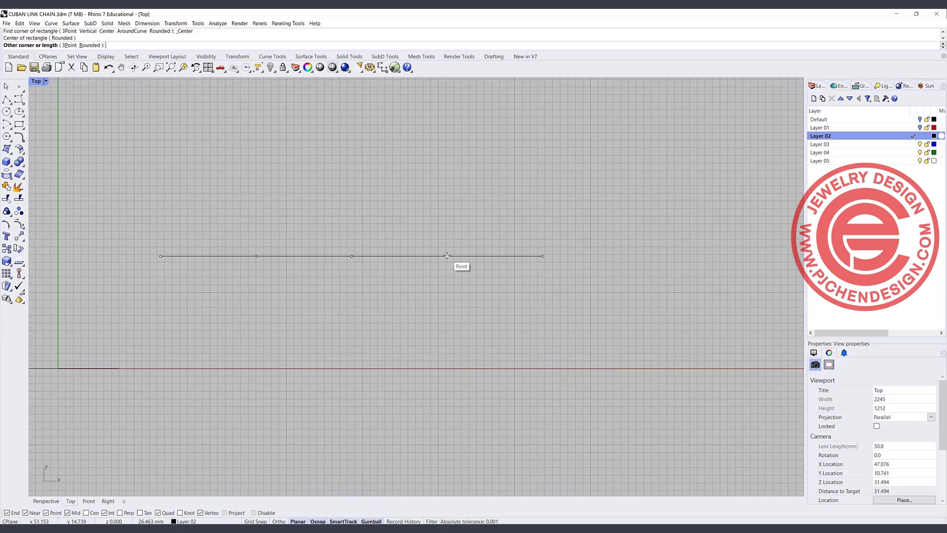
click(447, 288)
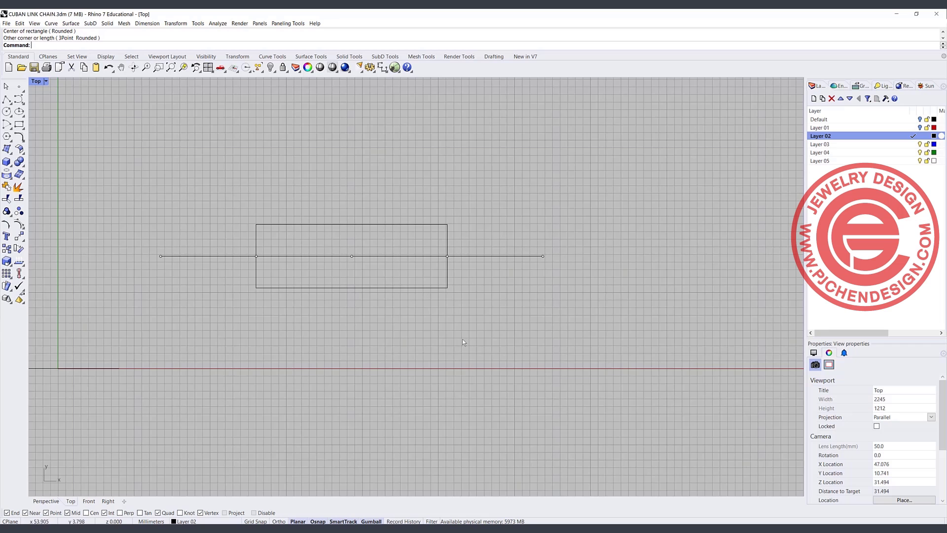
scroll(347, 257, up, 2)
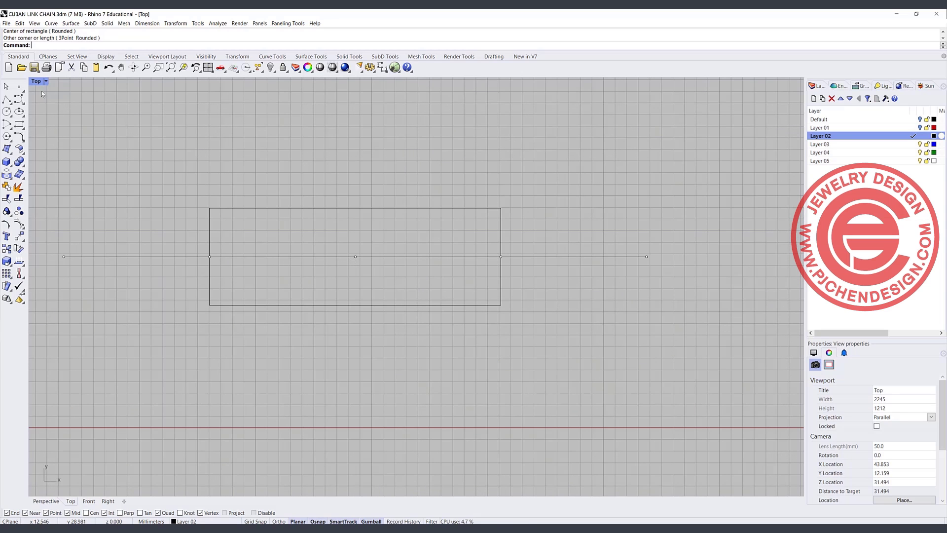
Draw a conic-corner rectangle centred on the line's midpoint inside the large rectangle
click(19, 113)
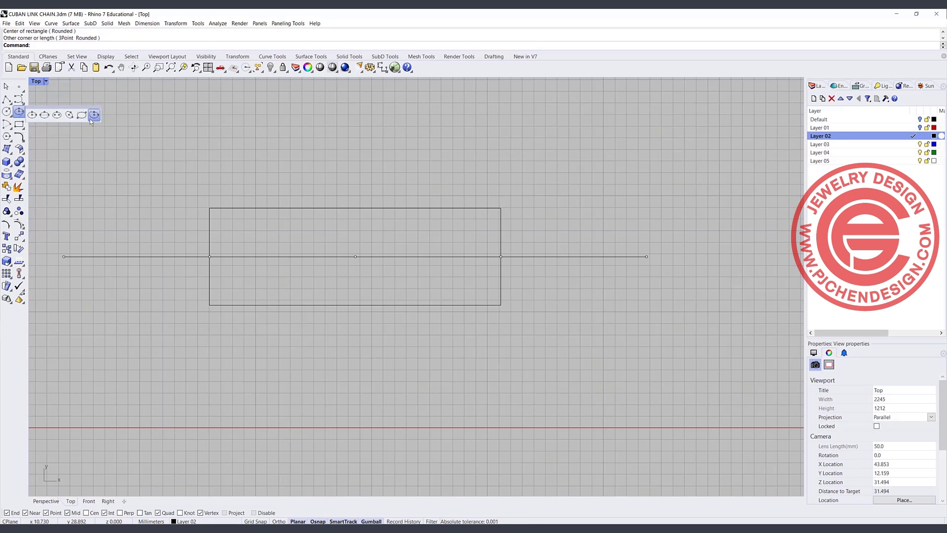
click(19, 124)
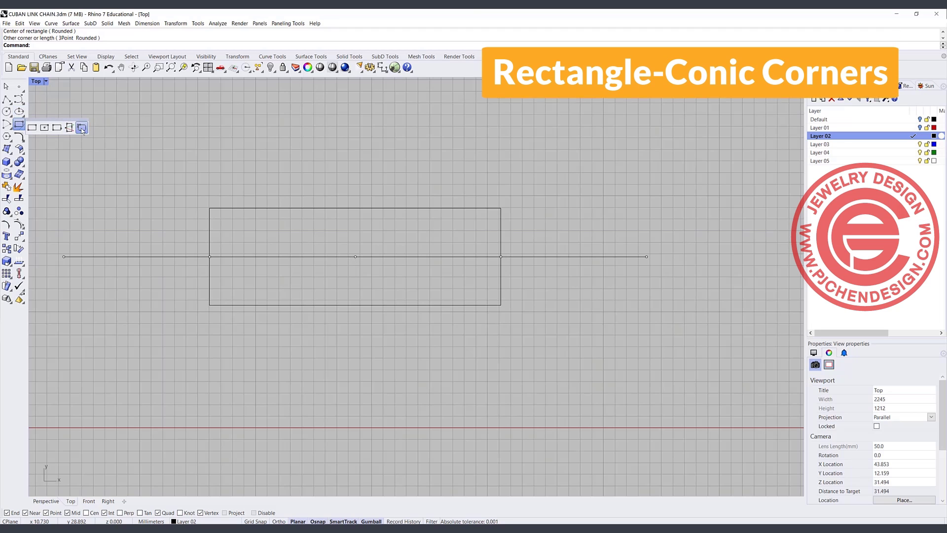
click(81, 128)
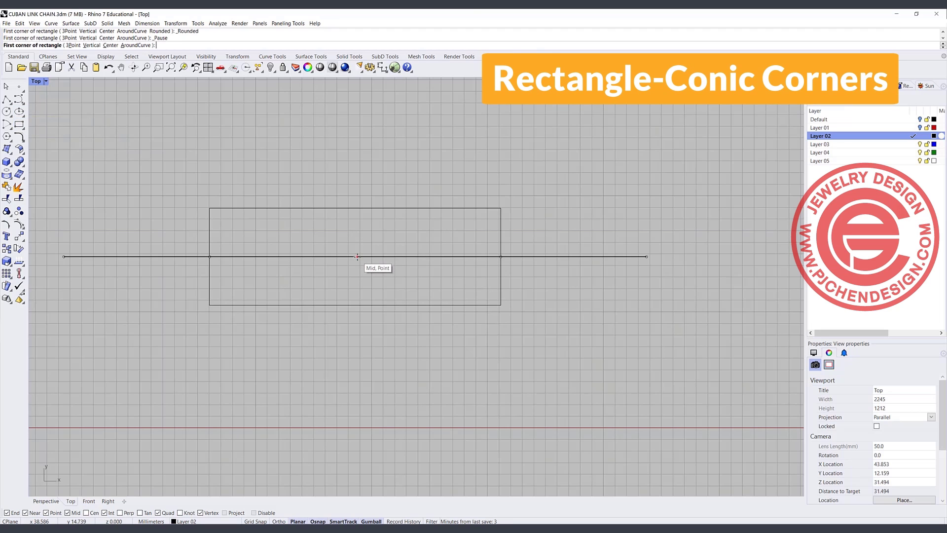
click(356, 256)
key(Escape)
key(Return)
click(109, 45)
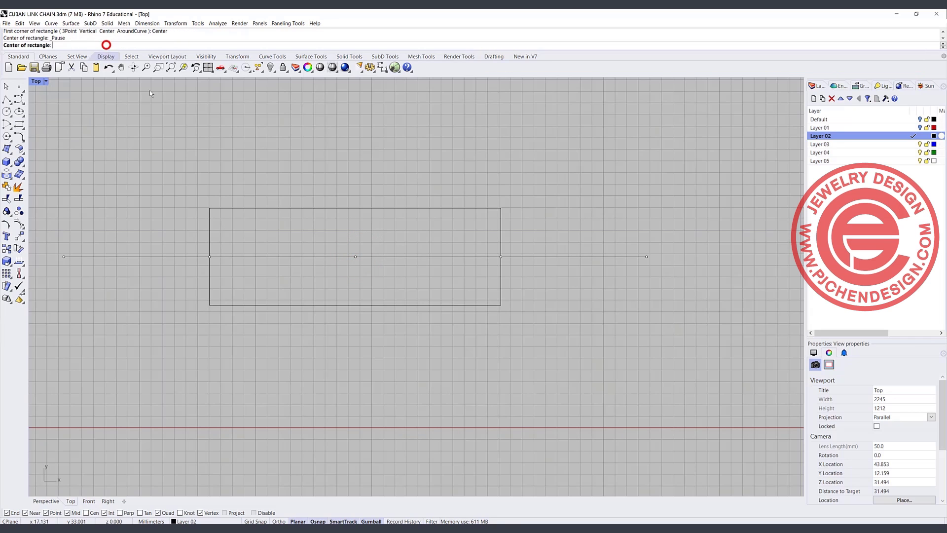
click(353, 258)
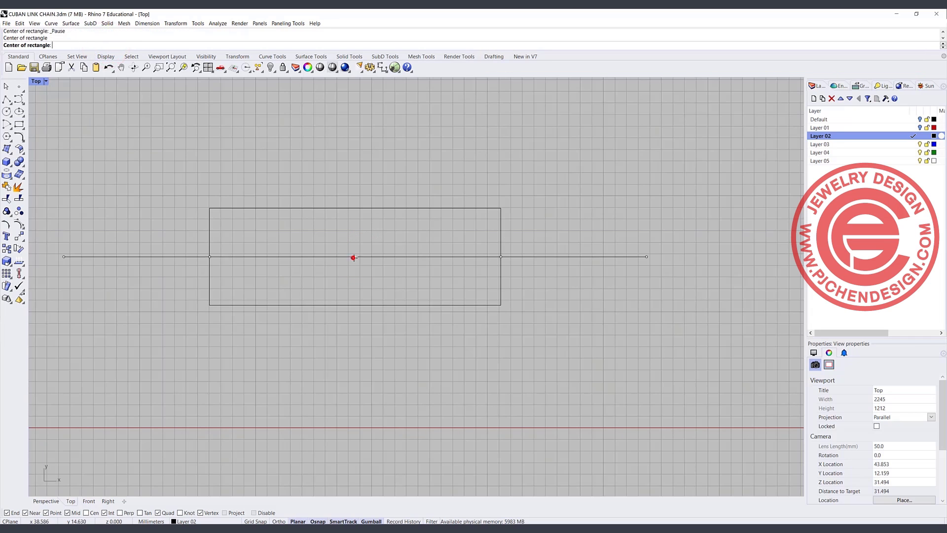
click(385, 233)
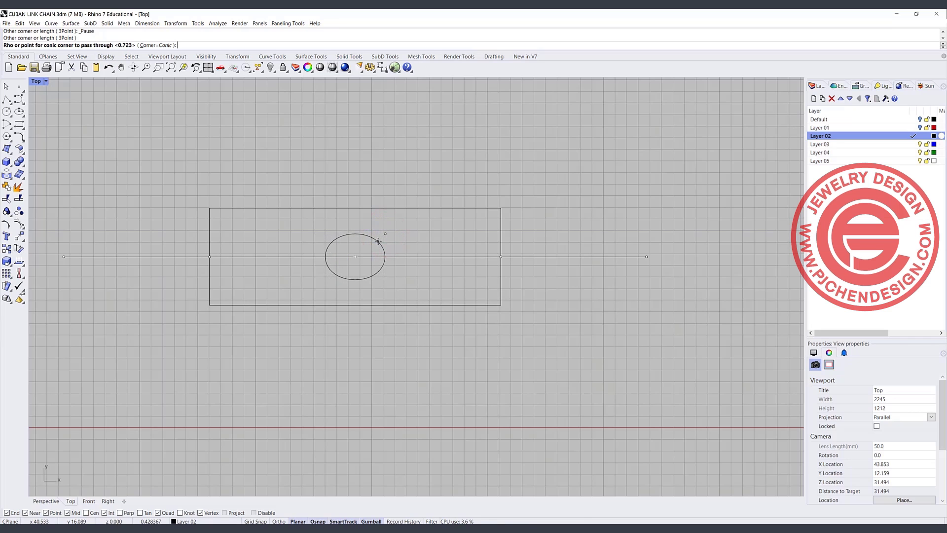
click(379, 239)
Shrink the rounded rectangle uniformly toward its centre with the gumball
scroll(377, 222, up, 3)
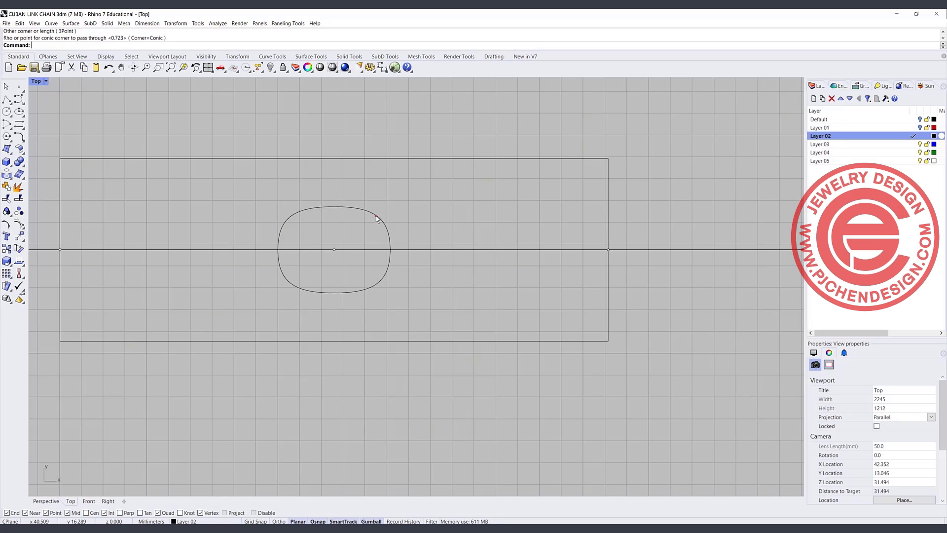
click(375, 216)
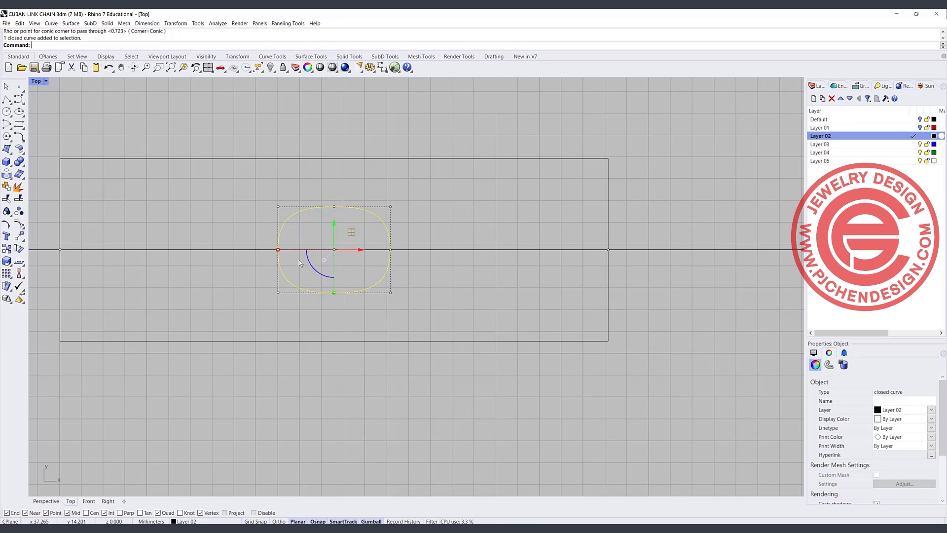
shift+drag(279, 249, 290, 250)
click(402, 293)
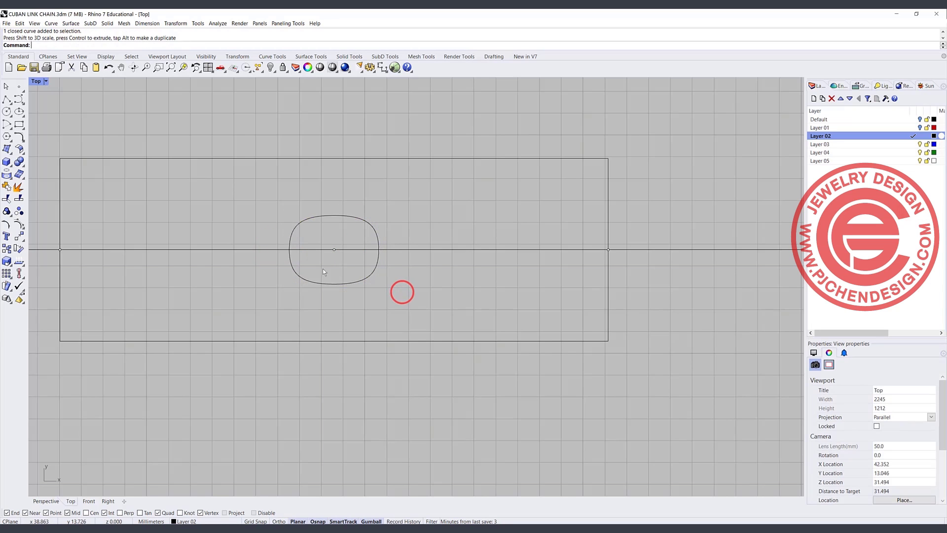
In the Front view, draw an upright conic-corner rectangle rising from the small curve's edge
double_click(35, 81)
click(644, 402)
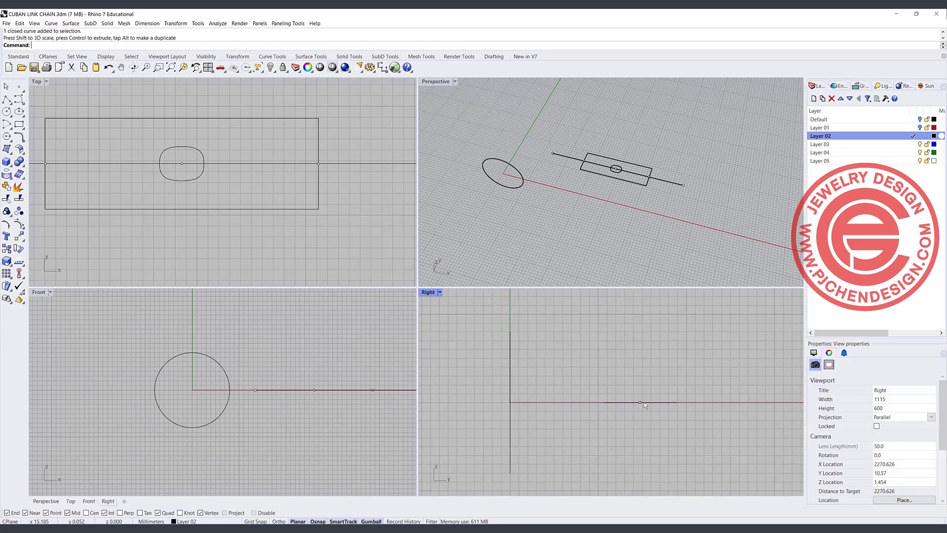
scroll(644, 402, up, 2)
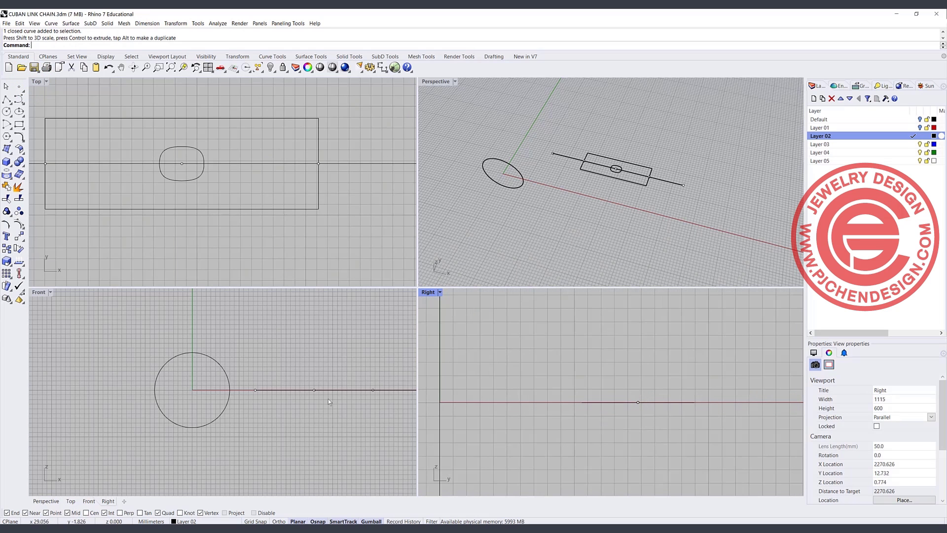
right_drag(326, 344, 276, 337)
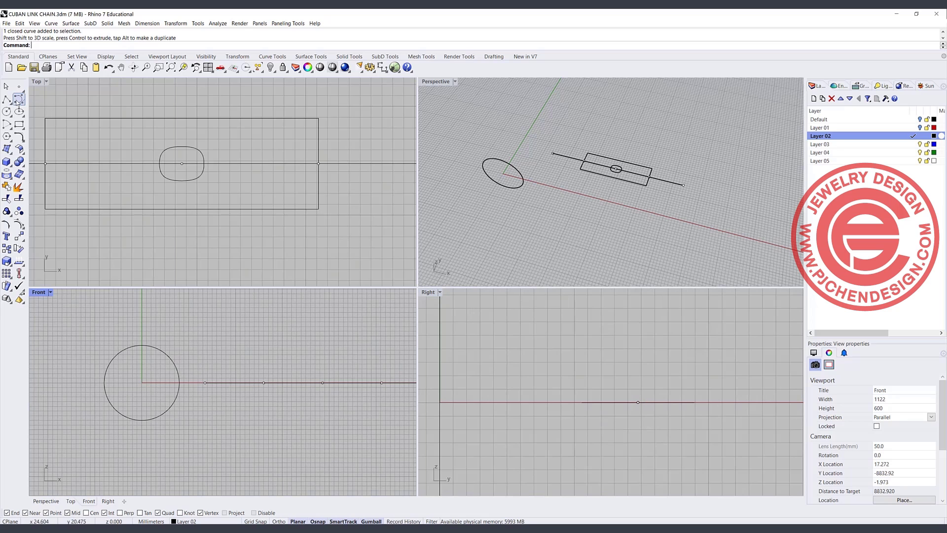
click(20, 126)
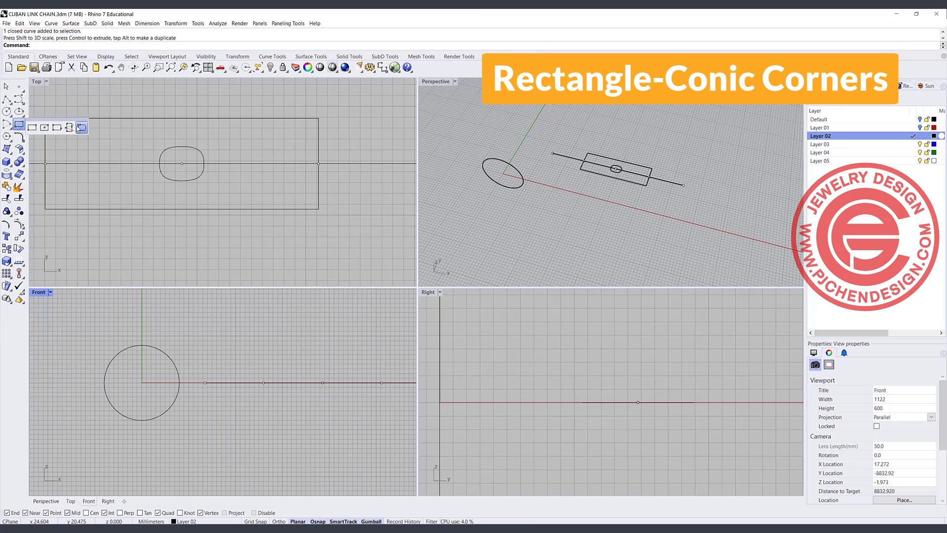
click(69, 128)
click(205, 162)
scroll(335, 382, up, 3)
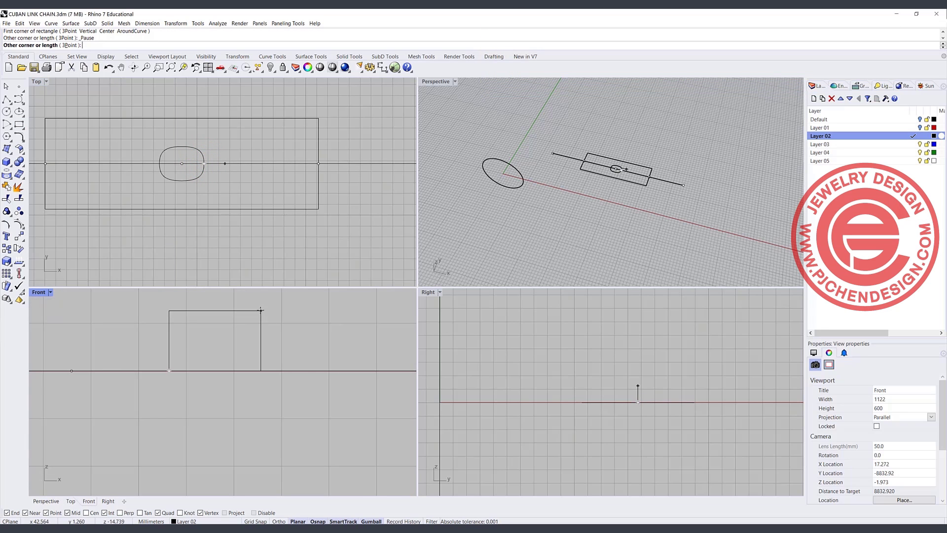
scroll(283, 355, down, 3)
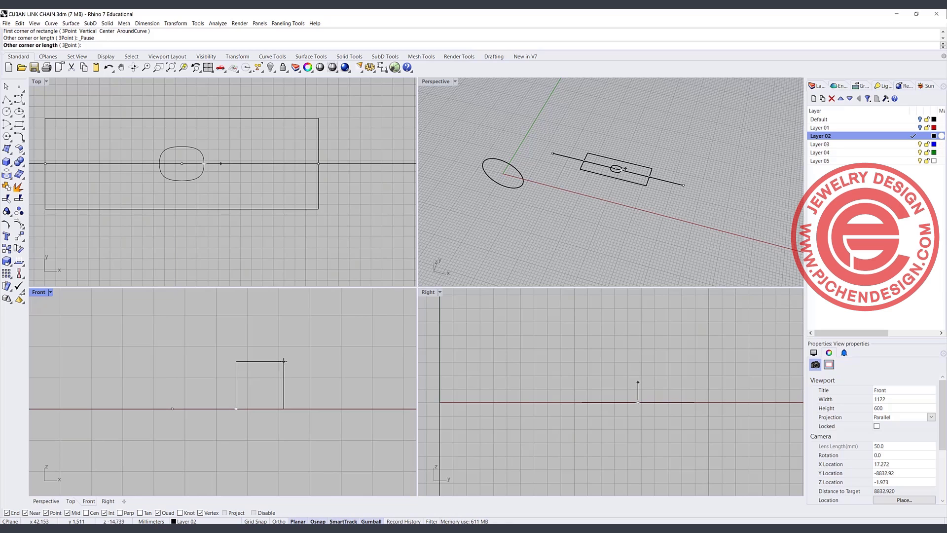
click(284, 361)
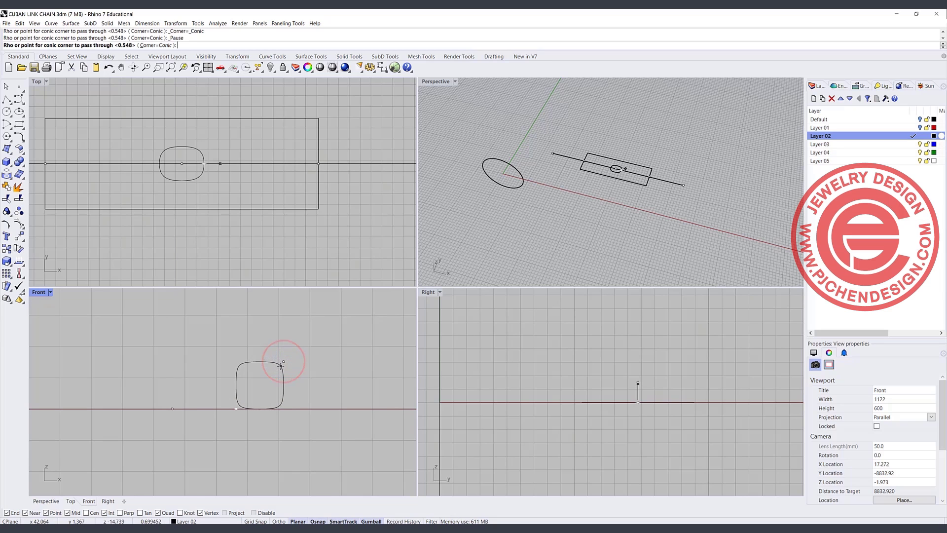
right_click(281, 366)
Recentre the curves in the Top view and maximize the Perspective view
scroll(626, 170, up, 10)
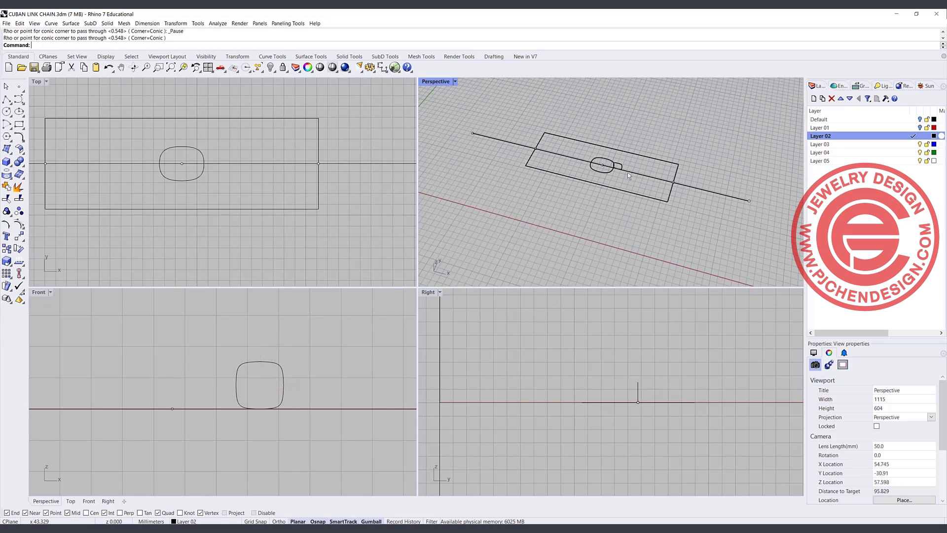
scroll(603, 170, down, 10)
click(582, 200)
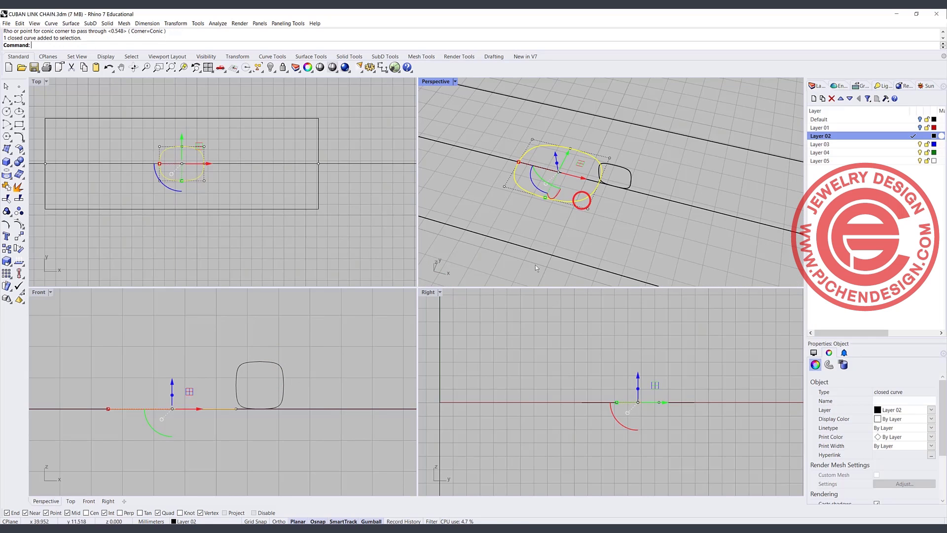
scroll(193, 170, up, 3)
right_drag(166, 162, 234, 192)
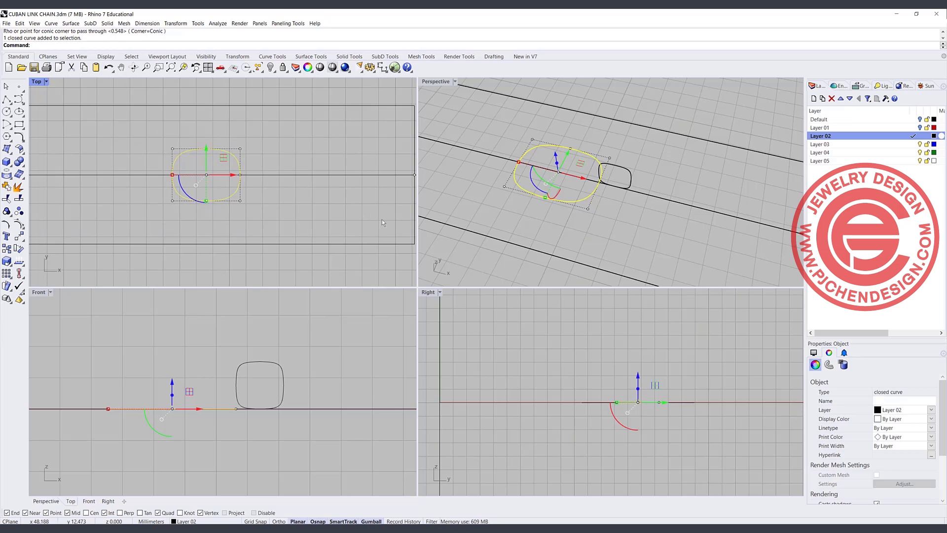
double_click(441, 82)
scroll(461, 233, down, 3)
click(461, 232)
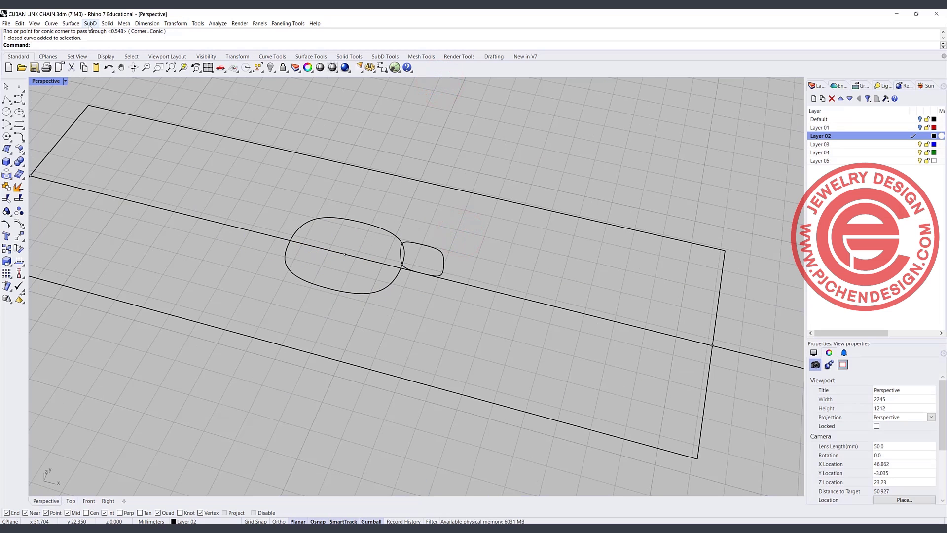
Sweep the upright profile along the flat rounded curve with Sweep 1 Rail
click(72, 24)
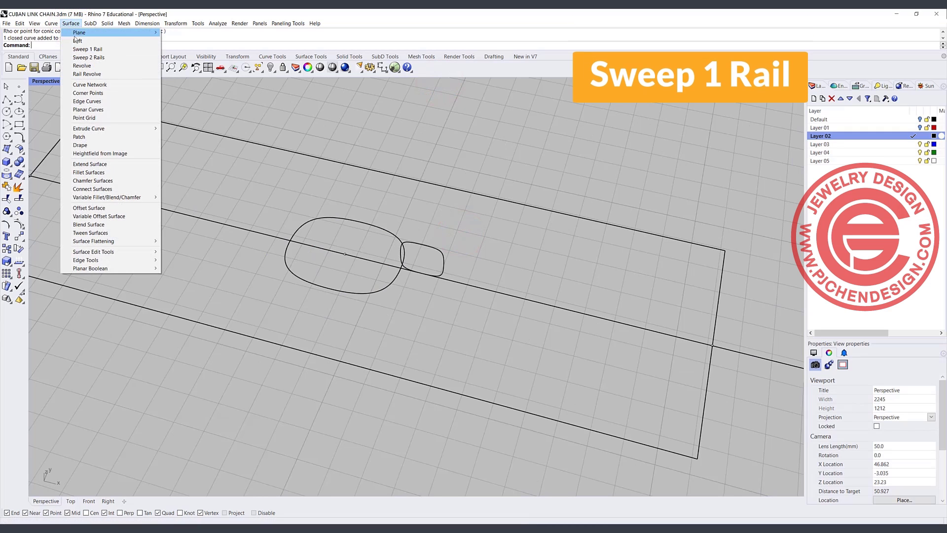
click(75, 49)
click(392, 233)
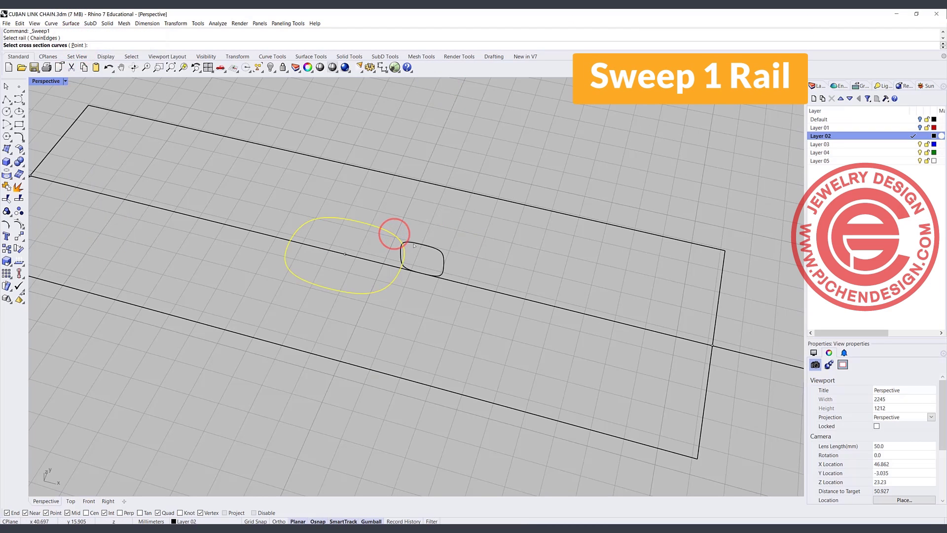
click(414, 243)
key(Return)
key(Return)
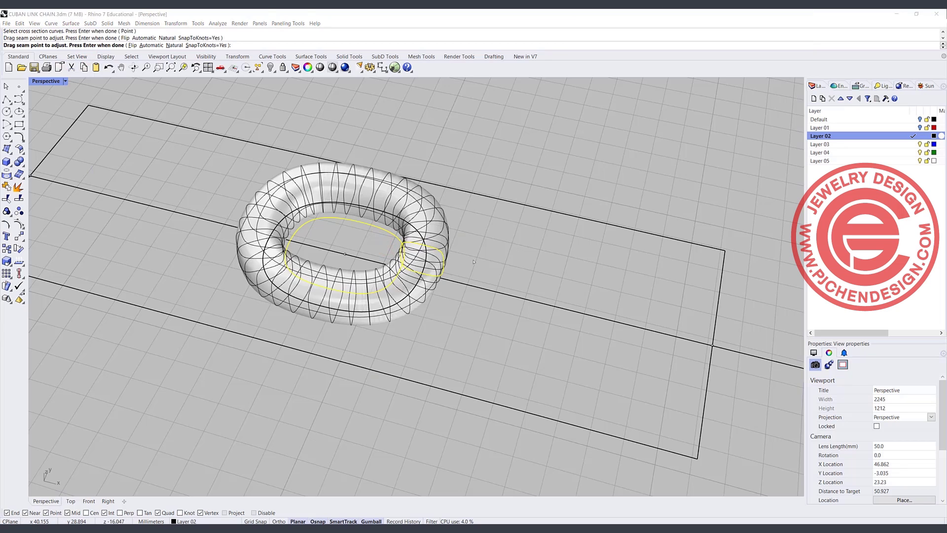
click(696, 355)
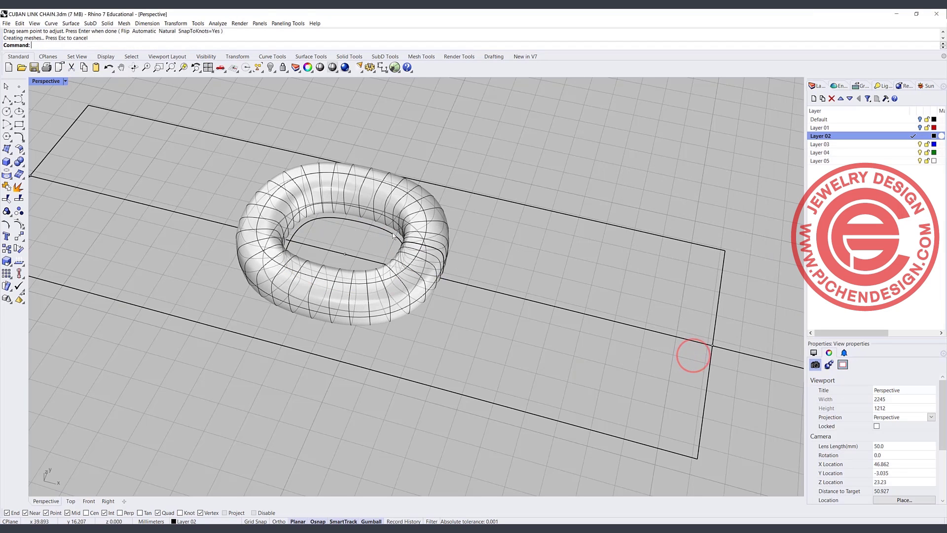
double_click(45, 82)
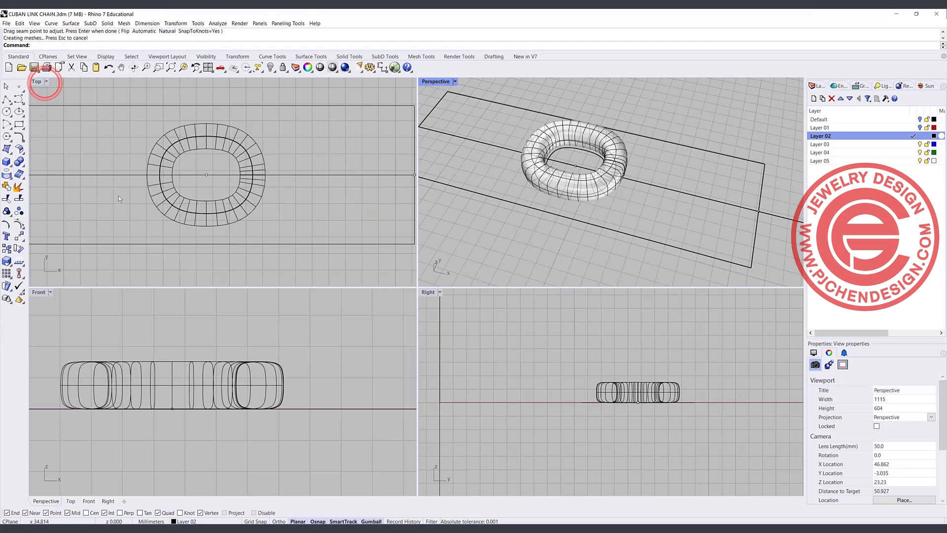
click(18, 238)
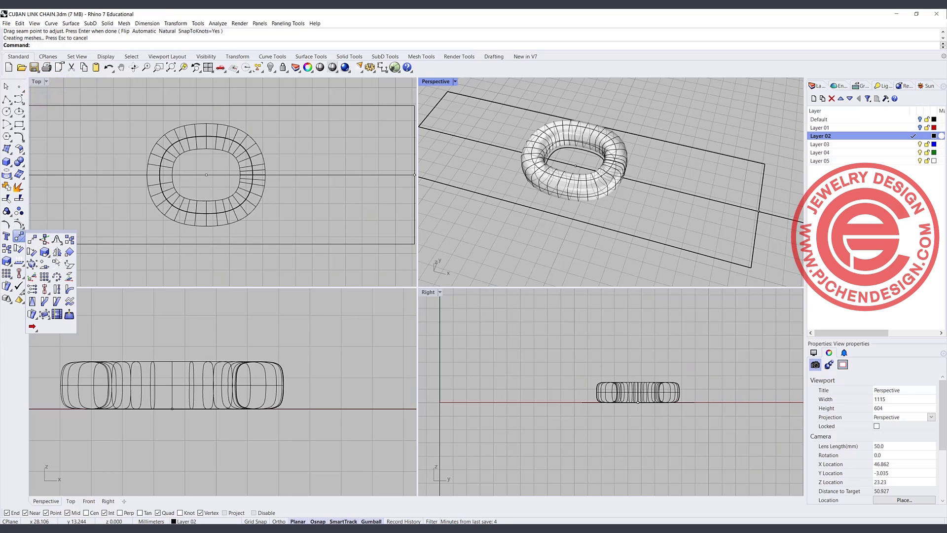
Twist the swept ring surface about the horizontal line's axis in the Right view
click(57, 287)
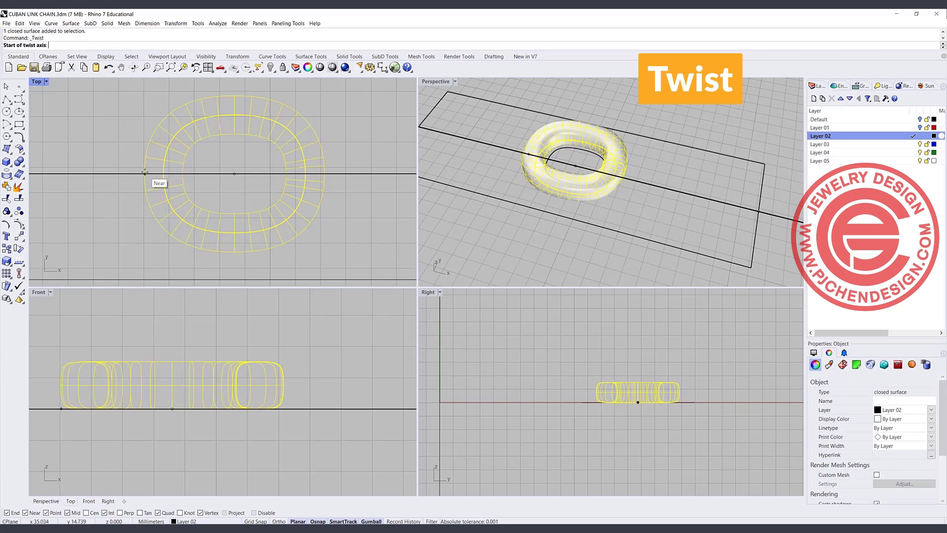
click(144, 173)
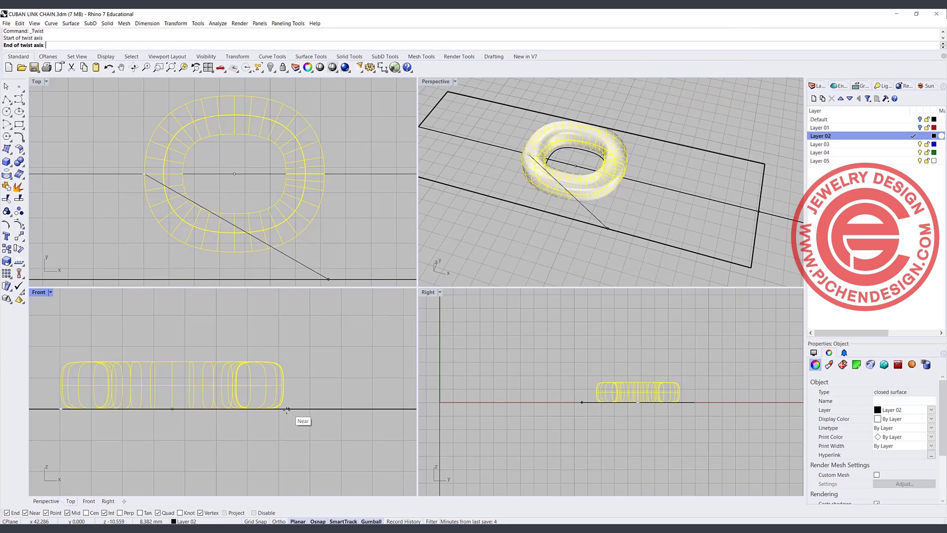
click(324, 174)
click(325, 173)
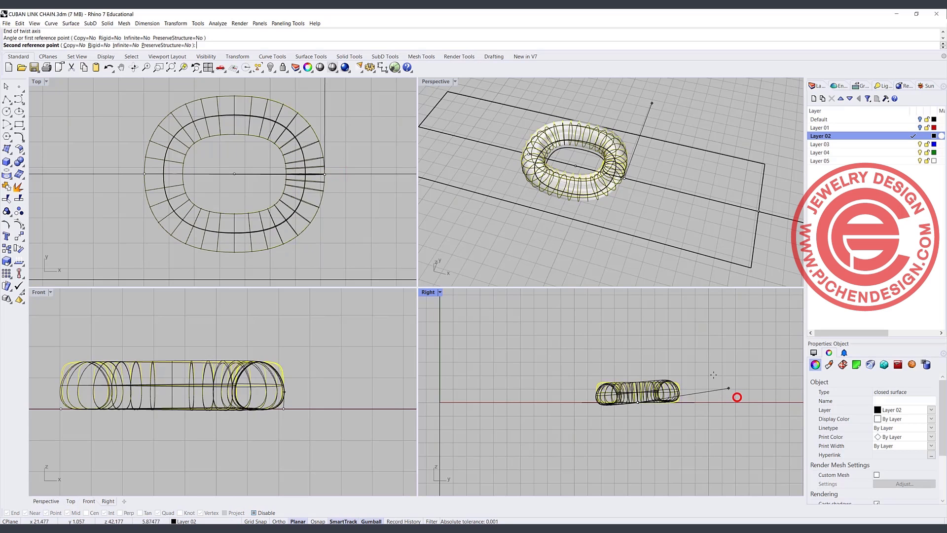
click(640, 342)
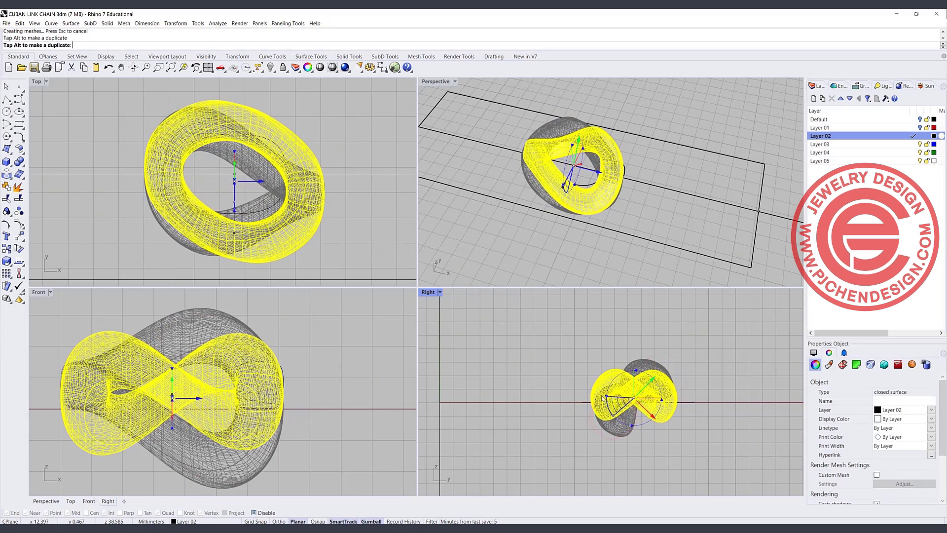
click(724, 337)
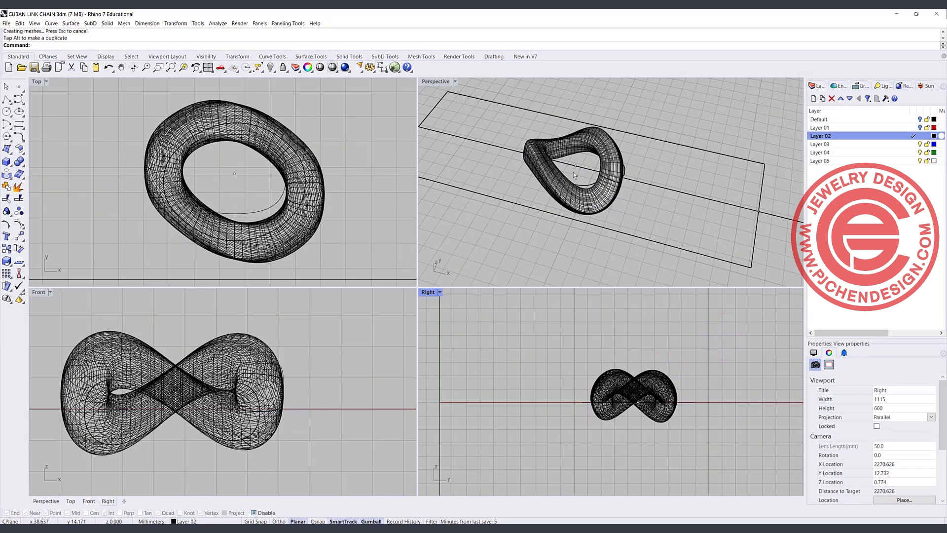
Delete the twisted ring surface and undo back to the untwisted curves
scroll(549, 181, up, 5)
right_drag(546, 203, 561, 192)
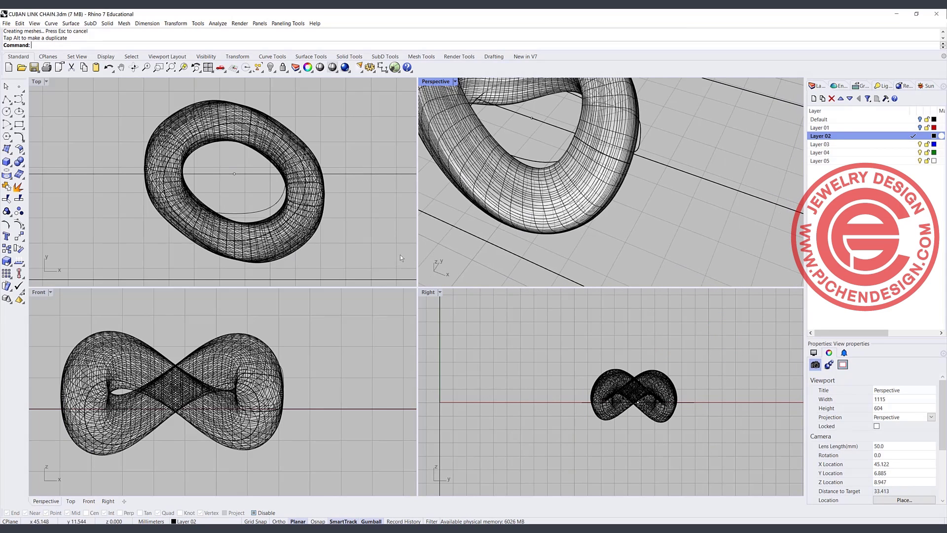
click(315, 222)
key(Delete)
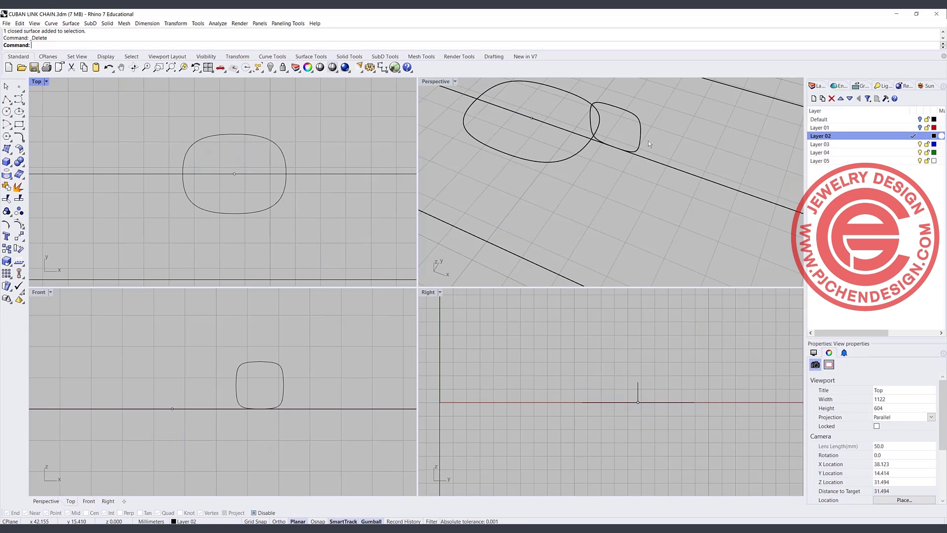
key(ctrl+z)
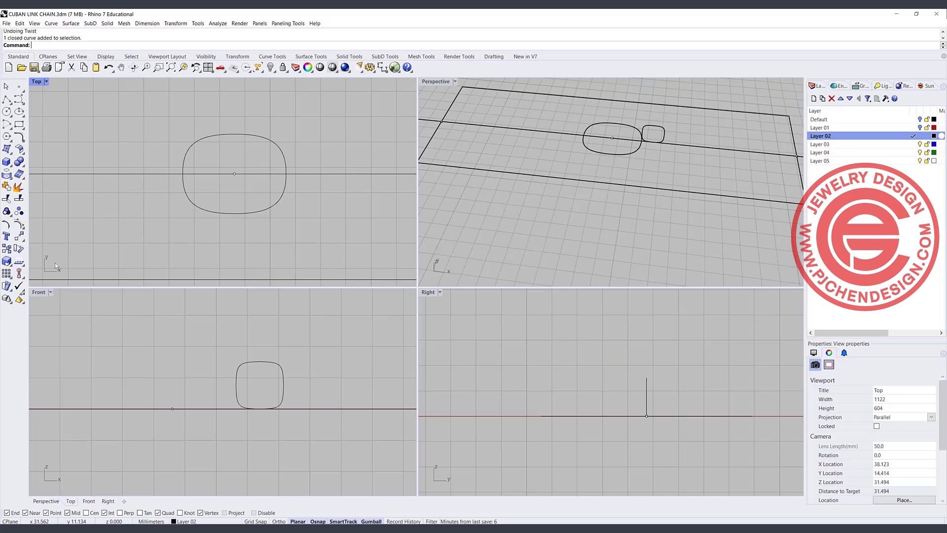
Twist the flat rounded curve into a teardrop shape
click(20, 237)
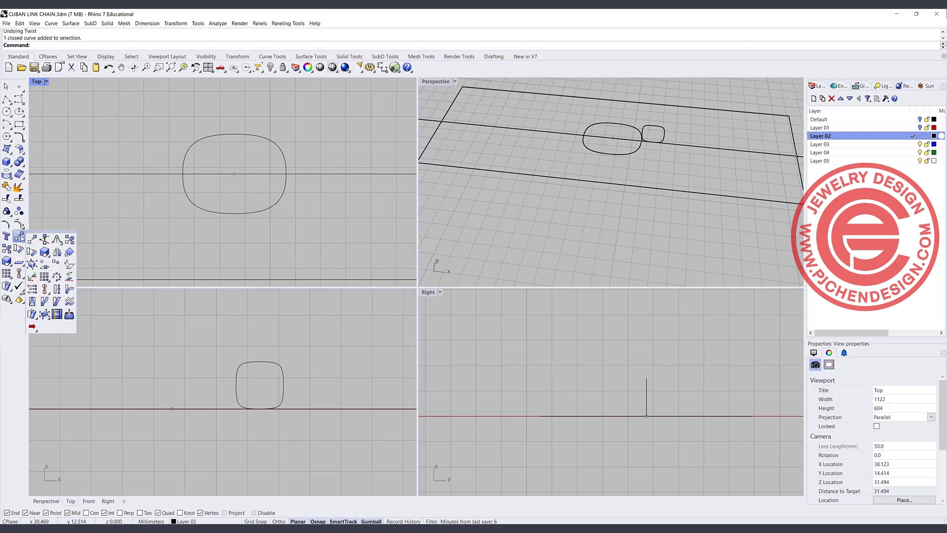
click(58, 290)
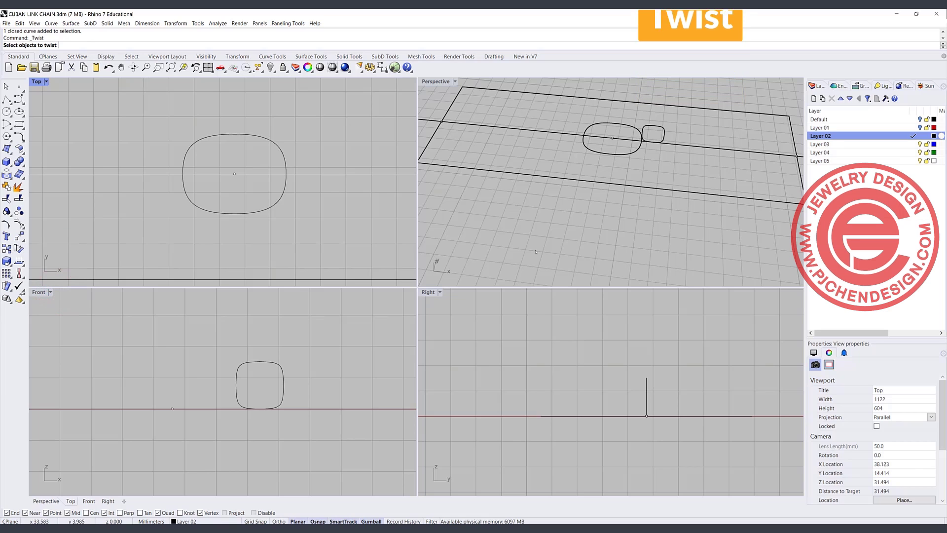
click(592, 148)
key(Return)
click(582, 138)
click(639, 141)
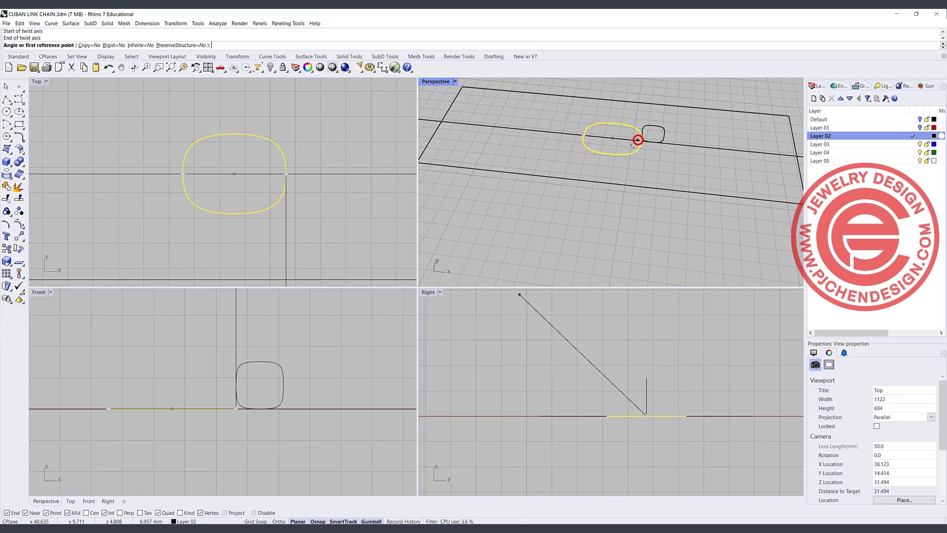
click(641, 340)
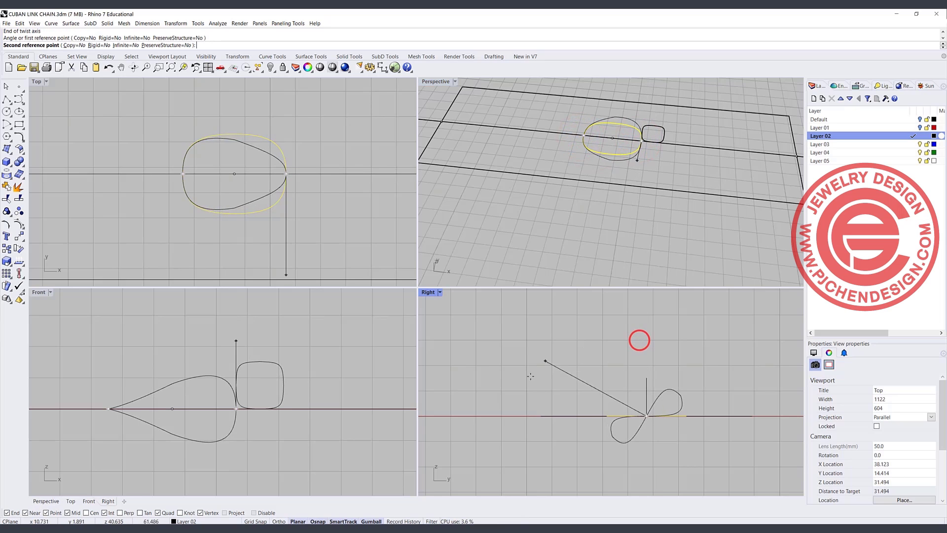
click(570, 339)
click(650, 192)
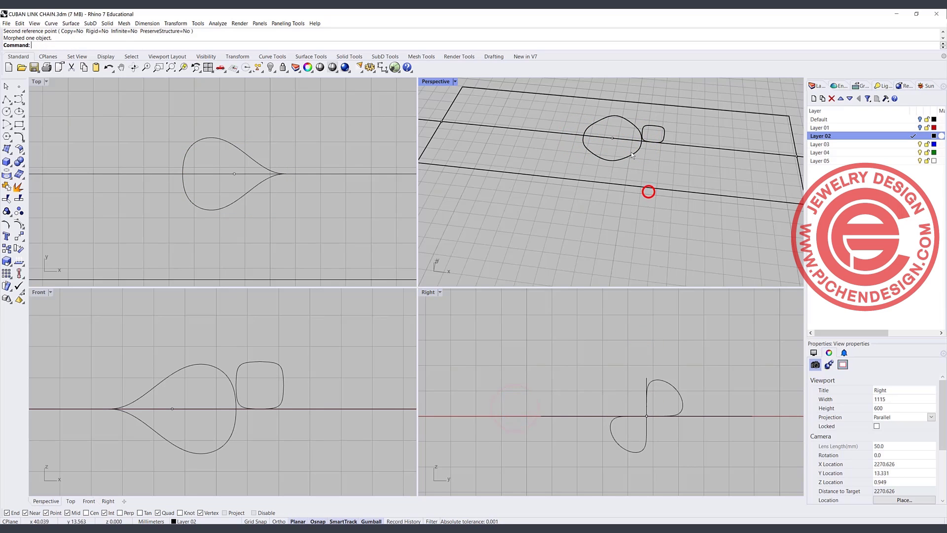
Rotate the teardrop curve 45° into a figure-eight
click(632, 152)
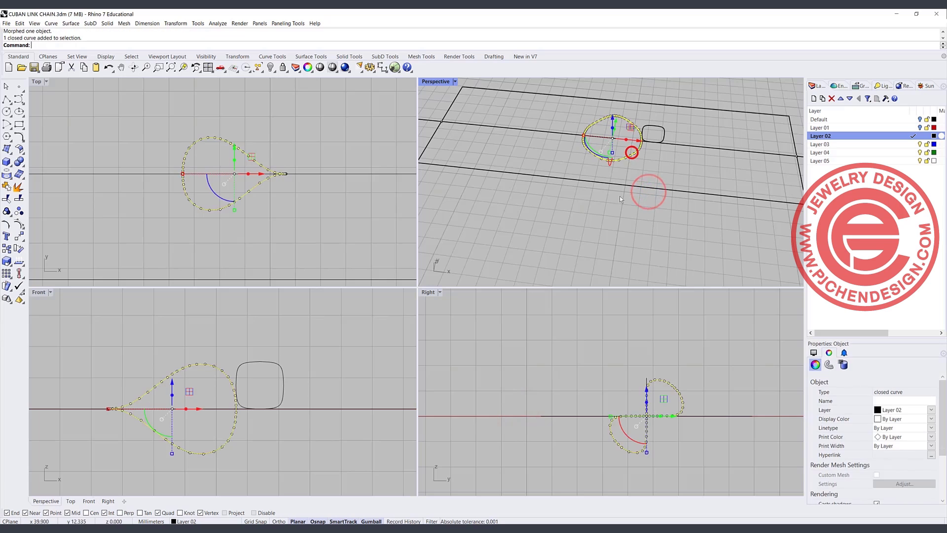
click(629, 437)
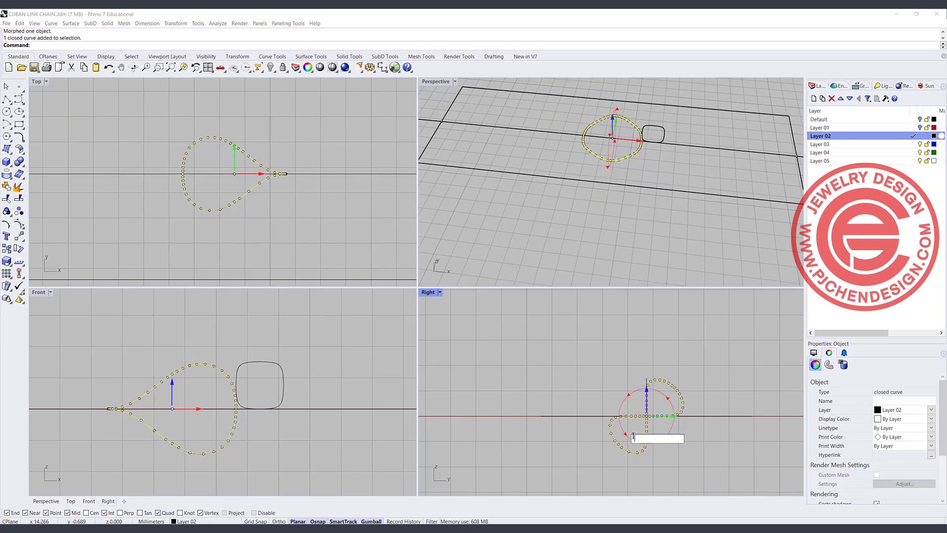
text(45)
key(Return)
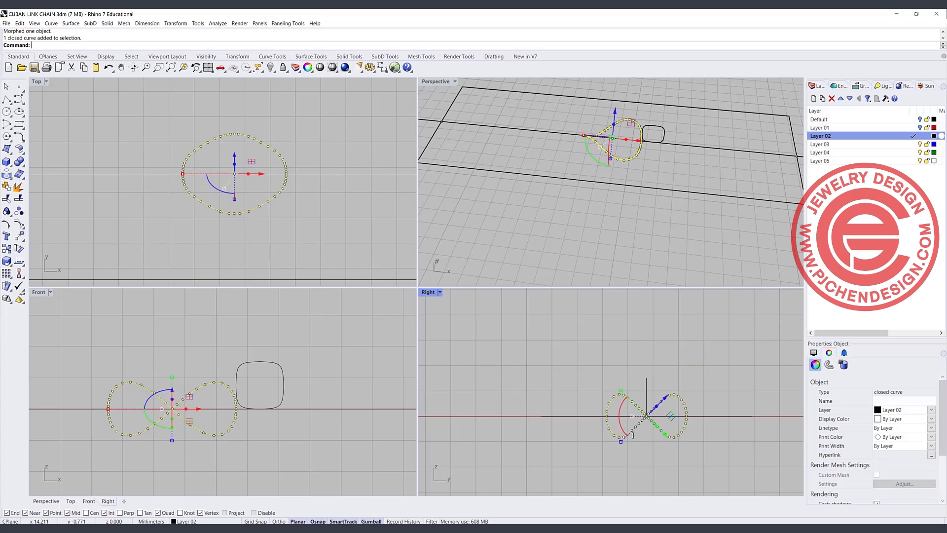
Move the rounded-square profile so its left point touches the figure-eight's point
click(628, 258)
scroll(628, 258, up, 5)
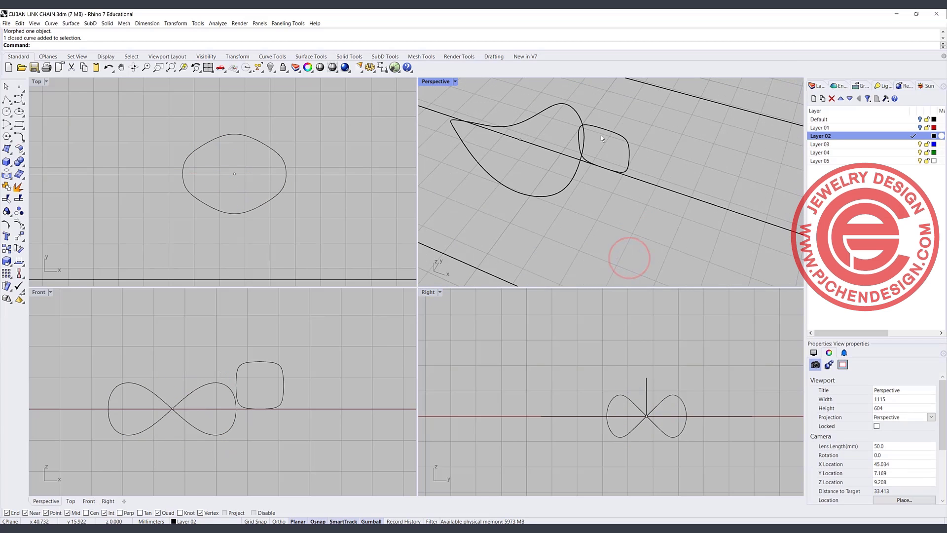
click(599, 143)
click(19, 236)
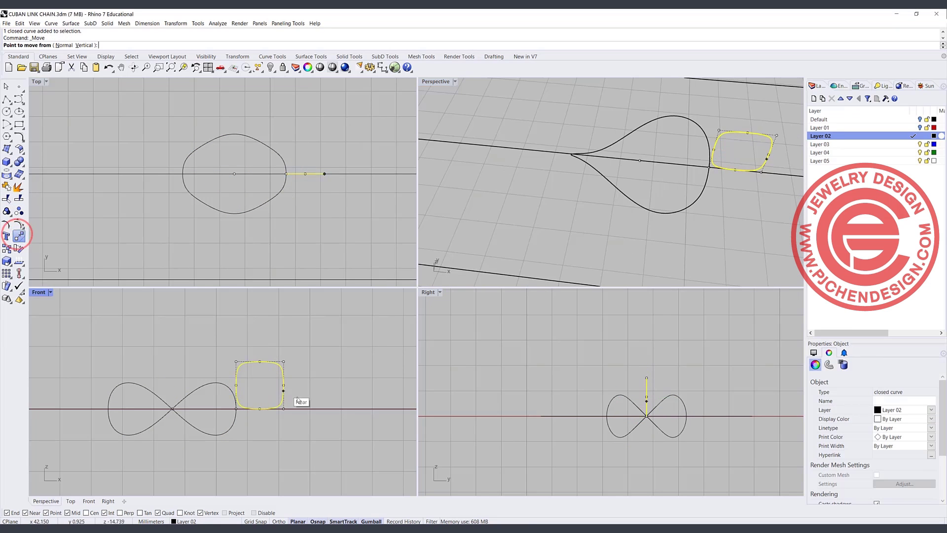
click(237, 385)
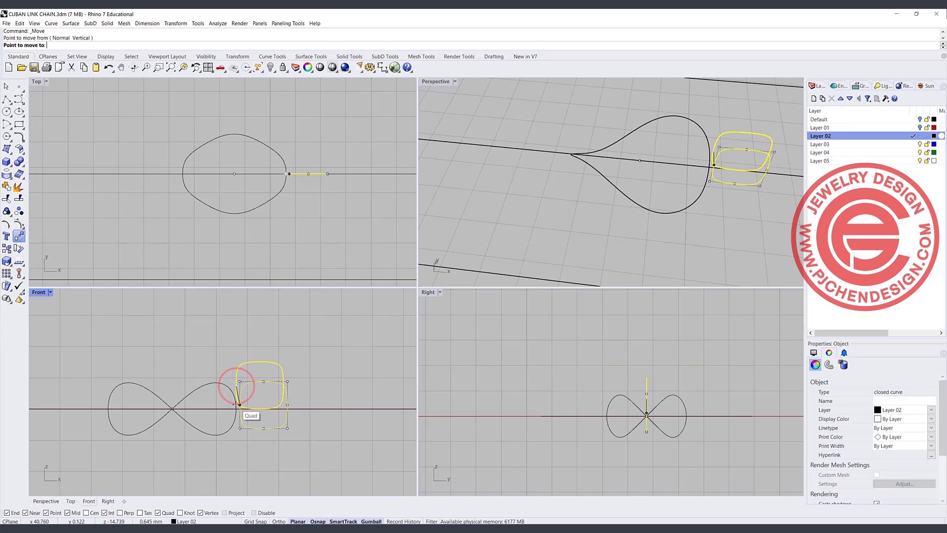
click(235, 406)
key(Escape)
double_click(435, 81)
click(77, 23)
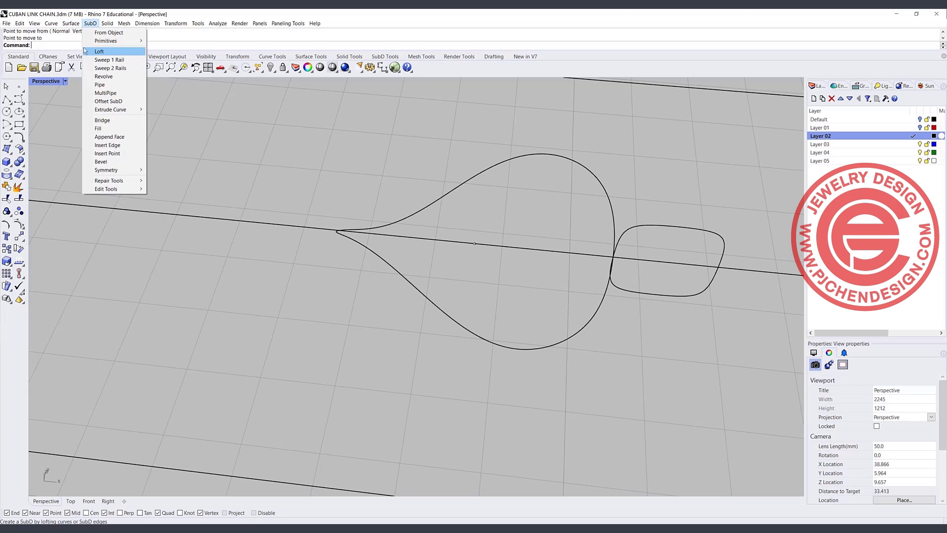
Sweep the rounded-square section along the twisted figure-eight rail into a tube surface
click(82, 48)
right_drag(520, 249, 498, 243)
click(413, 238)
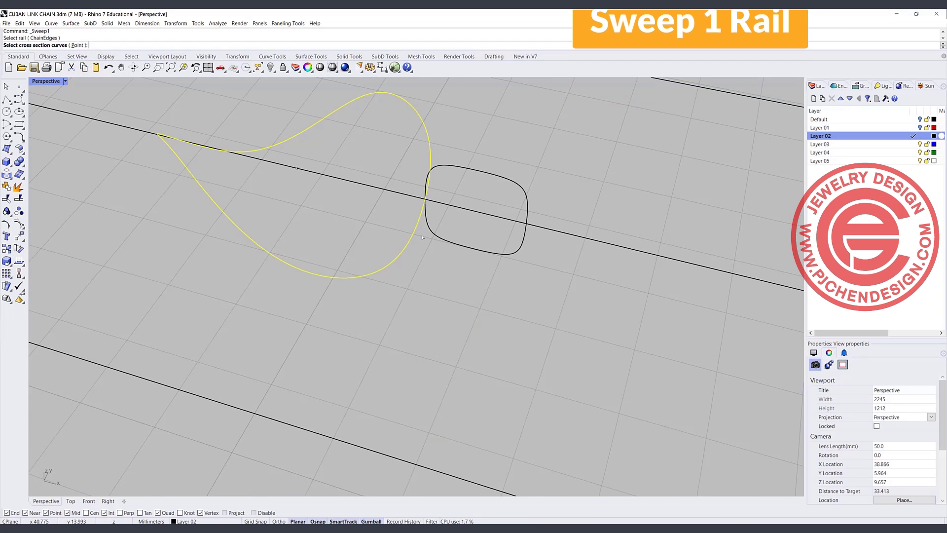
click(436, 235)
key(Return)
key(Return)
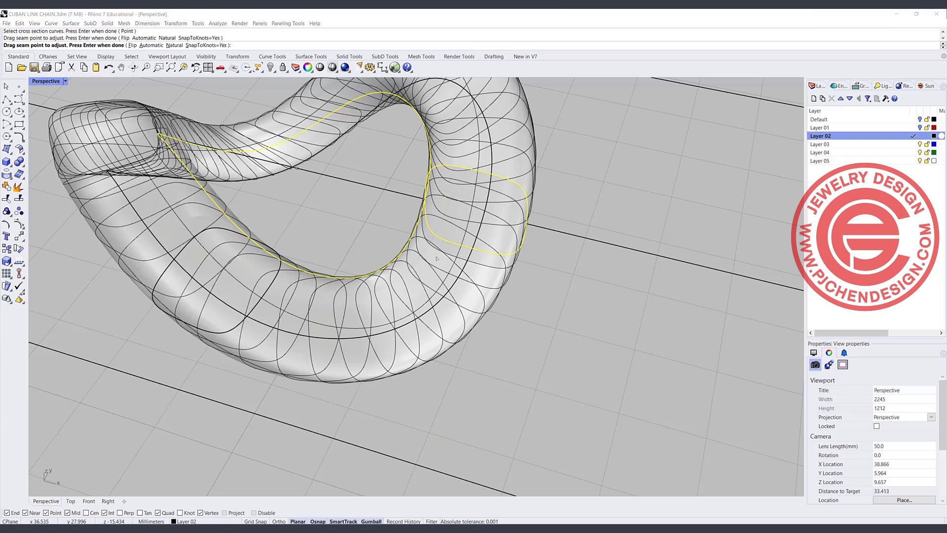
scroll(375, 251, down, 5)
right_drag(375, 250, 368, 249)
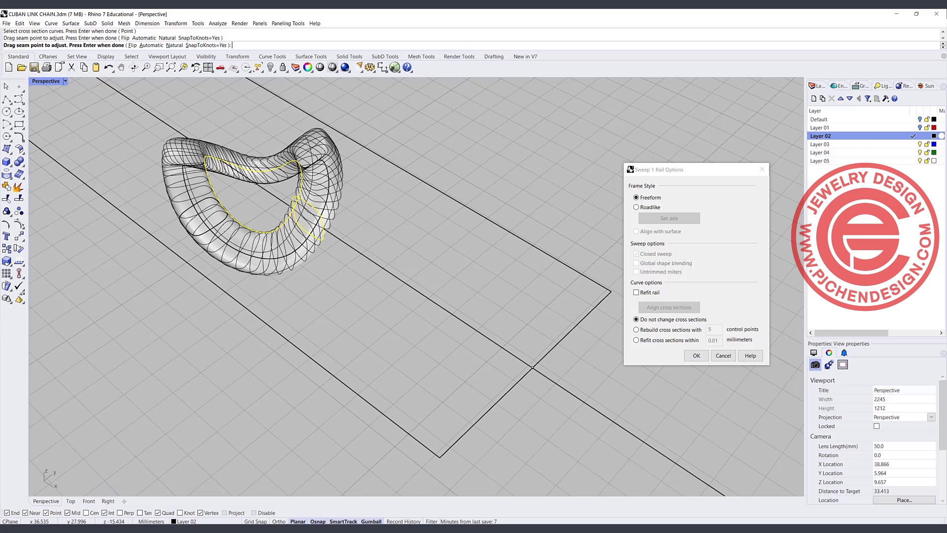
scroll(245, 149, up, 3)
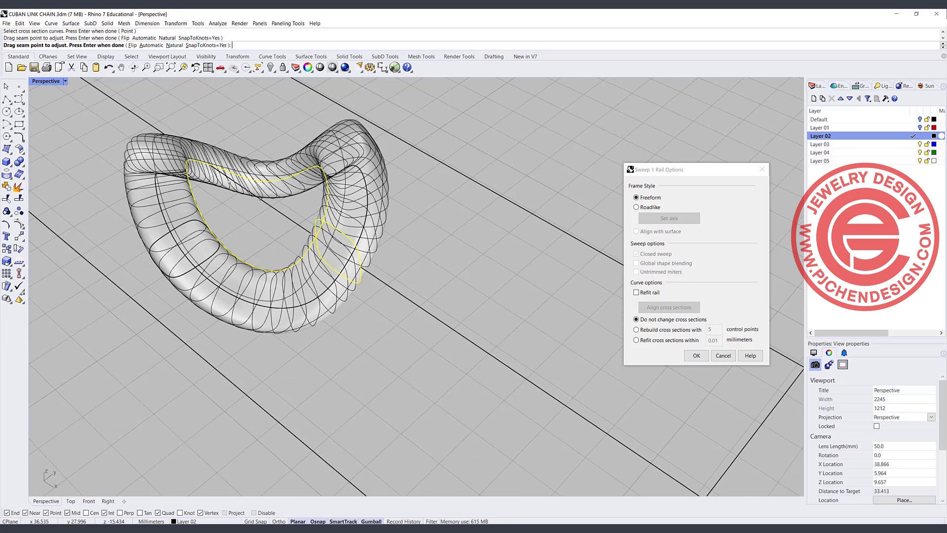
scroll(323, 223, up, 2)
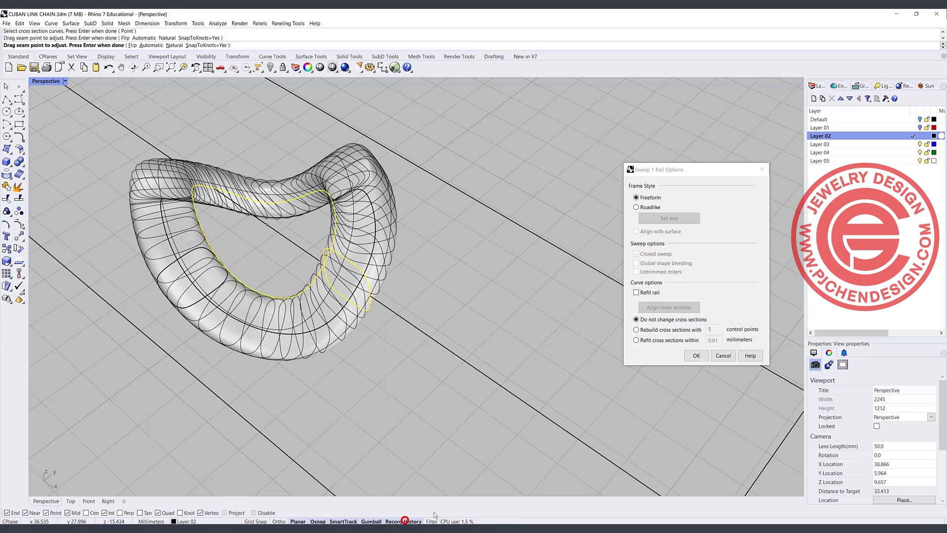
click(696, 356)
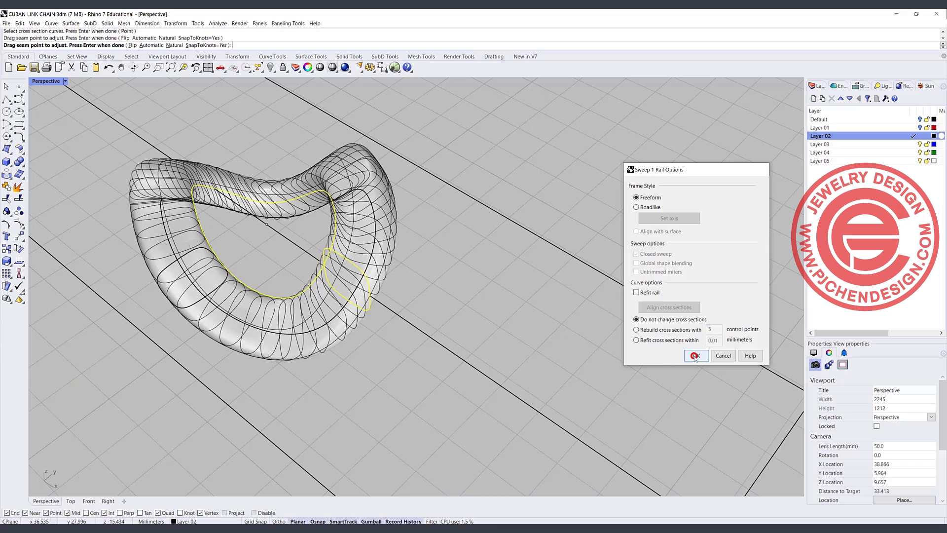
click(365, 283)
Restore four views, rotate the profile curve about 49°, and undo the Sweep1 tube
click(395, 303)
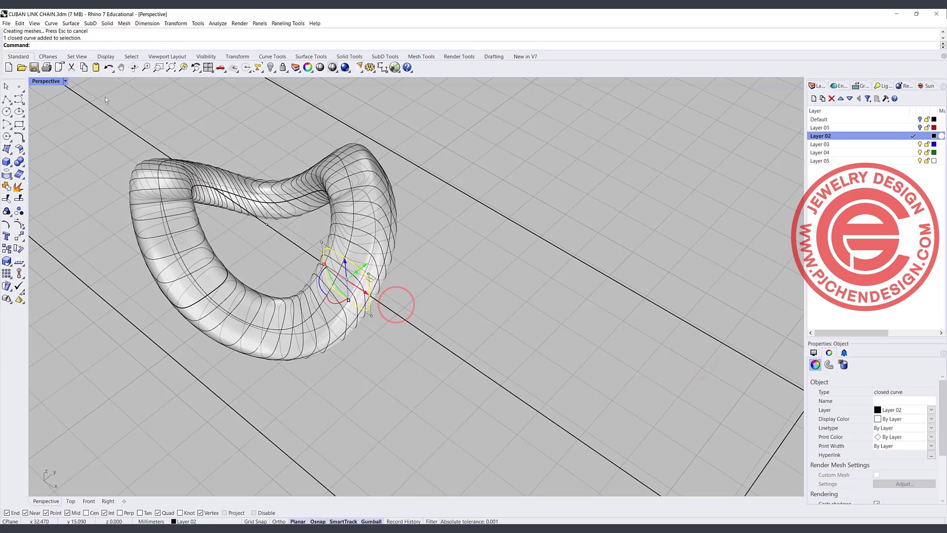
double_click(45, 82)
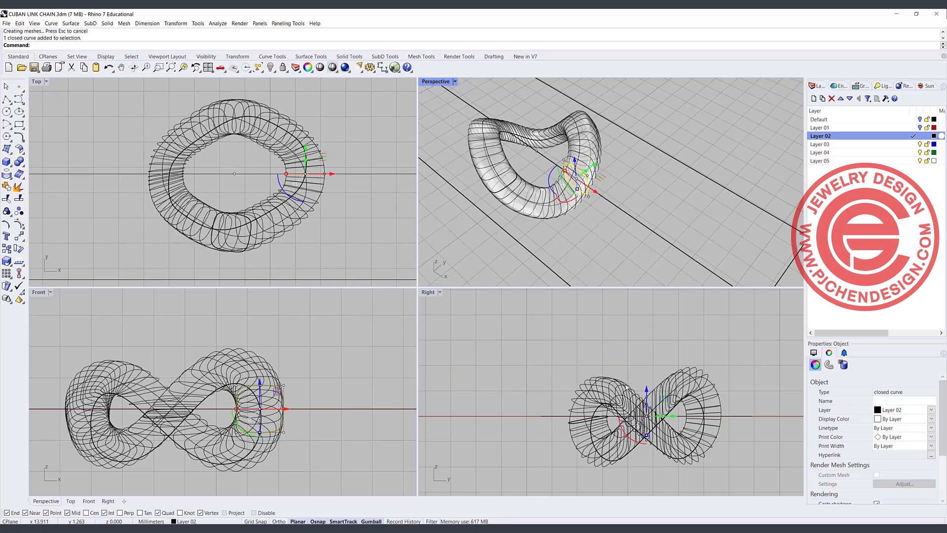
drag(623, 430, 642, 445)
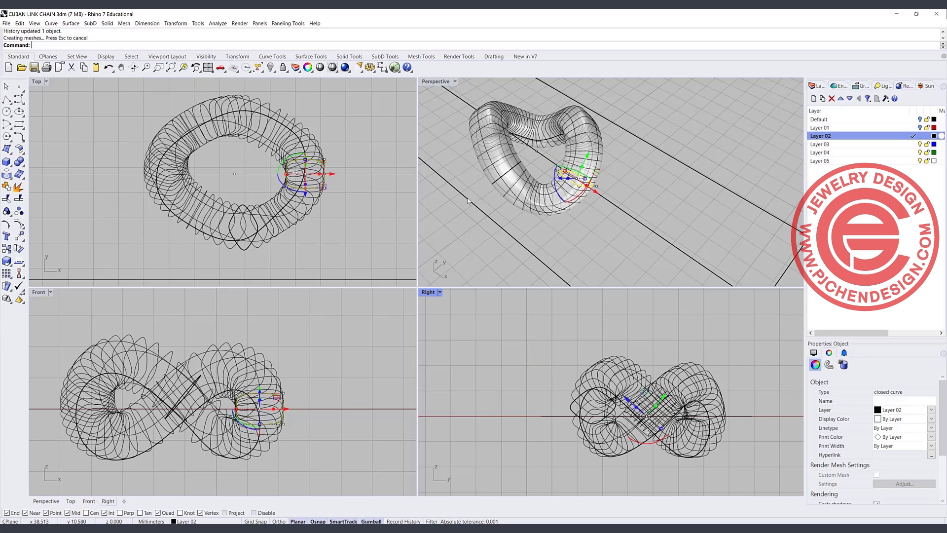
key(ctrl+z)
click(323, 260)
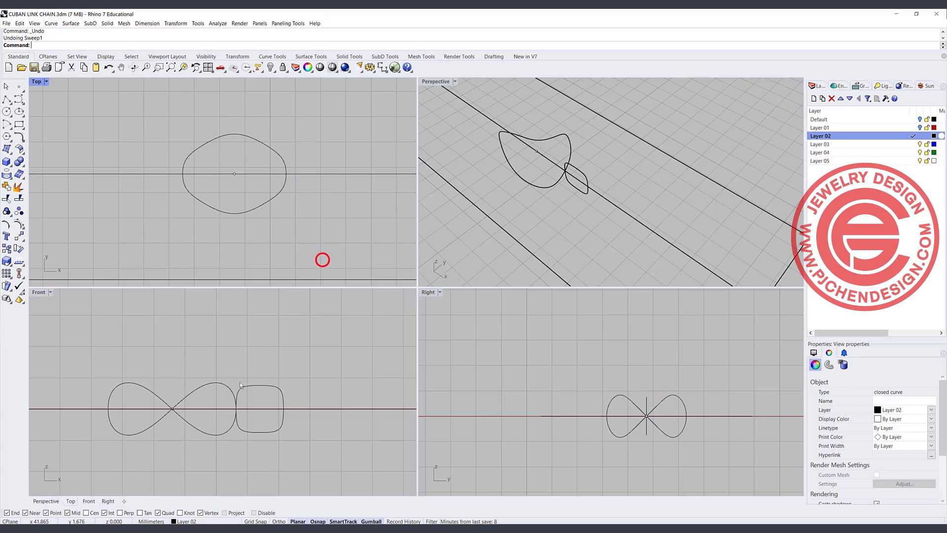
Scale the figure-eight rail down vertically with the gumball into a thin bow-tie loop
click(210, 385)
drag(170, 434, 176, 417)
click(543, 227)
right_drag(543, 227, 366, 193)
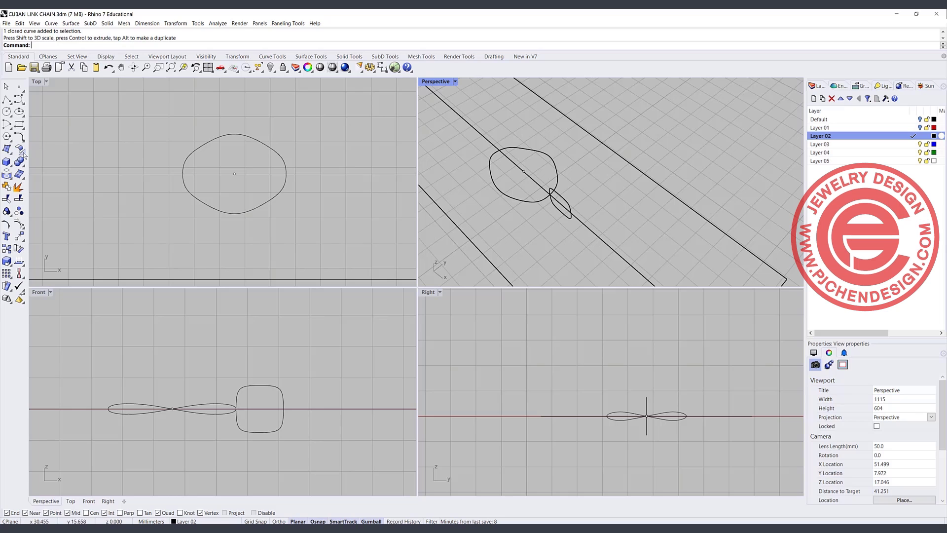
Sweep the rounded profile along the flattened figure-eight rail, then undo the result
click(67, 24)
click(90, 47)
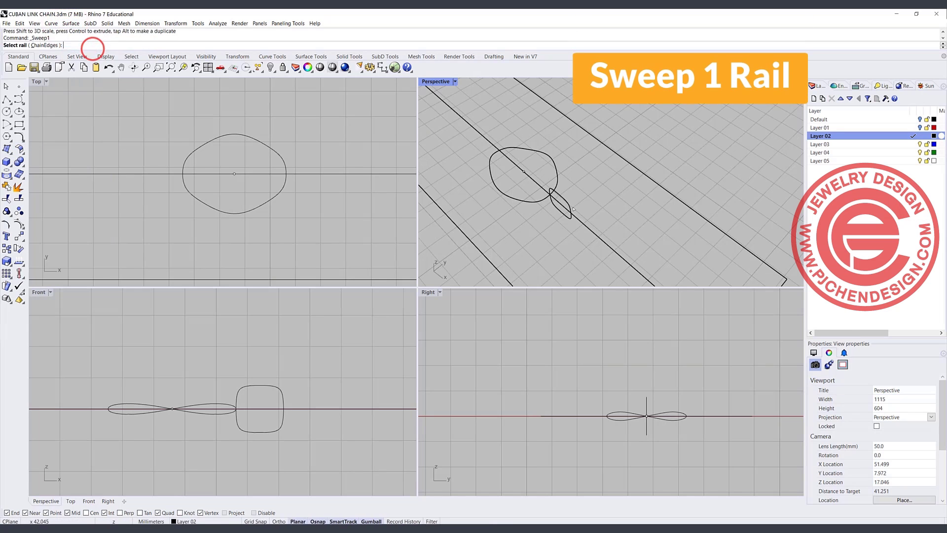
click(545, 197)
click(561, 206)
key(Return)
key(Return)
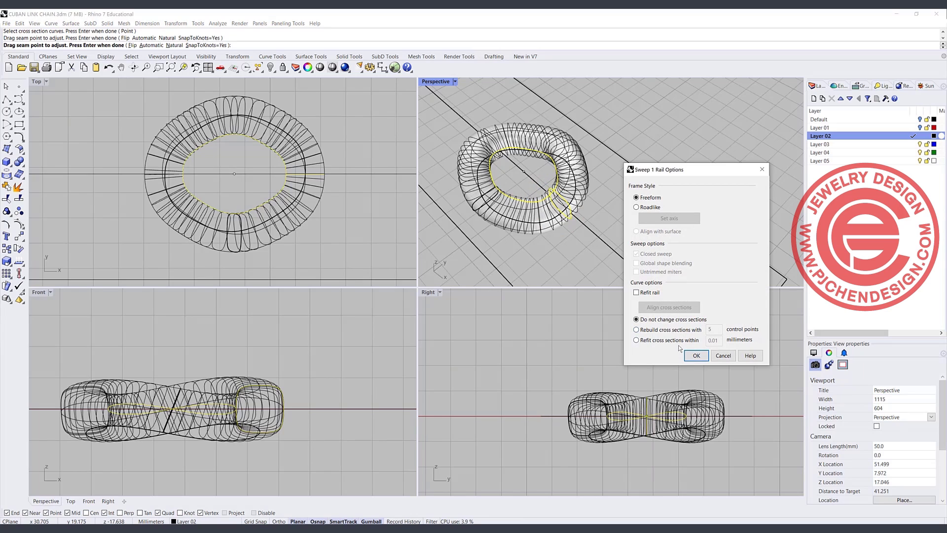
click(695, 356)
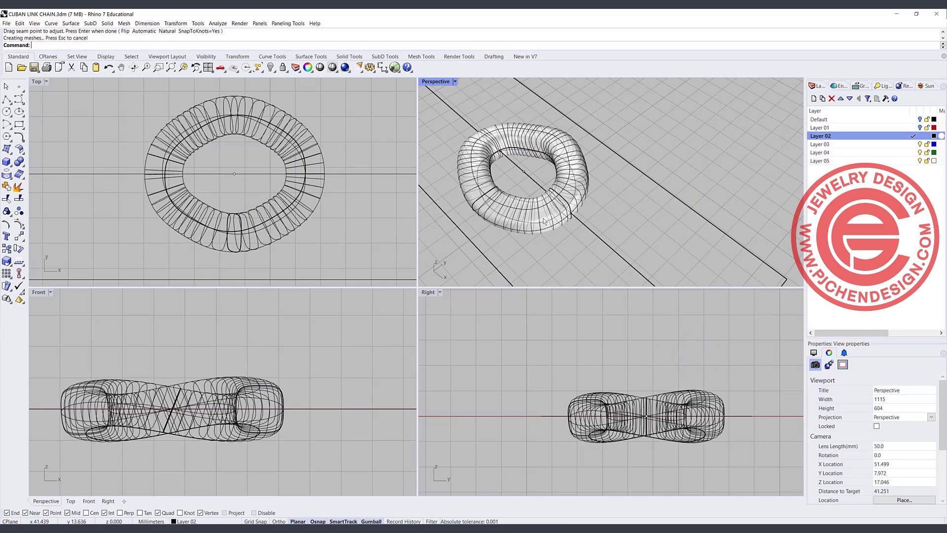
key(ctrl+z)
Stretch the figure-eight rail slightly taller again
click(545, 199)
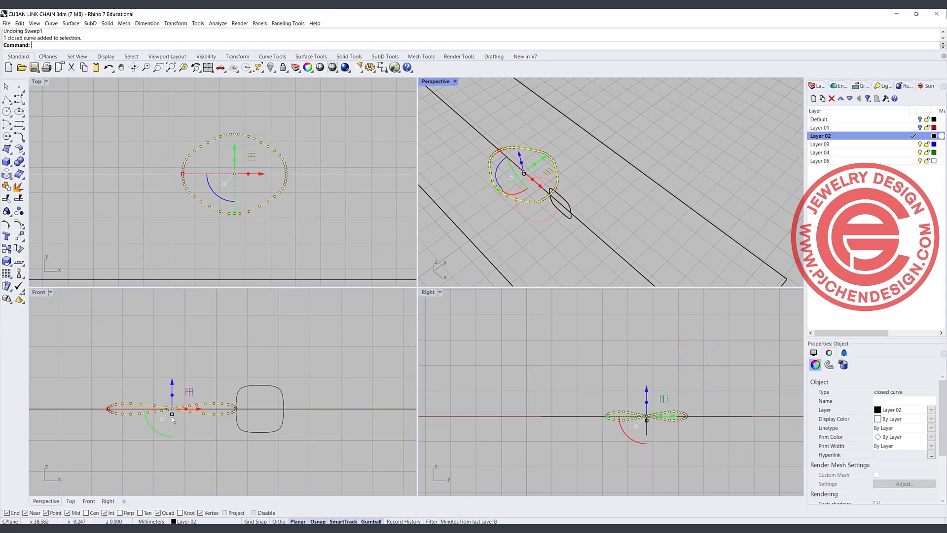
drag(172, 415, 172, 418)
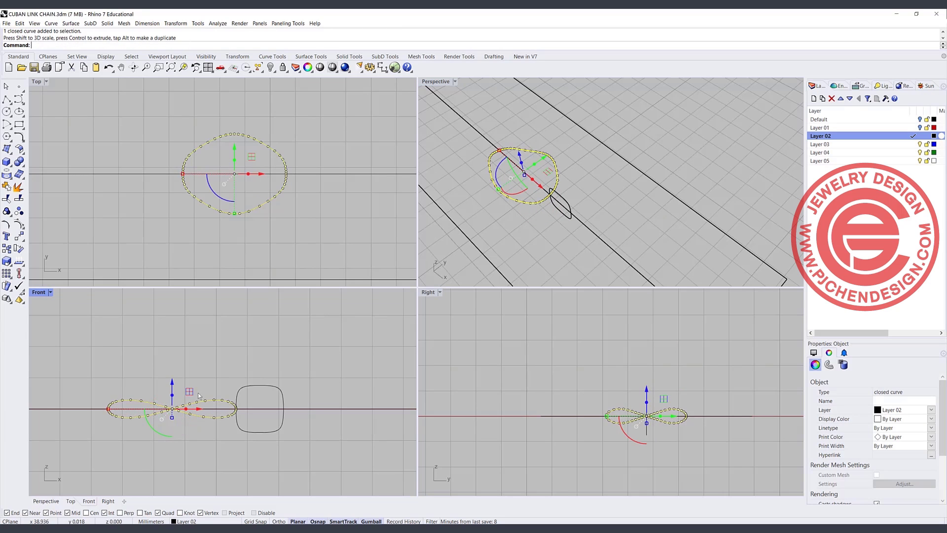
click(225, 345)
Sweep 1 Rail the rounded profile along the looped rail to build the closed link
click(70, 23)
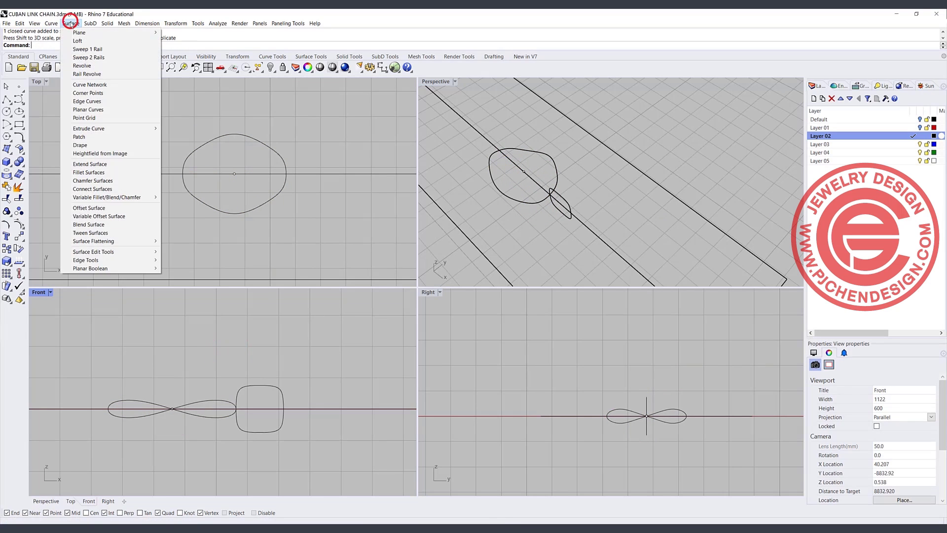
click(88, 49)
click(545, 200)
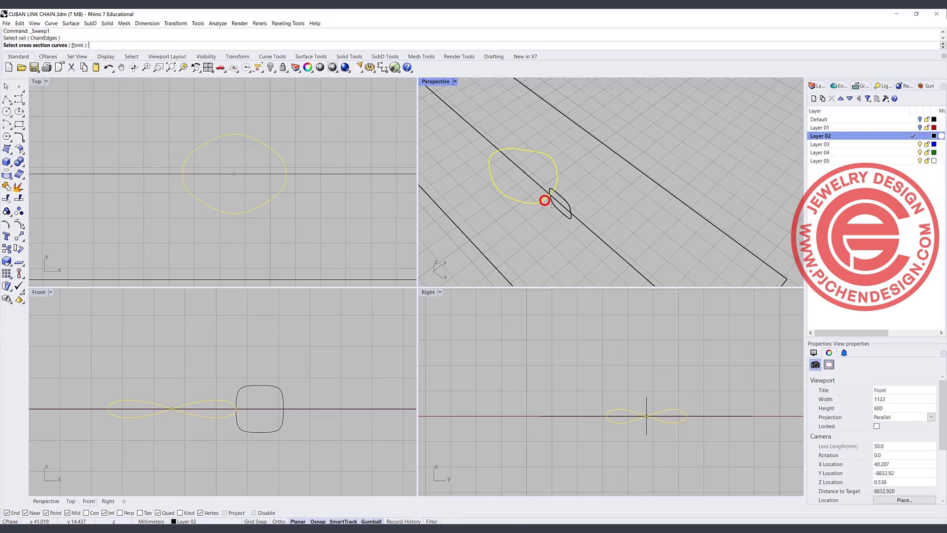
click(552, 203)
key(Return)
key(Return)
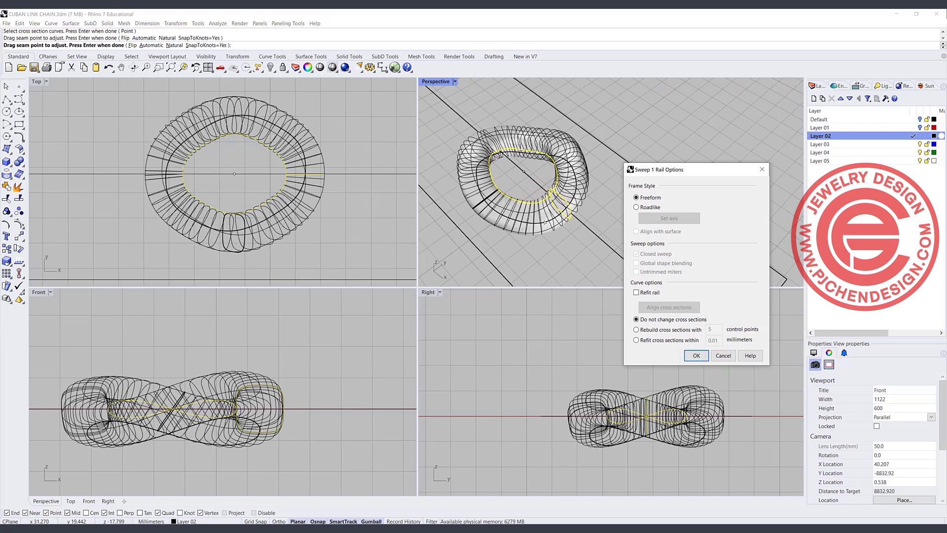
click(696, 356)
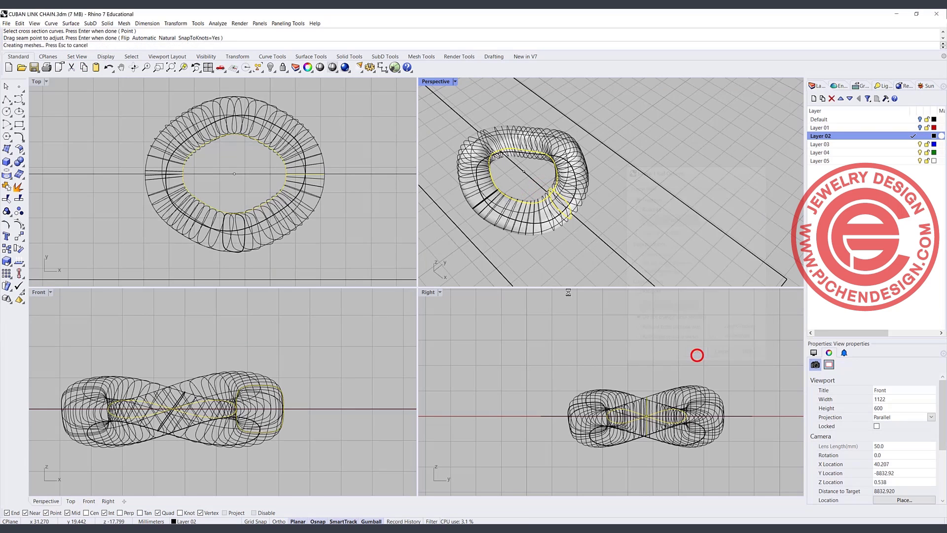
Linear-array the link into 7 copies along X with Ortho, then window-select the row
click(243, 206)
scroll(244, 203, down, 3)
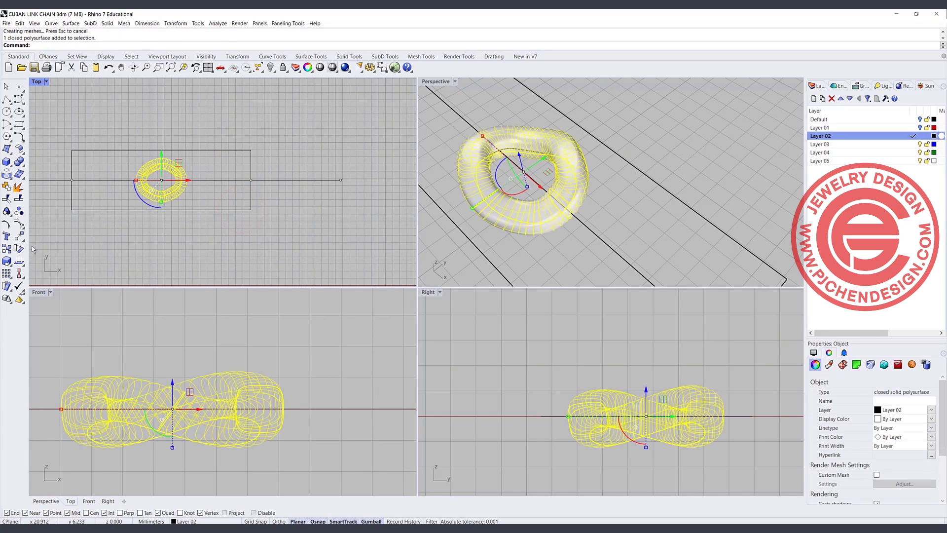
click(7, 273)
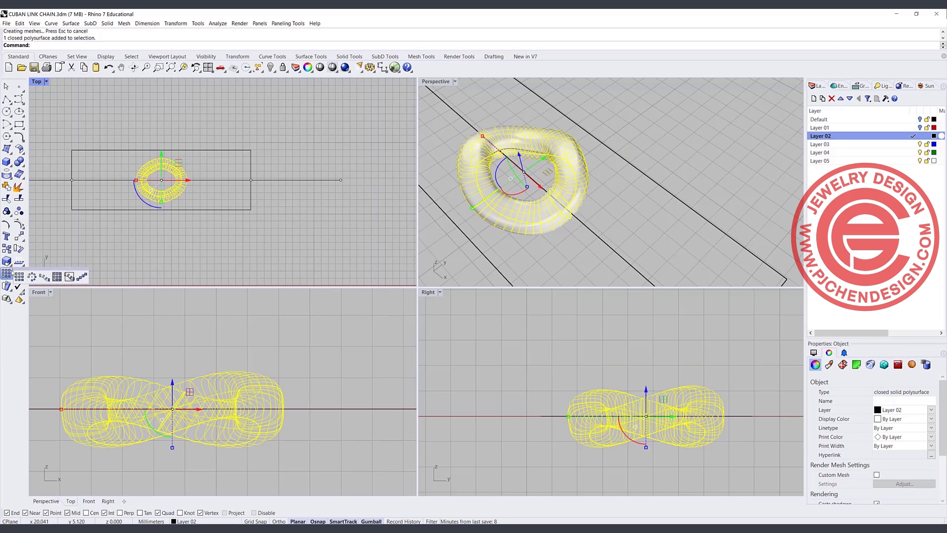
click(82, 277)
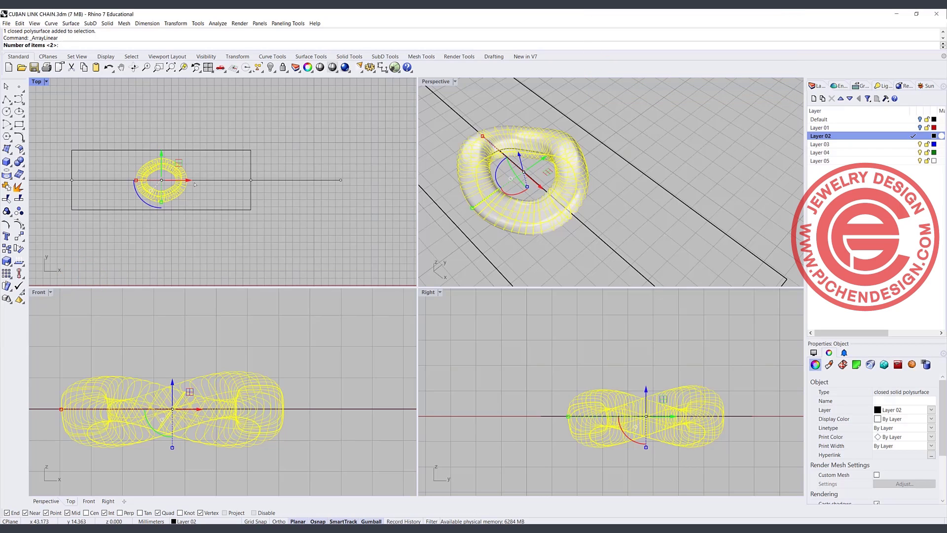
key(Return)
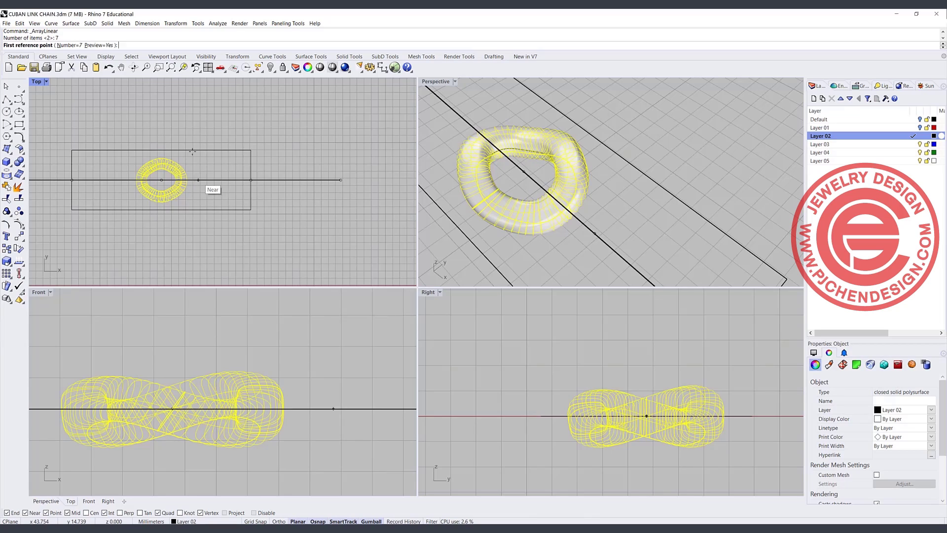
click(195, 181)
key(F8)
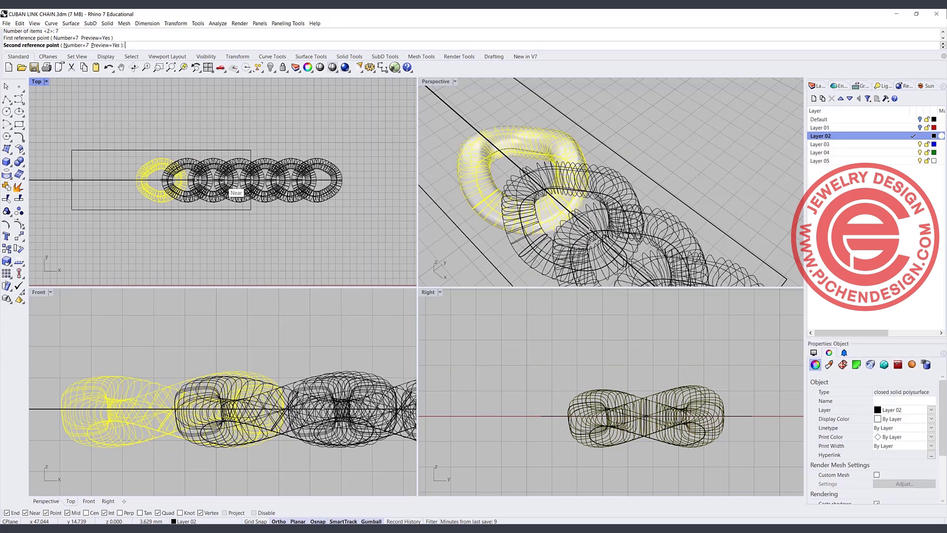
click(222, 182)
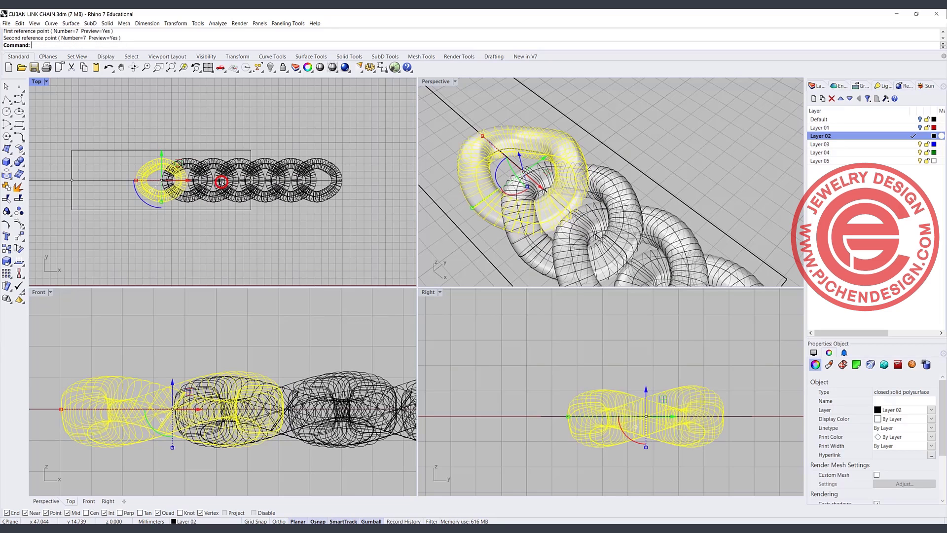
click(303, 230)
drag(114, 127, 344, 209)
scroll(546, 178, down, 5)
Maximize the Perspective view in Rendered mode and orbit to frame the chain
click(539, 198)
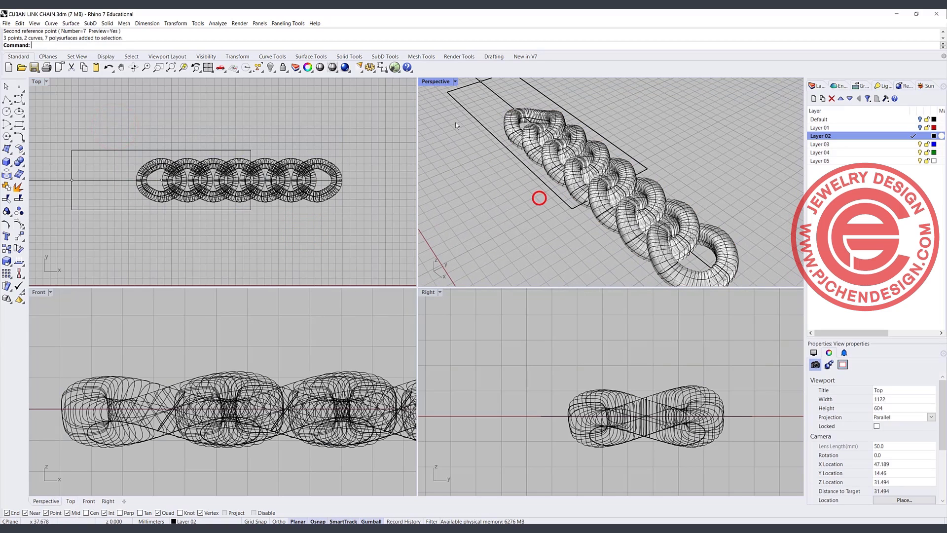
double_click(435, 82)
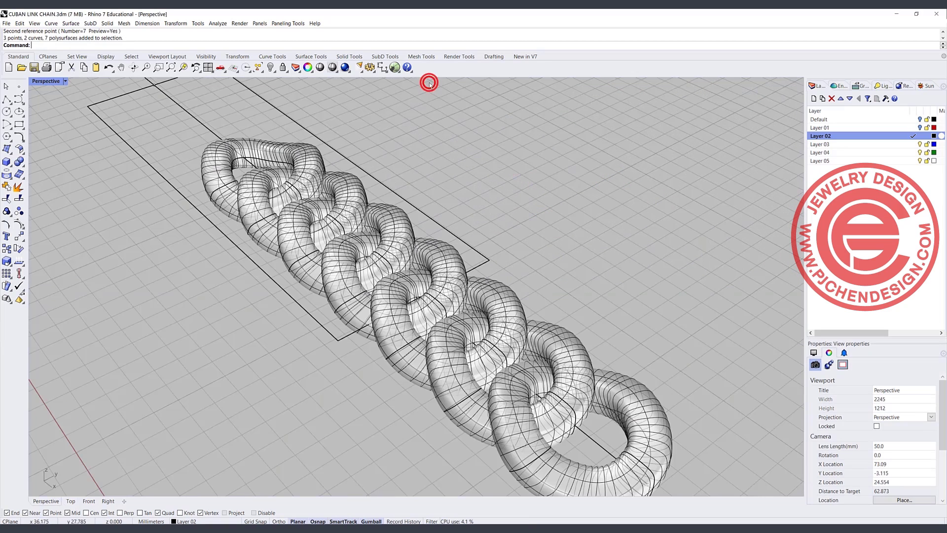
click(65, 81)
click(64, 134)
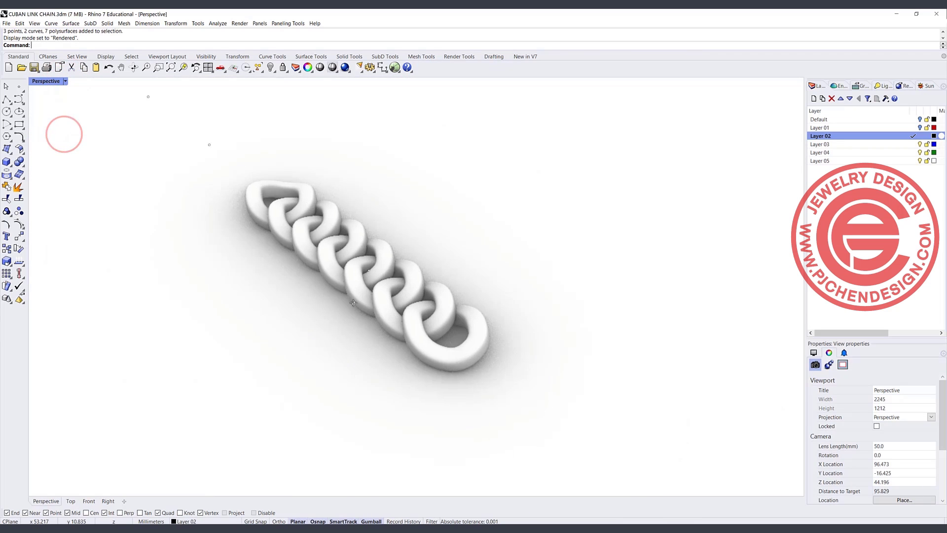
right_drag(364, 306, 320, 289)
scroll(337, 243, up, 5)
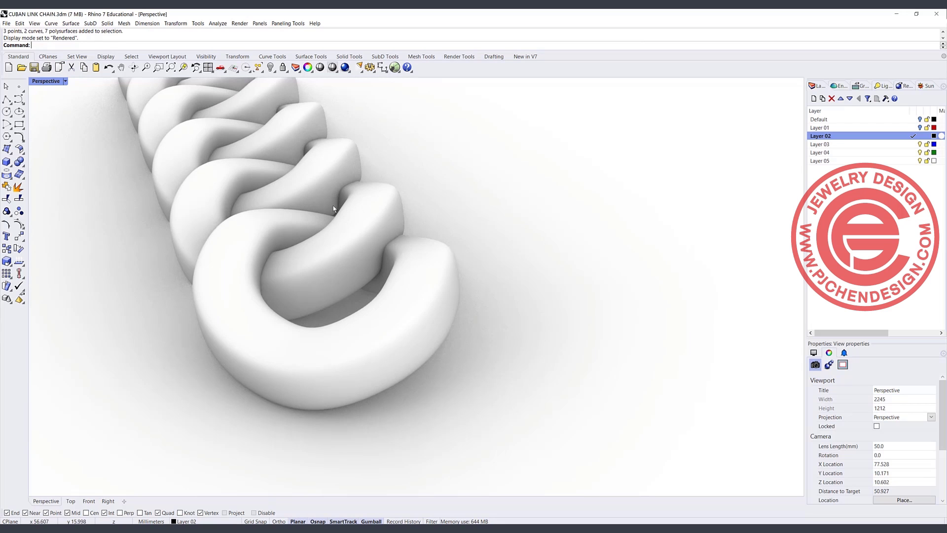
scroll(292, 202, down, 4)
right_drag(306, 218, 159, 111)
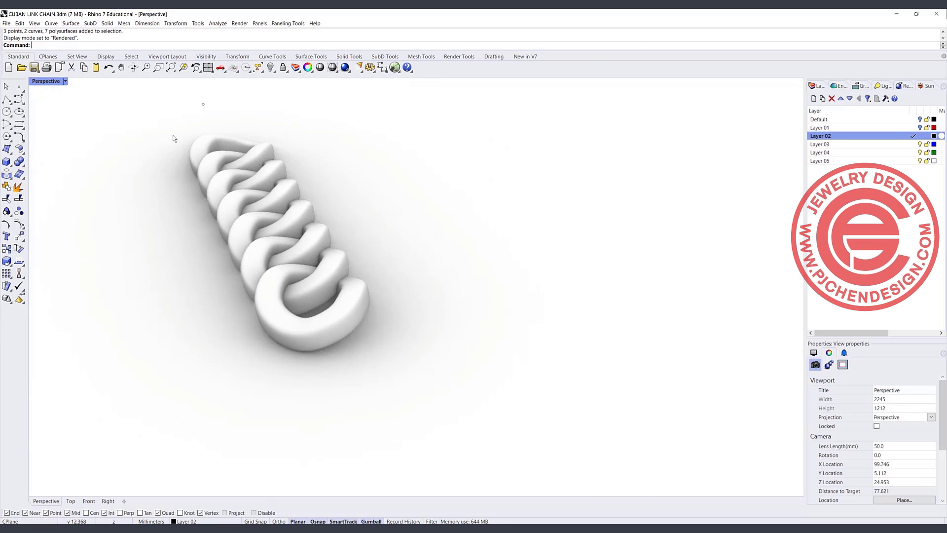
Window-select all seven links and Boolean Union them into one solid
drag(159, 111, 469, 389)
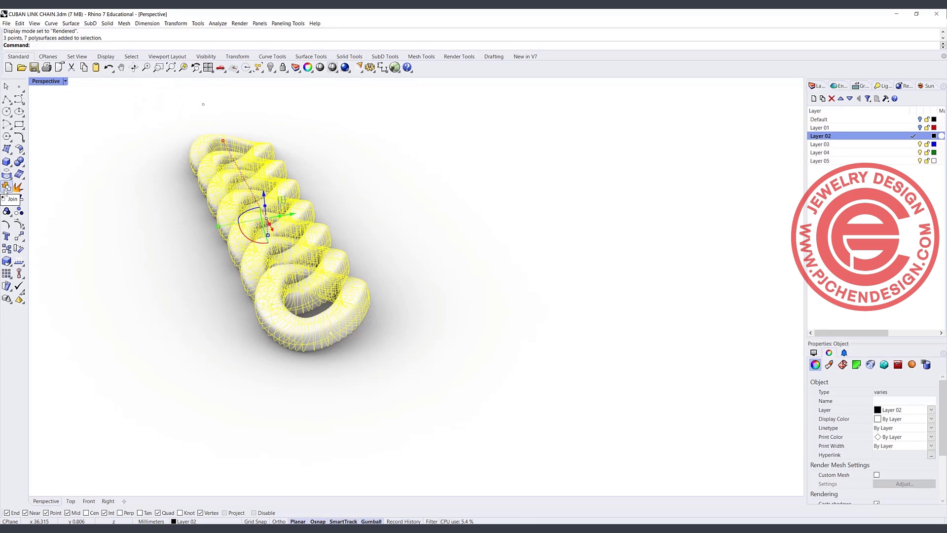
click(19, 161)
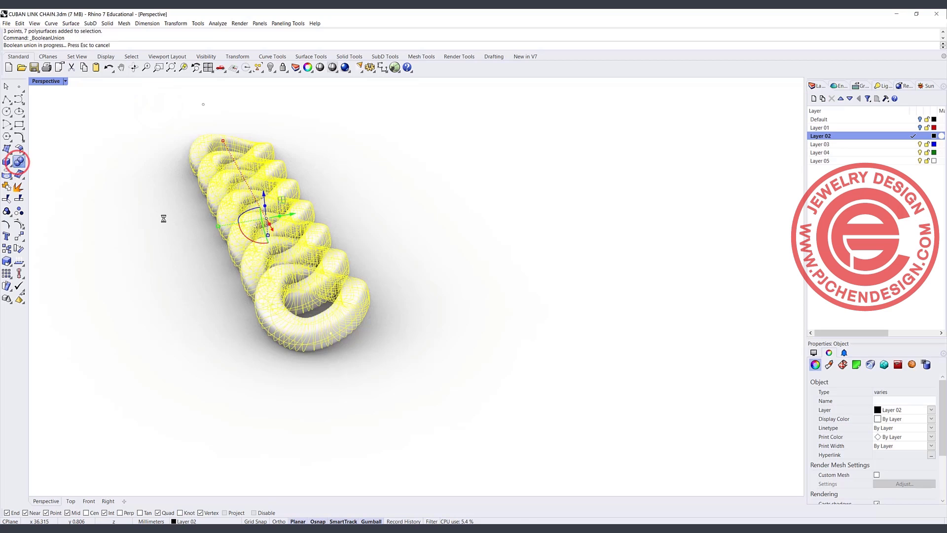
click(105, 150)
click(215, 216)
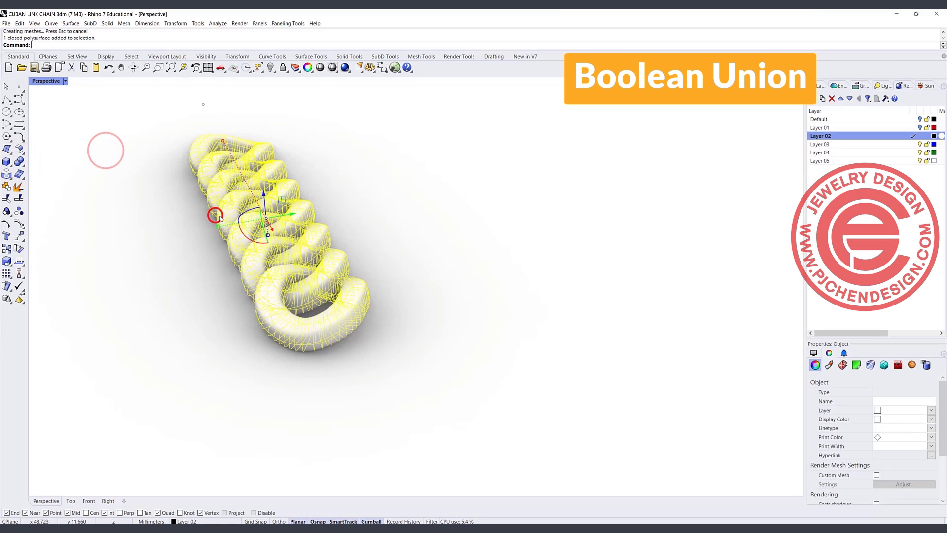
In four views, align the chain's vertical centres onto the horizontal reference line
double_click(46, 81)
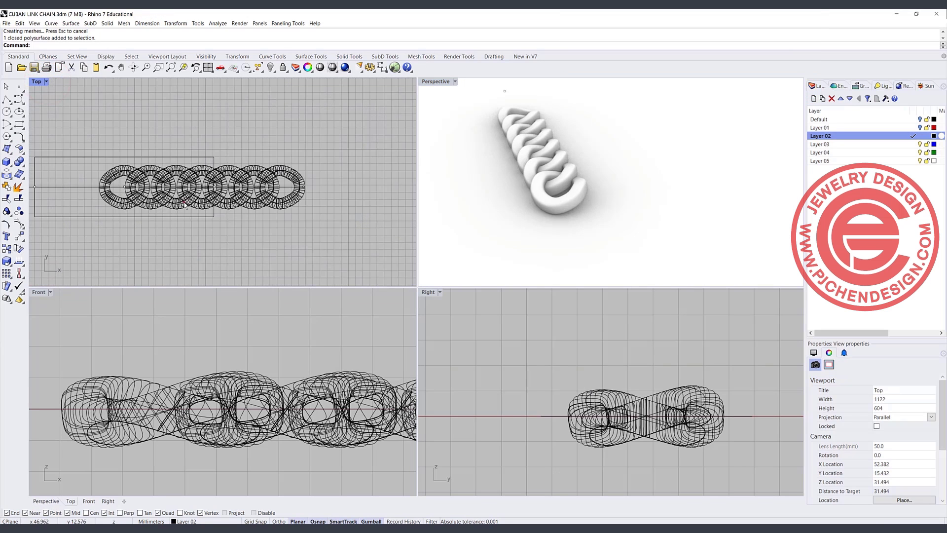
click(186, 206)
scroll(190, 198, down, 4)
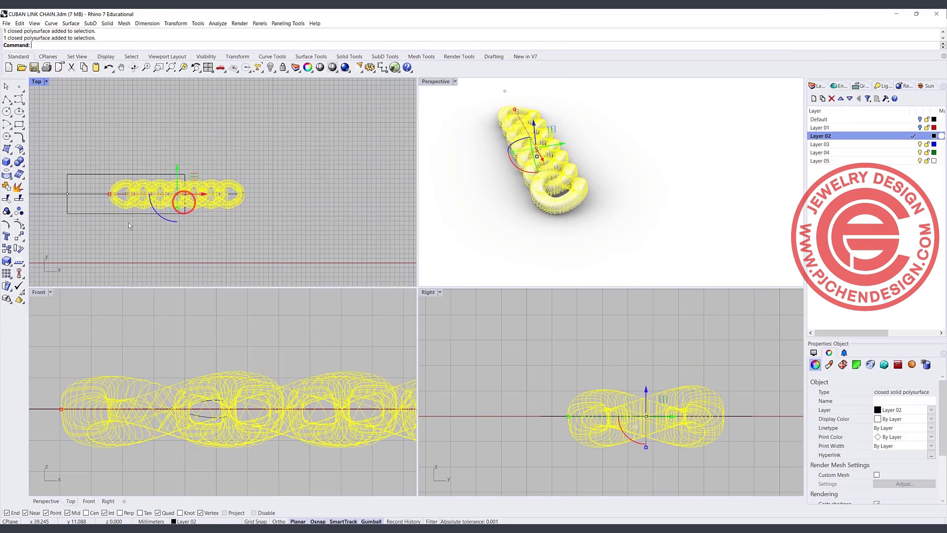
click(19, 275)
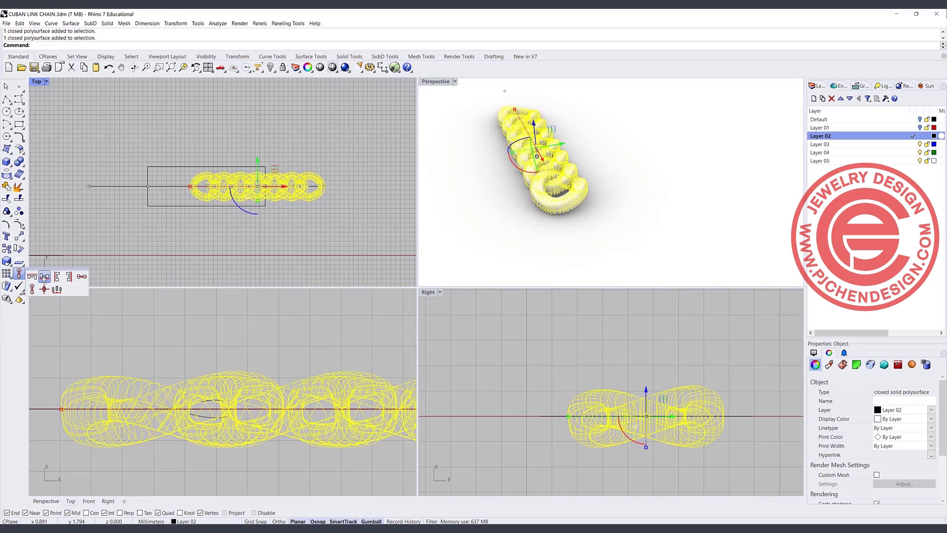
click(32, 289)
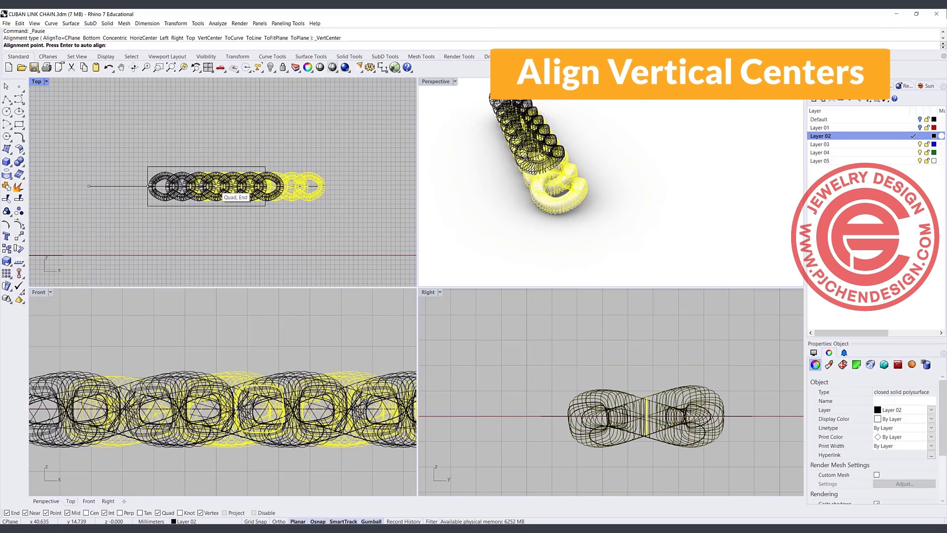
scroll(221, 190, up, 10)
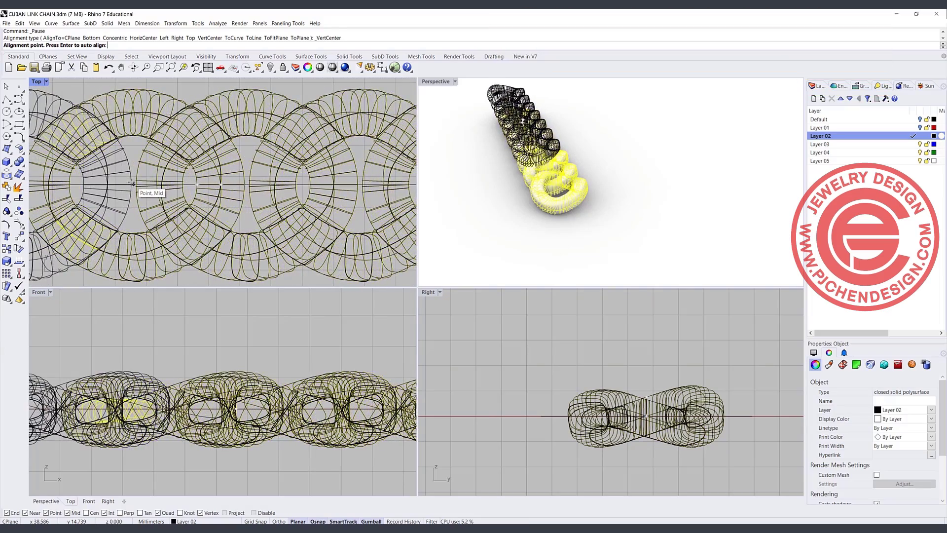
key(Return)
scroll(230, 168, down, 6)
click(241, 221)
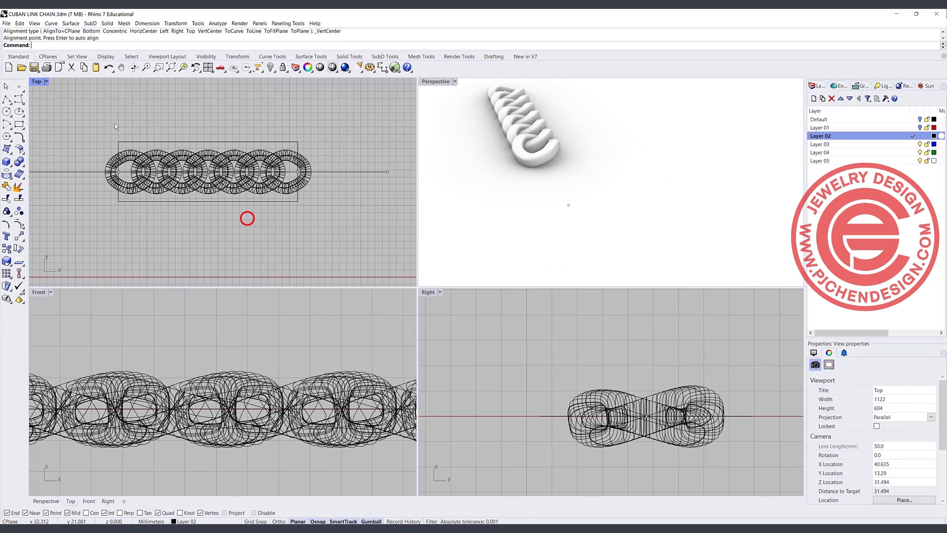
scroll(247, 217, up, 3)
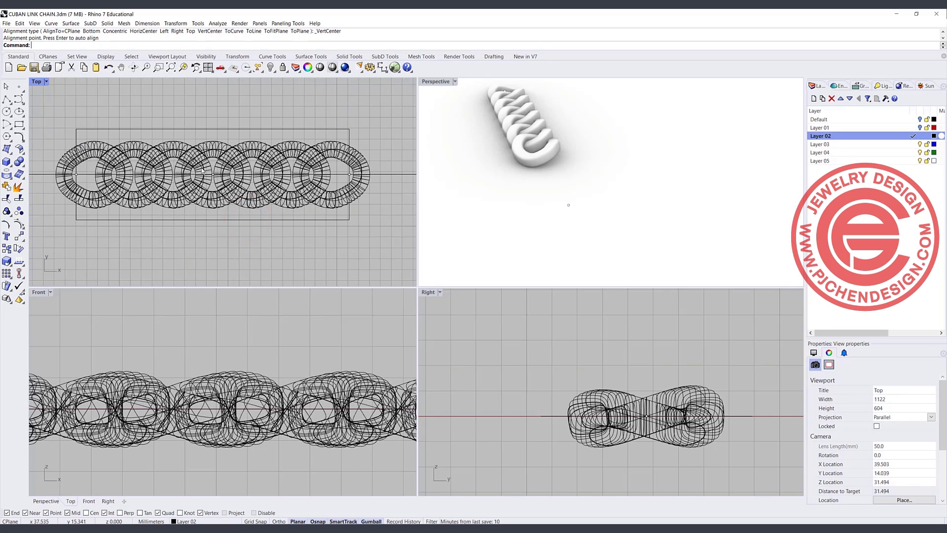
click(208, 144)
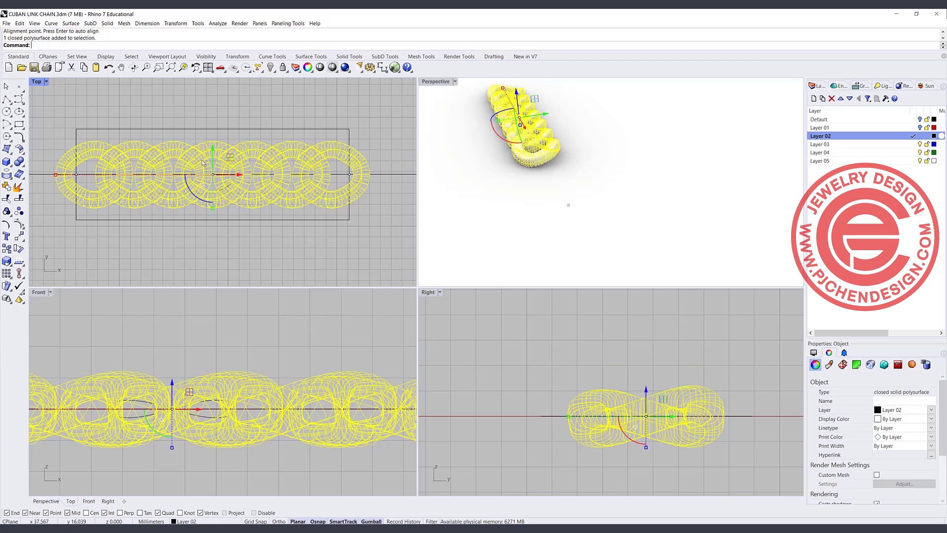
Restore the accidentally deleted chain and start a Cage deformation on it
key(ctrl+z)
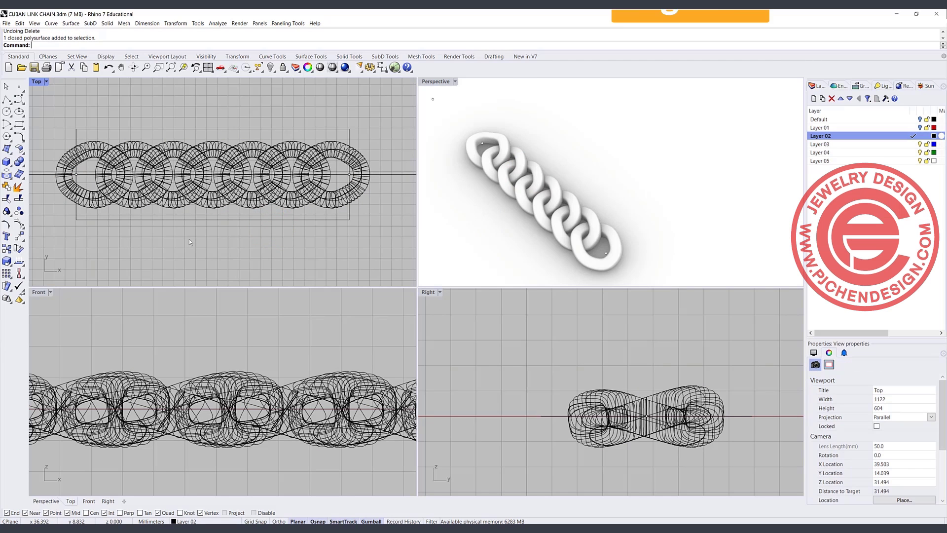
text(CageEdit)
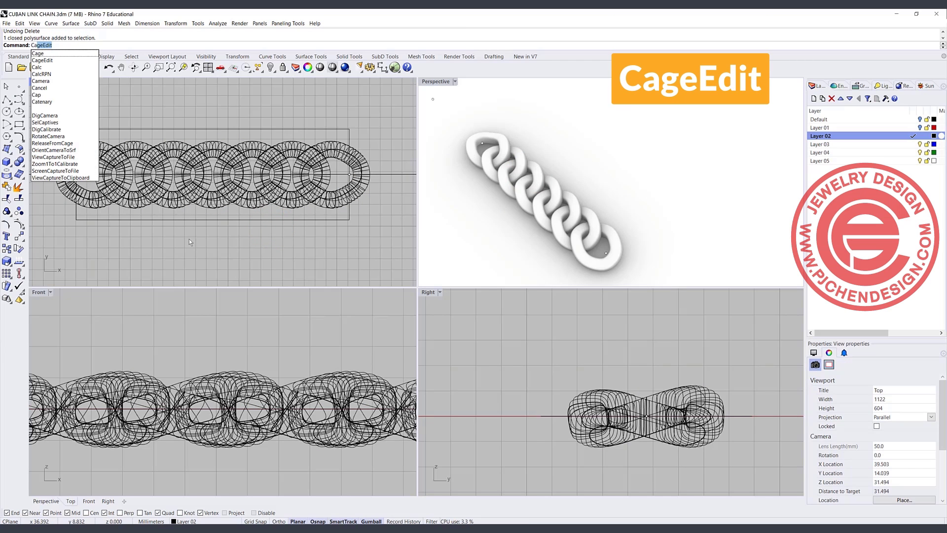
key(Return)
click(263, 149)
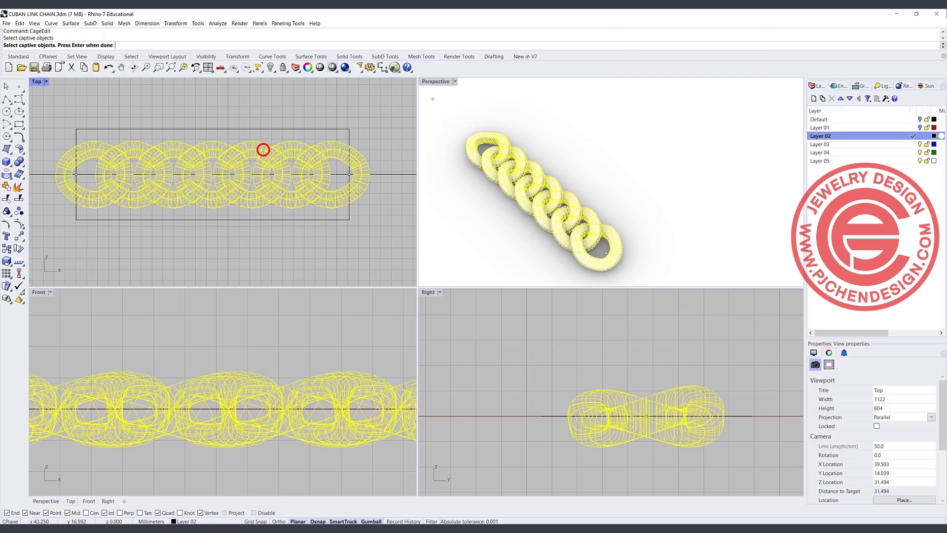
key(Return)
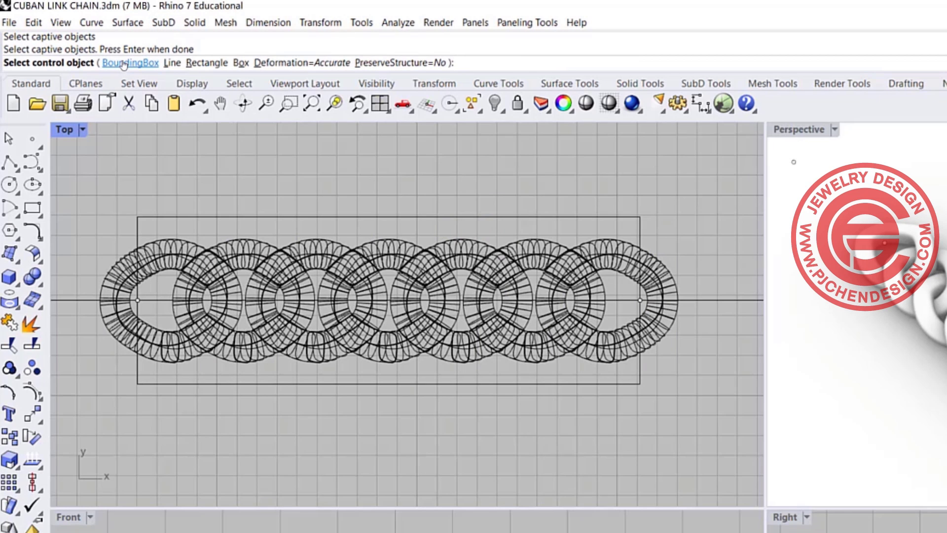
Create a World bounding-box cage with 10 control points along X
click(123, 63)
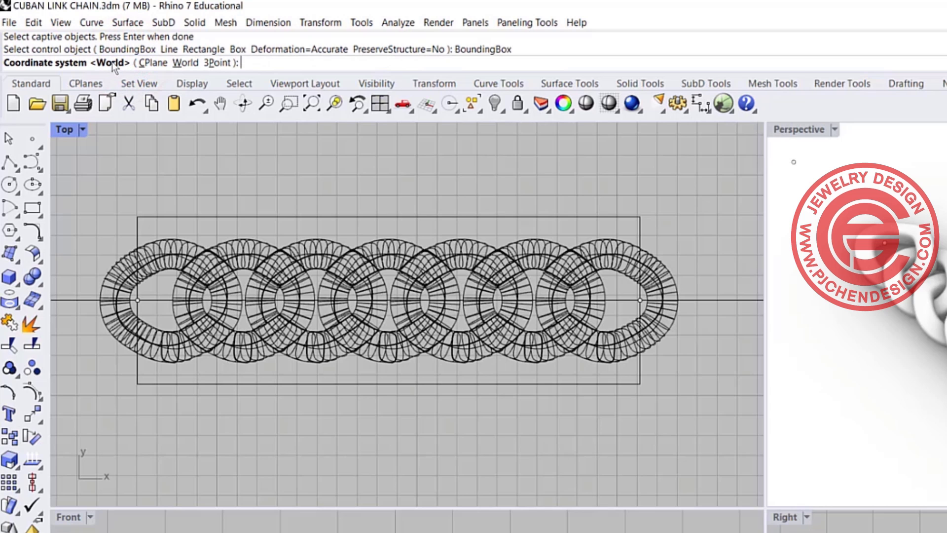
right_click(113, 65)
key(Return)
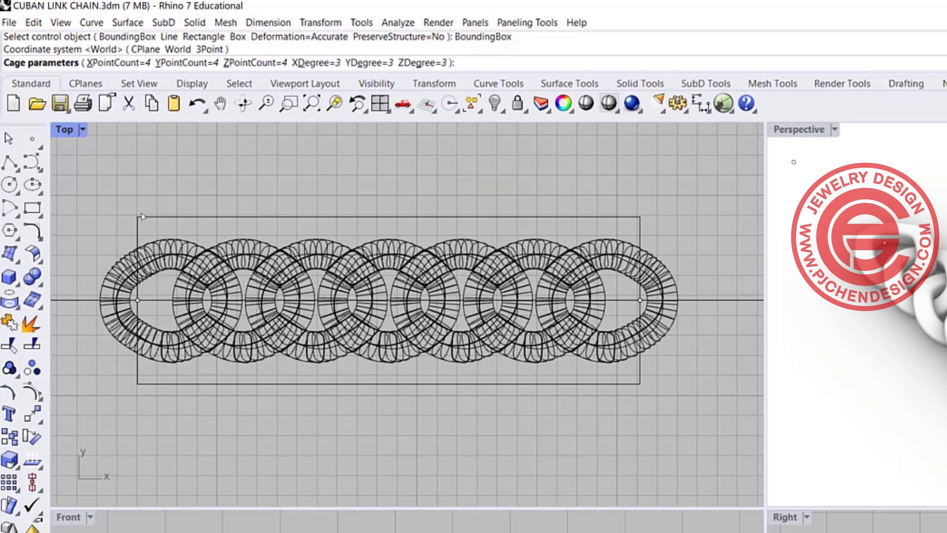
click(123, 62)
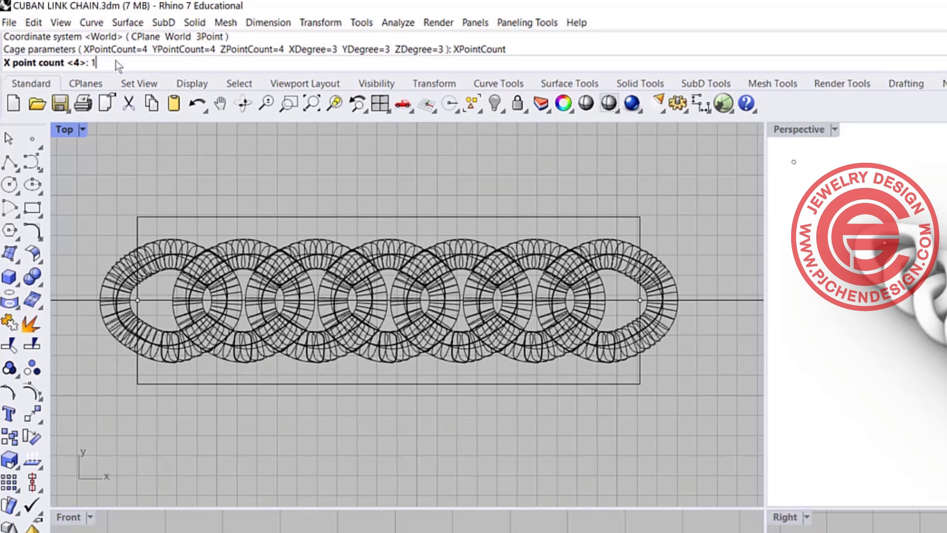
key(Return)
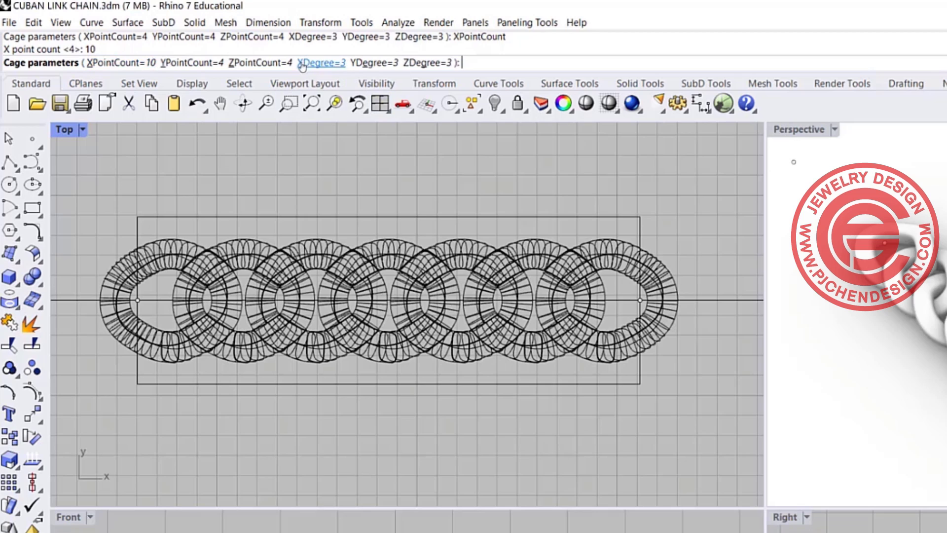
key(Return)
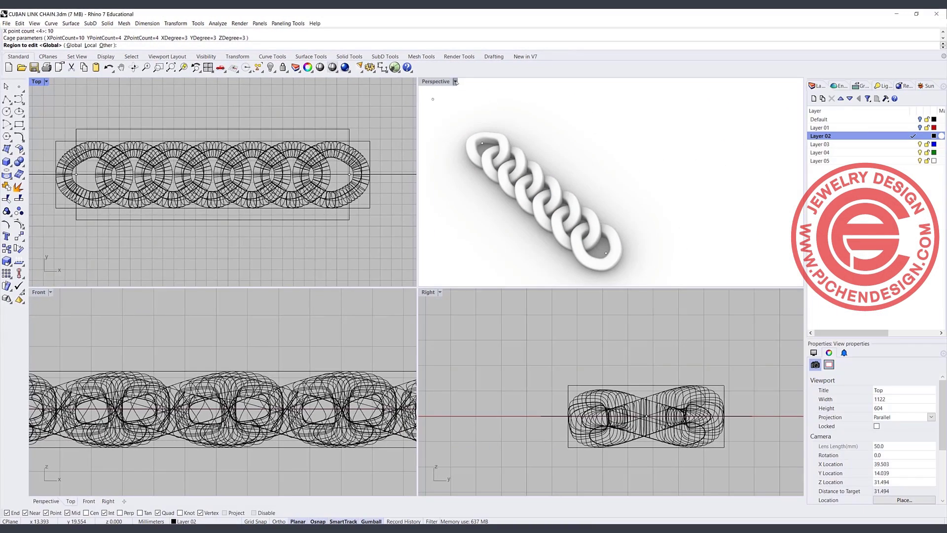
Set Perspective to Ghosted and rescale the middle band of cage points along Y
click(455, 82)
click(439, 141)
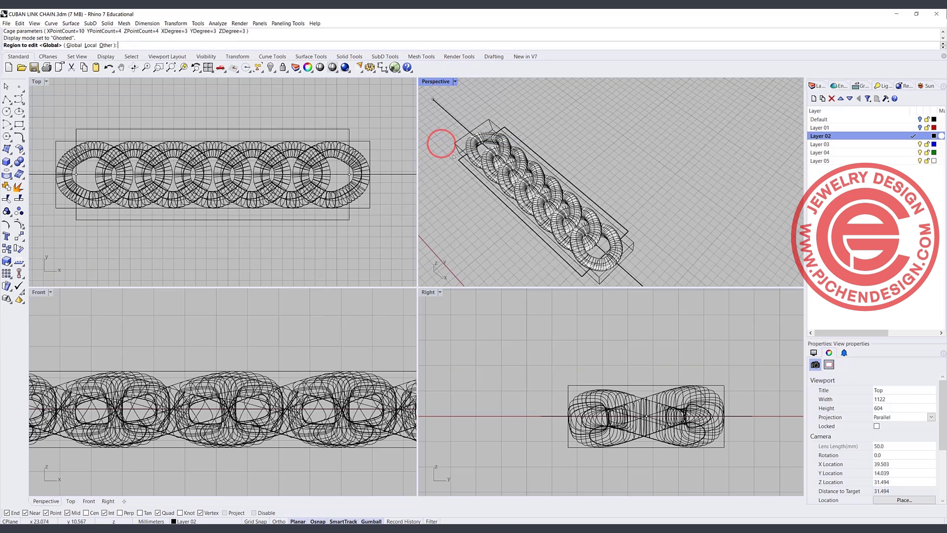
key(Return)
right_drag(478, 209, 573, 191)
scroll(186, 188, up, 2)
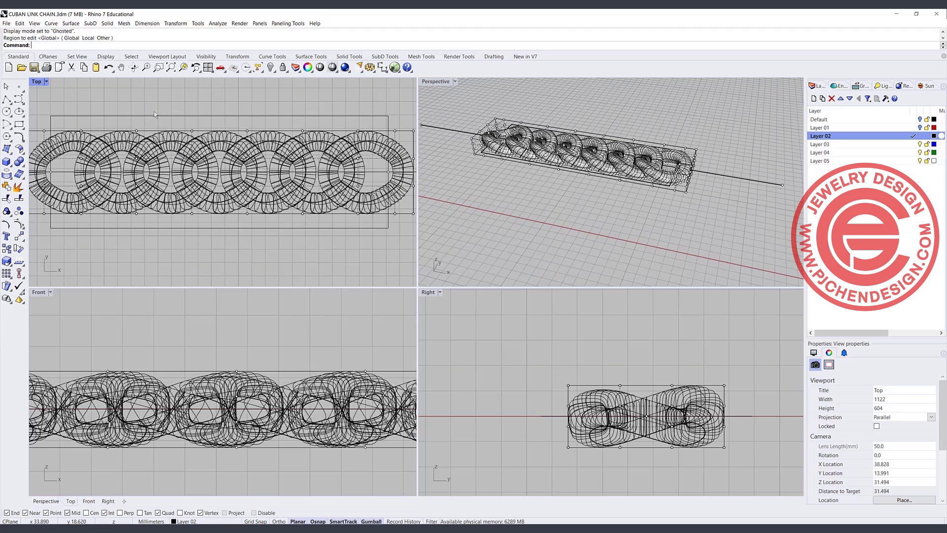
drag(158, 96, 278, 244)
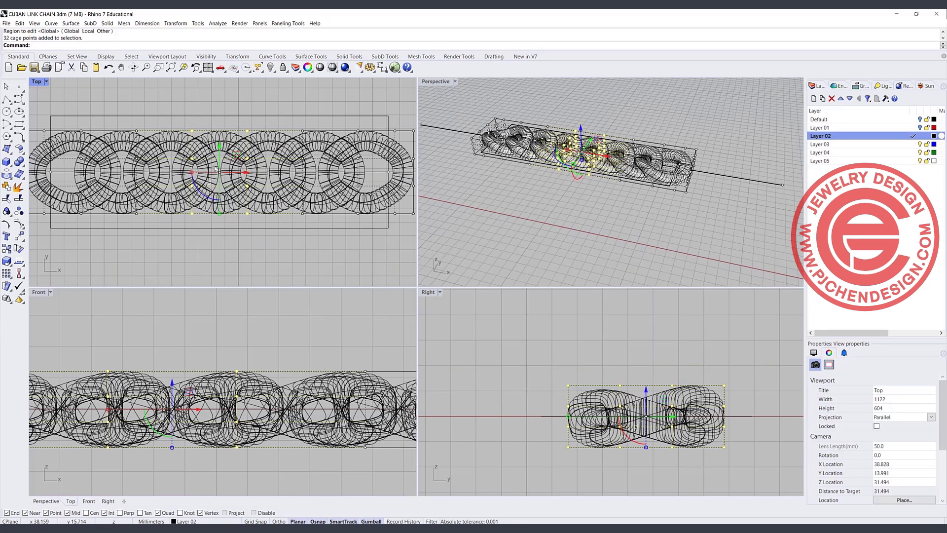
drag(219, 213, 220, 223)
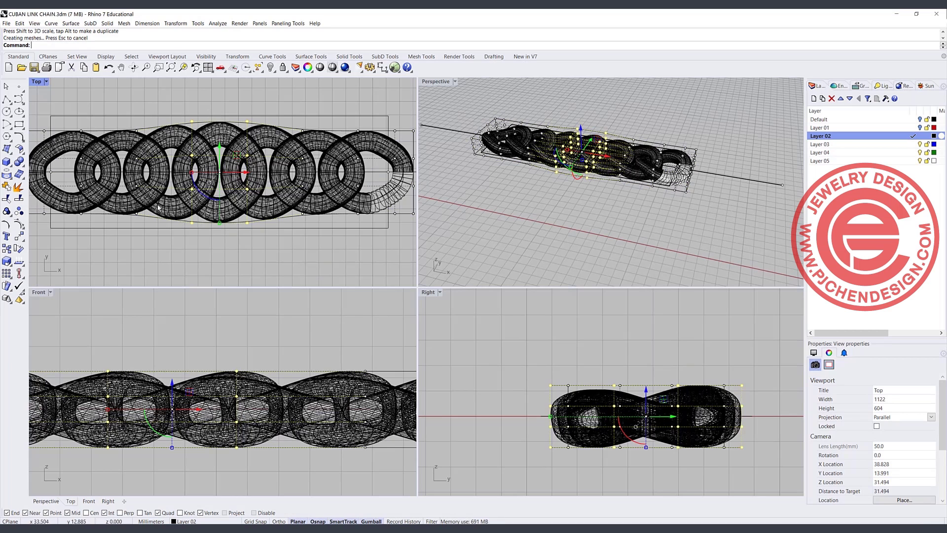
drag(116, 88, 324, 254)
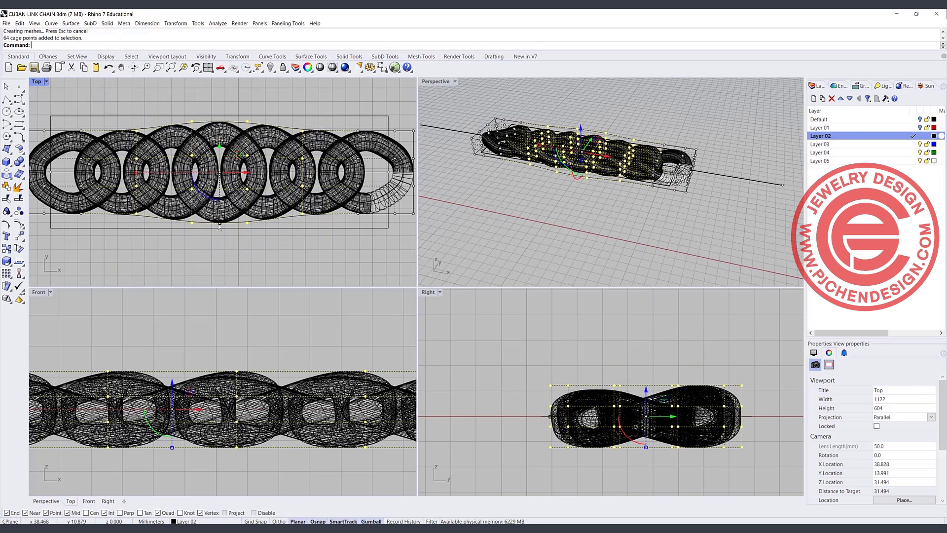
drag(220, 224, 221, 231)
Scale the cage points at both ends inward to taper the chain ends
right_drag(199, 239, 240, 233)
drag(48, 94, 96, 226)
scroll(222, 237, down, 3)
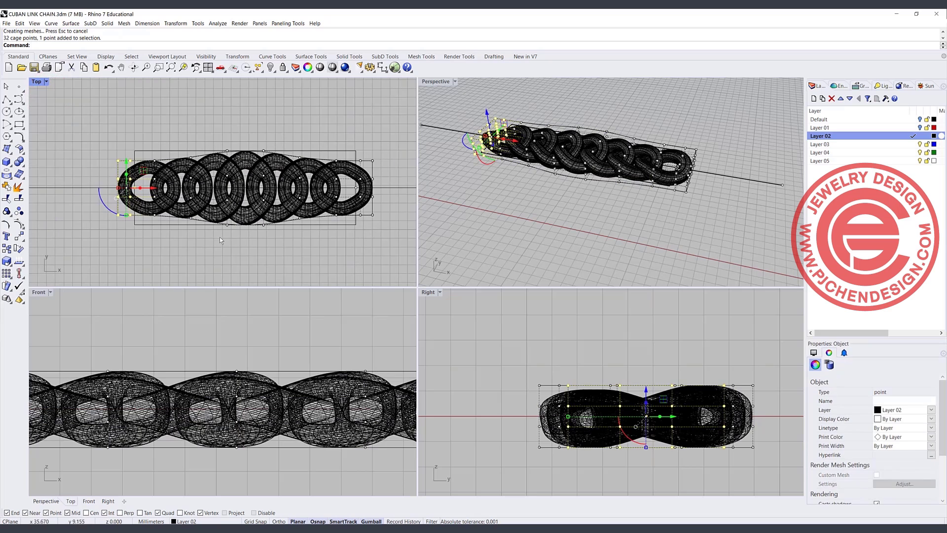
shift+drag(363, 161, 405, 236)
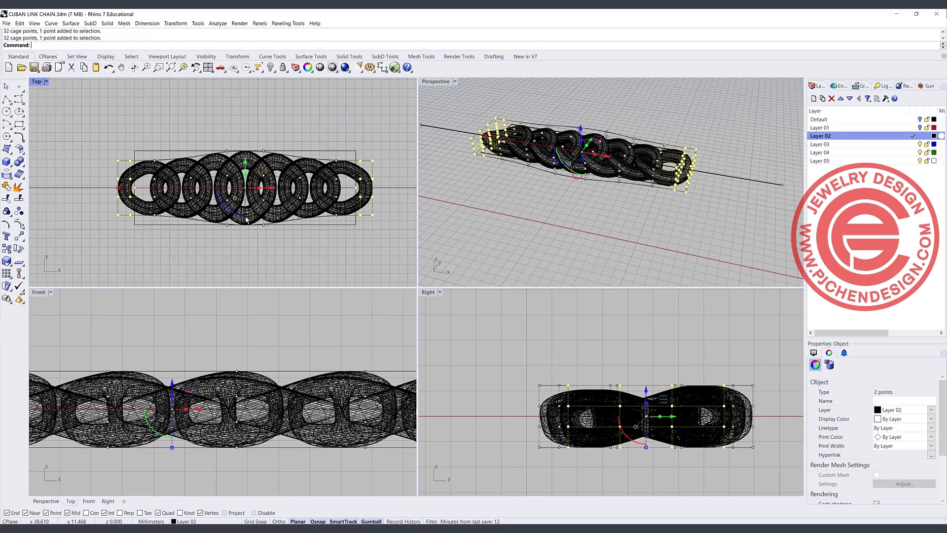
drag(245, 215, 245, 211)
click(204, 364)
In Front view, lift the upper cage points to arch the chain's middle higher
scroll(204, 364, down, 3)
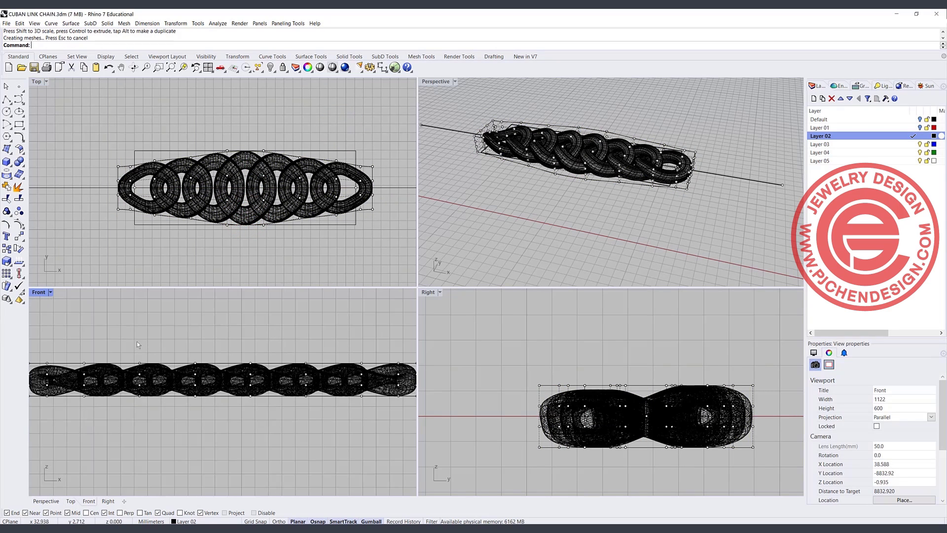
drag(117, 332, 334, 379)
drag(223, 341, 229, 334)
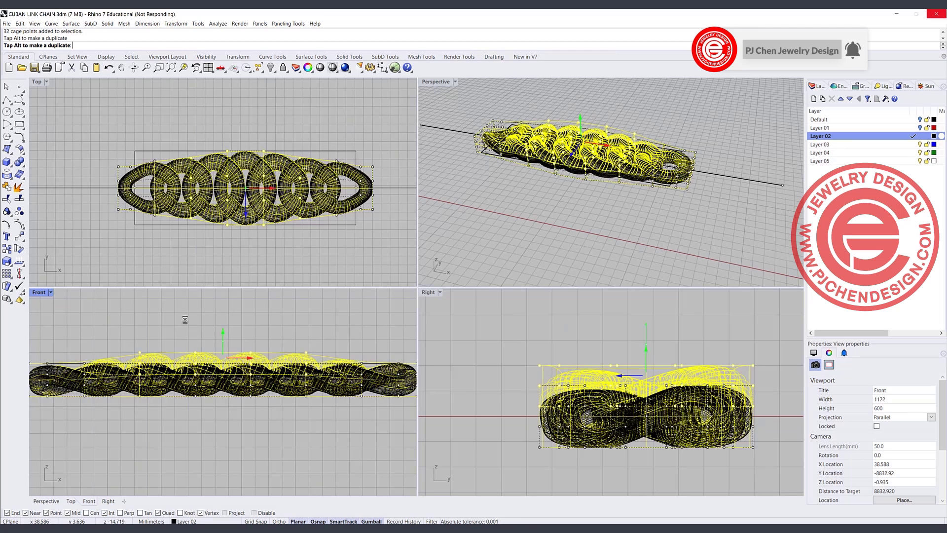
click(185, 320)
drag(180, 316, 267, 359)
drag(223, 328, 228, 322)
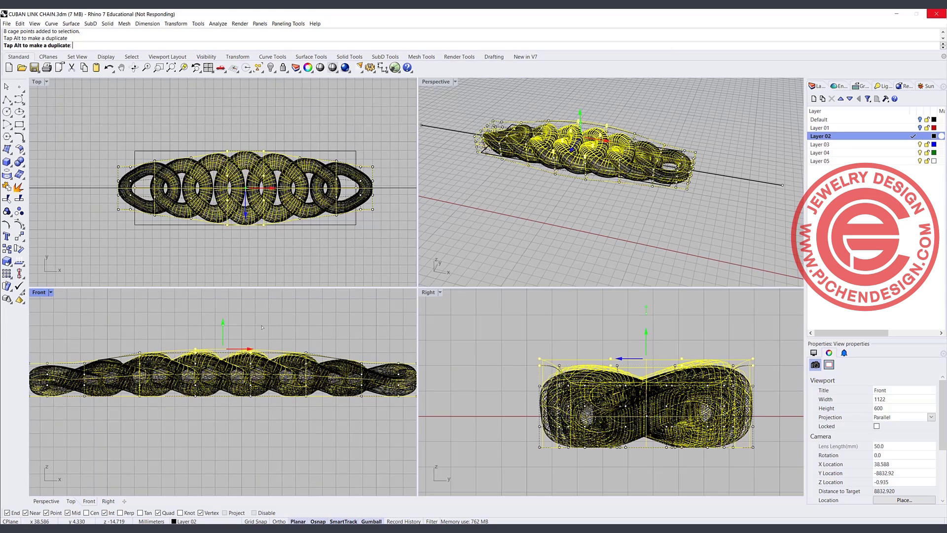
Hide the cage control points, then select and delete the deformation cage
click(267, 252)
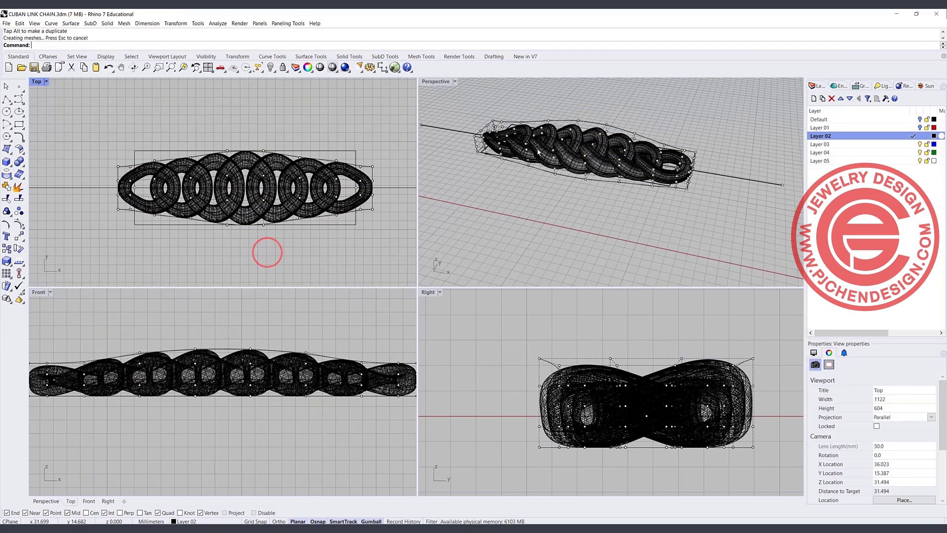
right_drag(567, 197, 636, 211)
scroll(321, 355, down, 3)
key(Escape)
right_drag(499, 187, 480, 181)
click(463, 157)
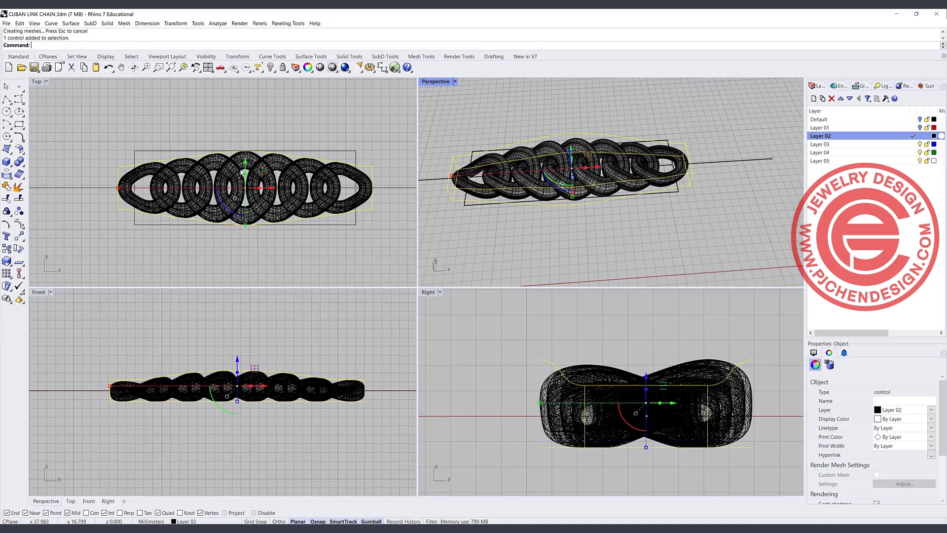
key(Delete)
scroll(162, 185, down, 2)
scroll(163, 186, up, 2)
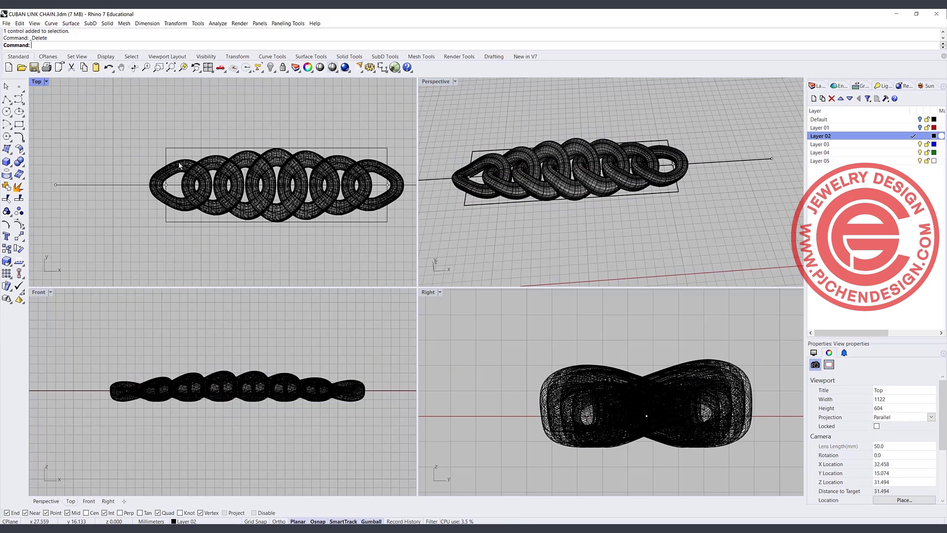
Draw a vertical cutting polyline at the left end and mirror it to the right end
click(7, 98)
click(180, 126)
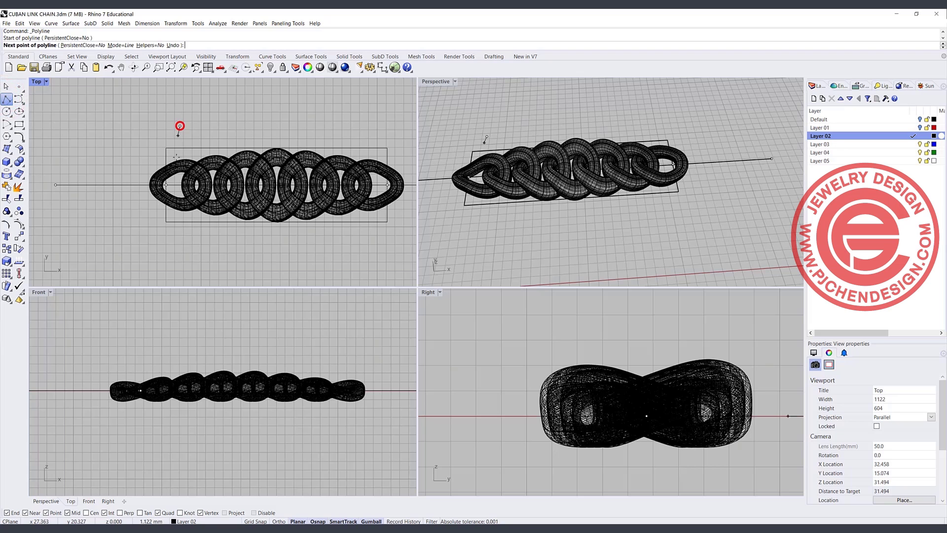
click(181, 238)
key(Return)
click(179, 233)
scroll(179, 232, down, 2)
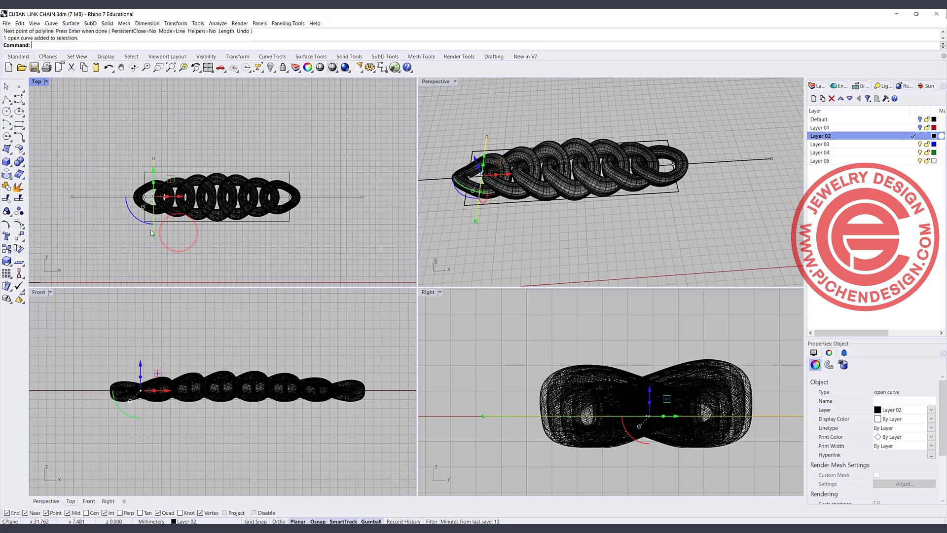
click(21, 238)
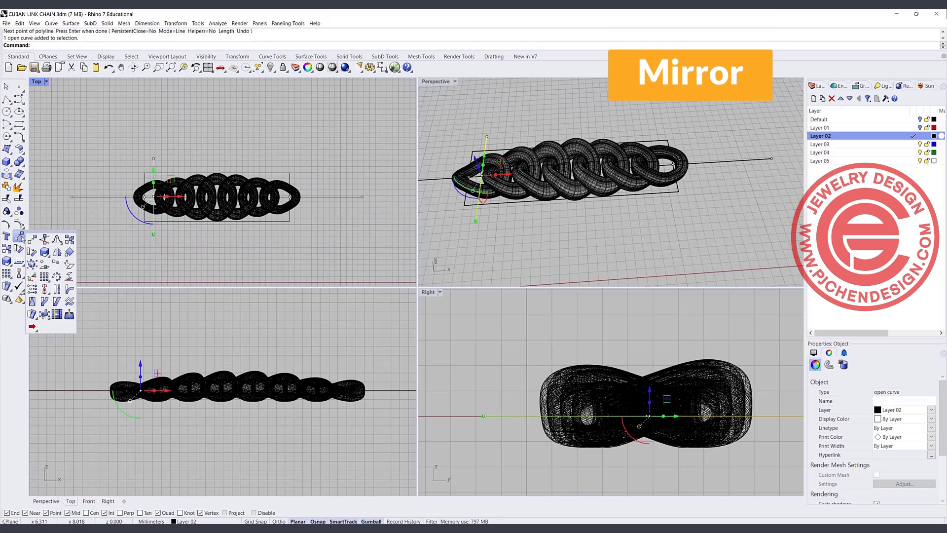
click(57, 252)
click(226, 257)
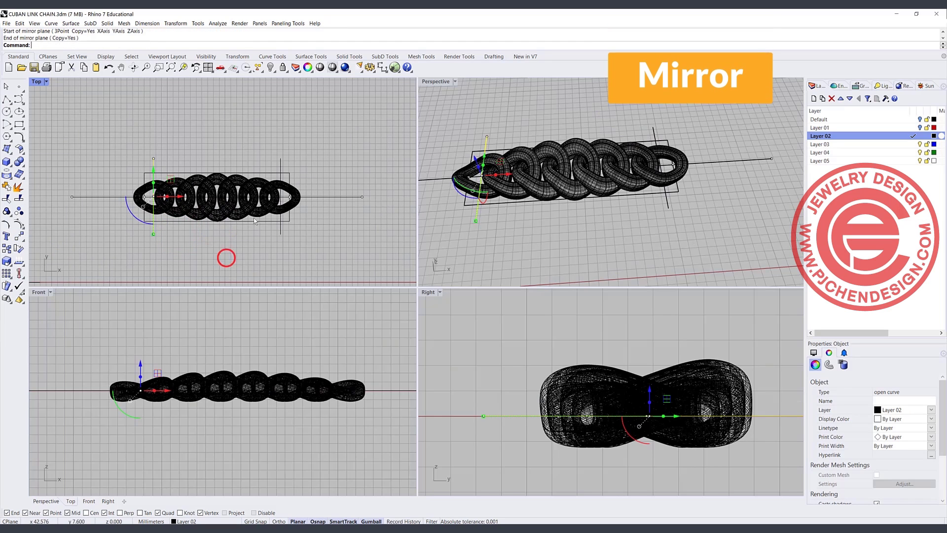
shift+click(280, 159)
Trim off the chain's left and right end loops with the two cutting lines
click(6, 199)
click(149, 187)
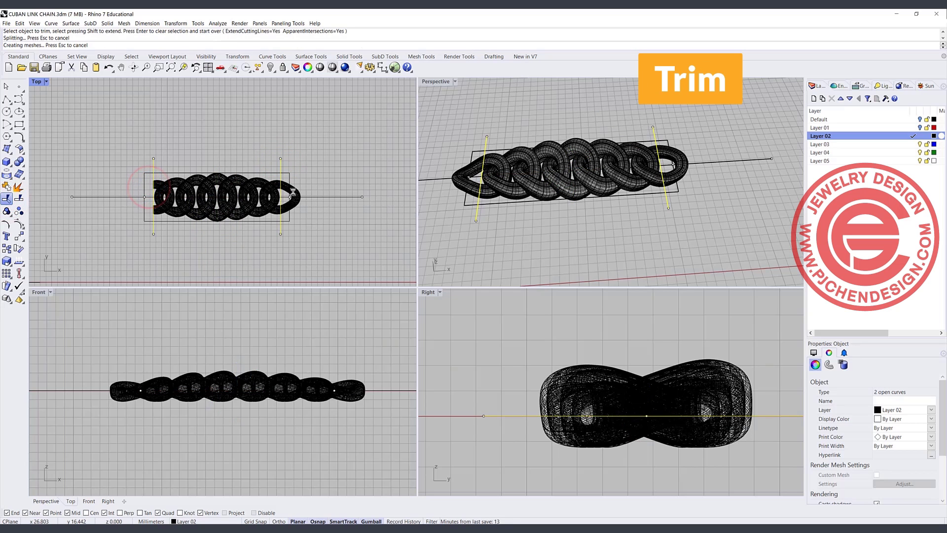
click(295, 193)
right_click(312, 227)
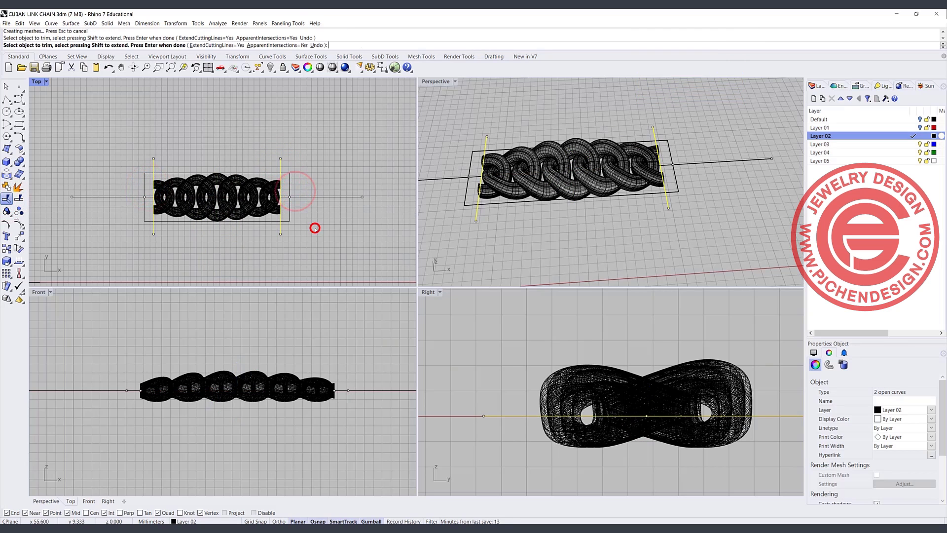
key(Escape)
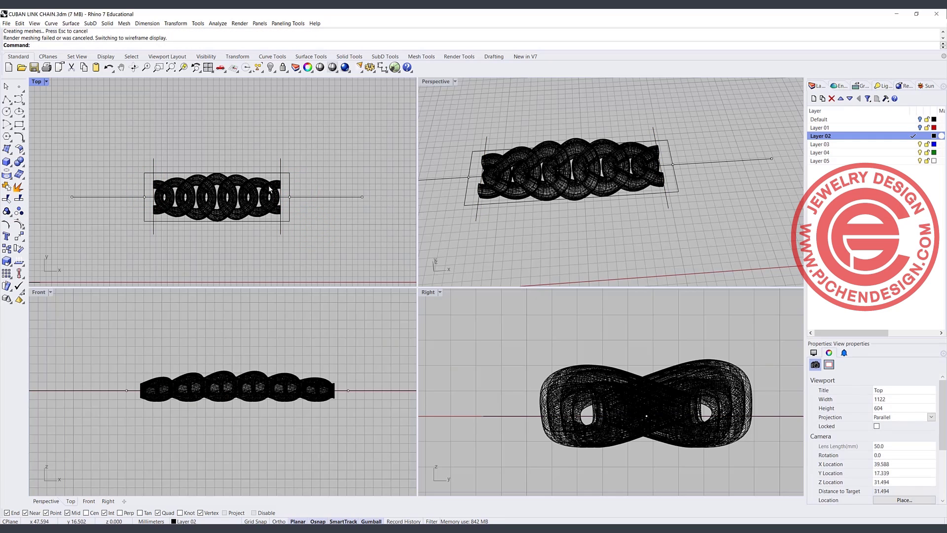
Cap the trimmed chain's open ends with 4 caps and check it is one closed solid
click(270, 188)
text(Cap)
key(Return)
click(319, 249)
scroll(586, 195, down, 3)
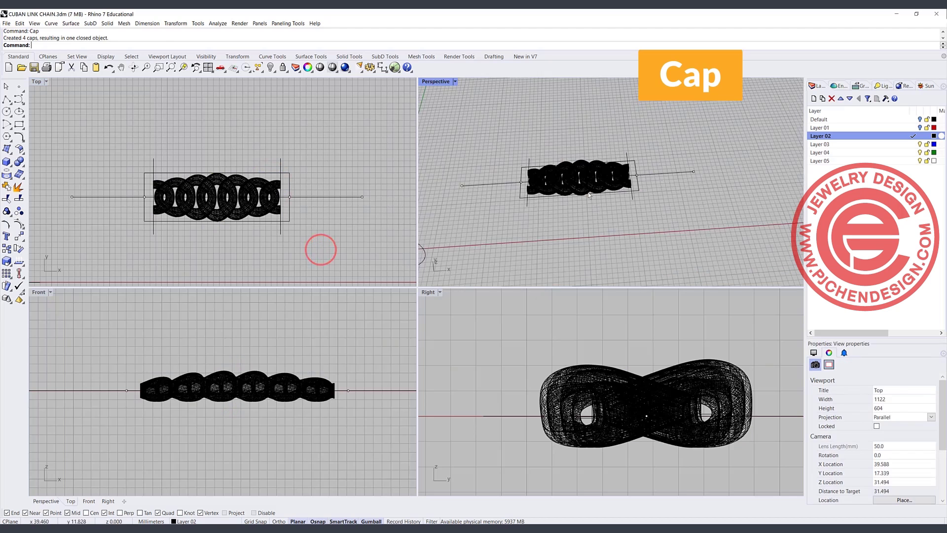
right_drag(586, 195, 563, 158)
scroll(559, 152, up, 5)
click(559, 152)
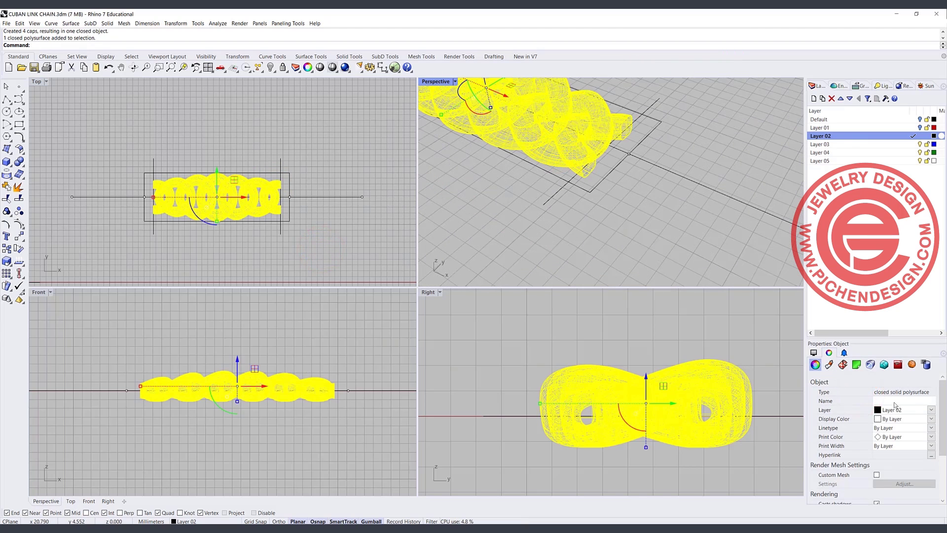
click(357, 236)
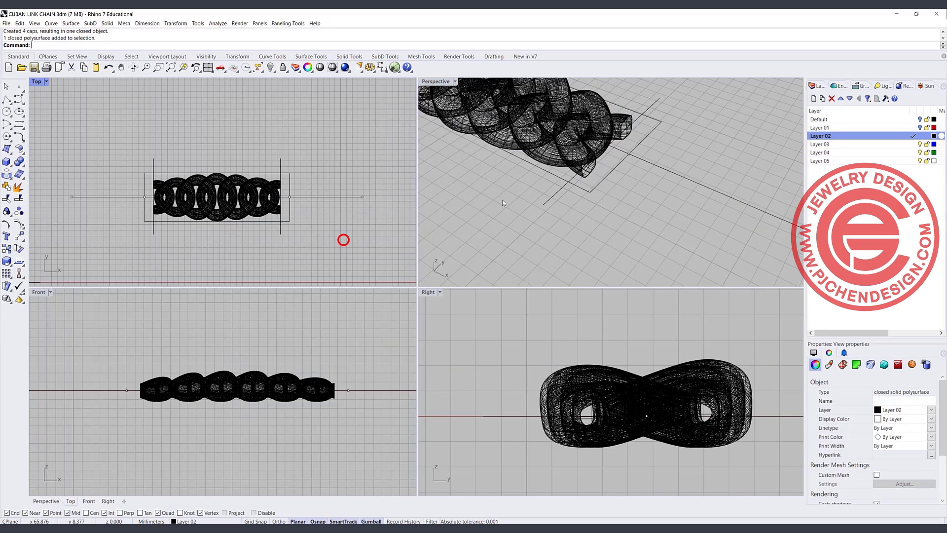
scroll(499, 211, down, 3)
scroll(498, 211, up, 3)
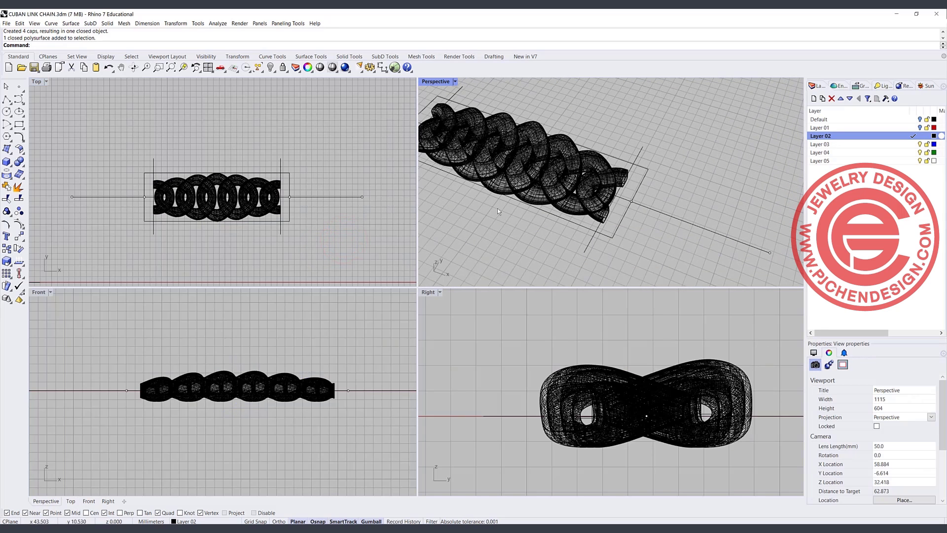
Select the chain in the Front view and drag it upward
click(256, 384)
drag(234, 364, 242, 350)
click(514, 236)
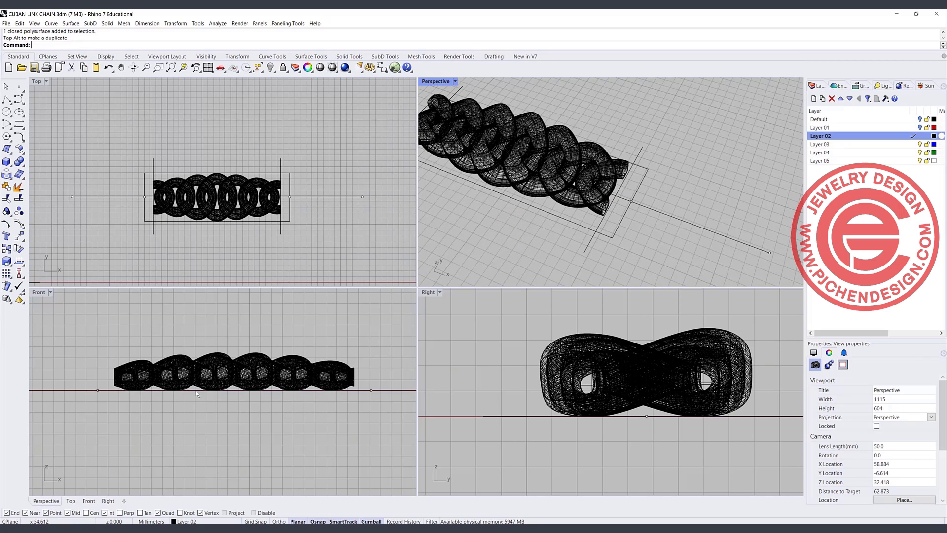
click(212, 362)
drag(235, 344, 235, 347)
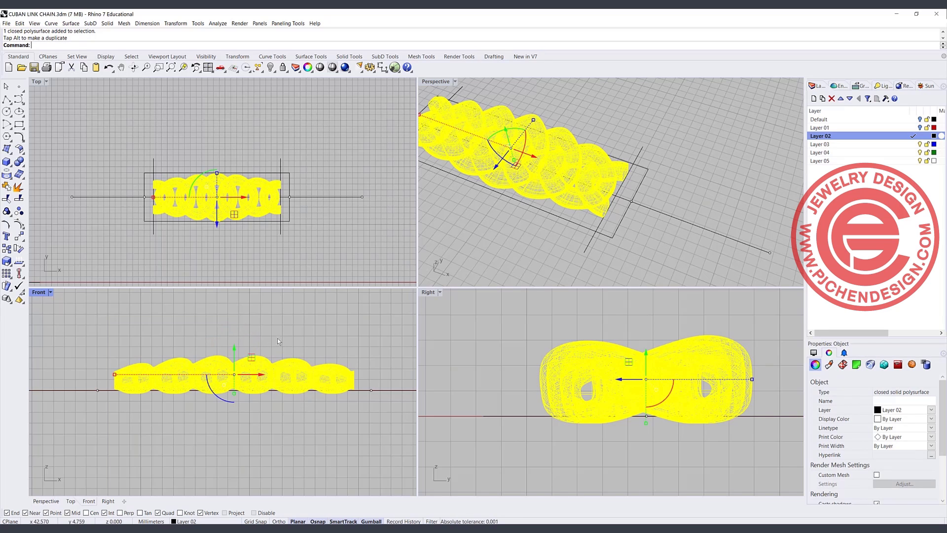
drag(238, 346, 236, 340)
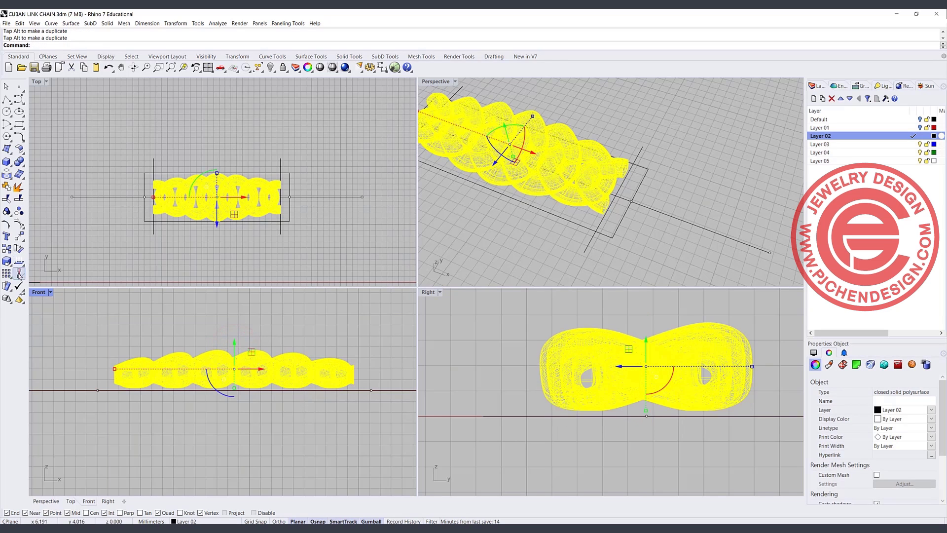
Align the chain's bottom to height 0 so it rests flat on the base line
click(19, 275)
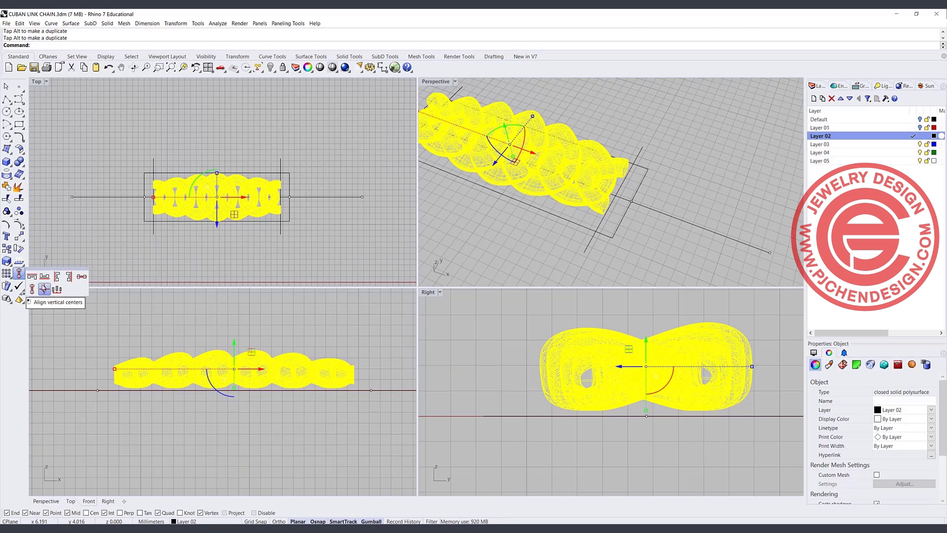
click(32, 289)
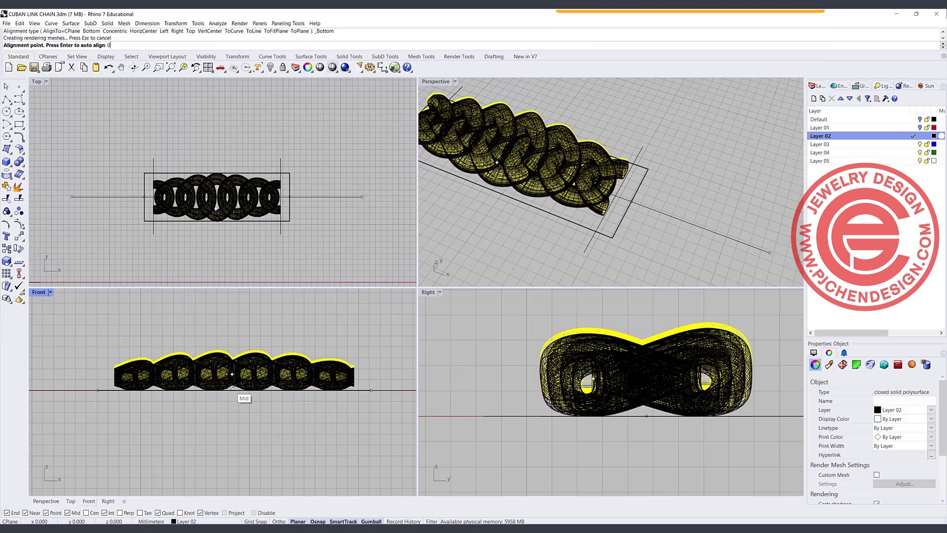
text(0)
key(Return)
click(262, 344)
mouse_move(568, 197)
right_down()
mouse_move(592, 200)
mouse_move(570, 200)
right_up()
click(288, 212)
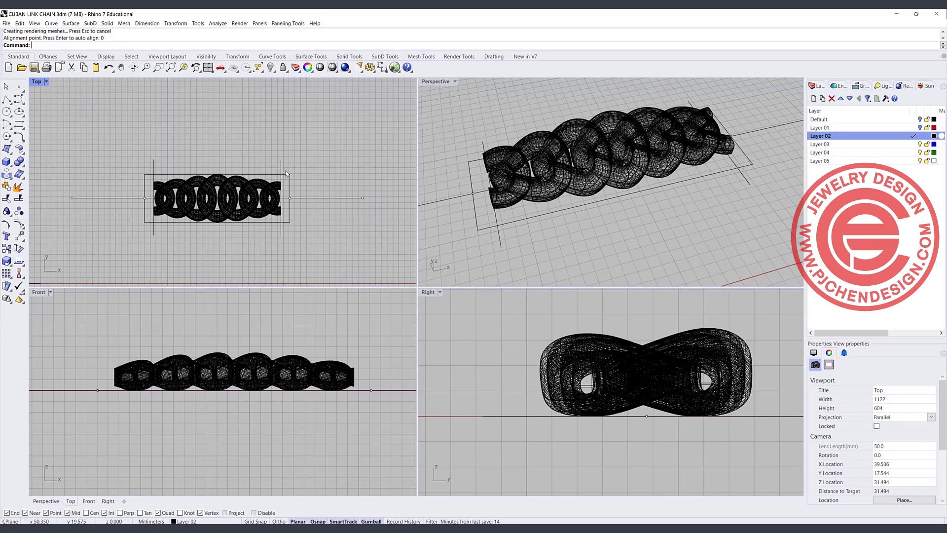
Move the 16 mm ring circle's seam to its bottom quadrant
scroll(244, 189, down, 4)
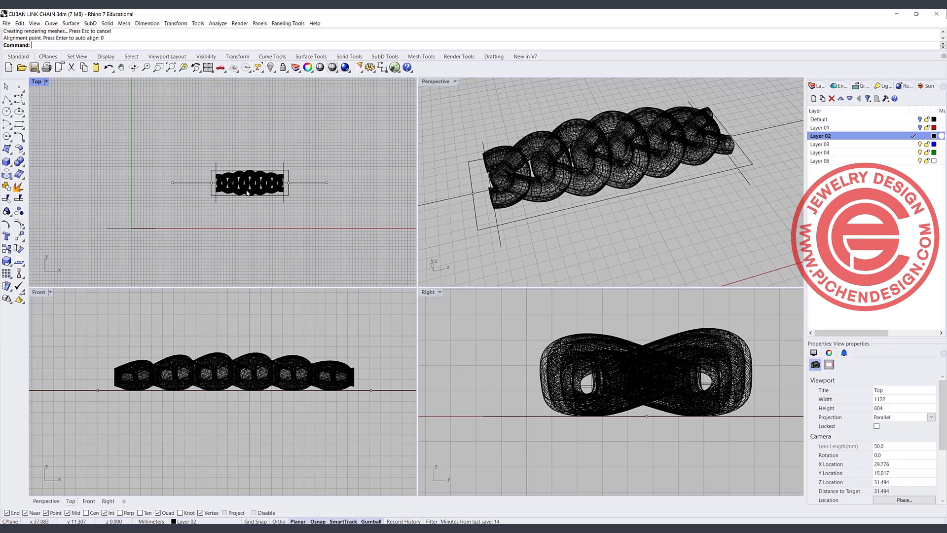
click(250, 199)
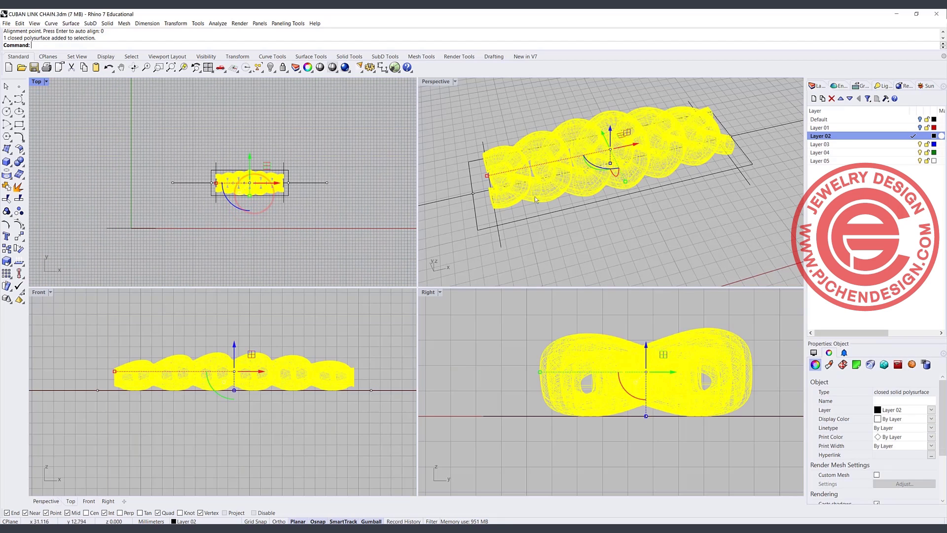
scroll(522, 221, down, 3)
right_drag(522, 220, 545, 228)
click(526, 191)
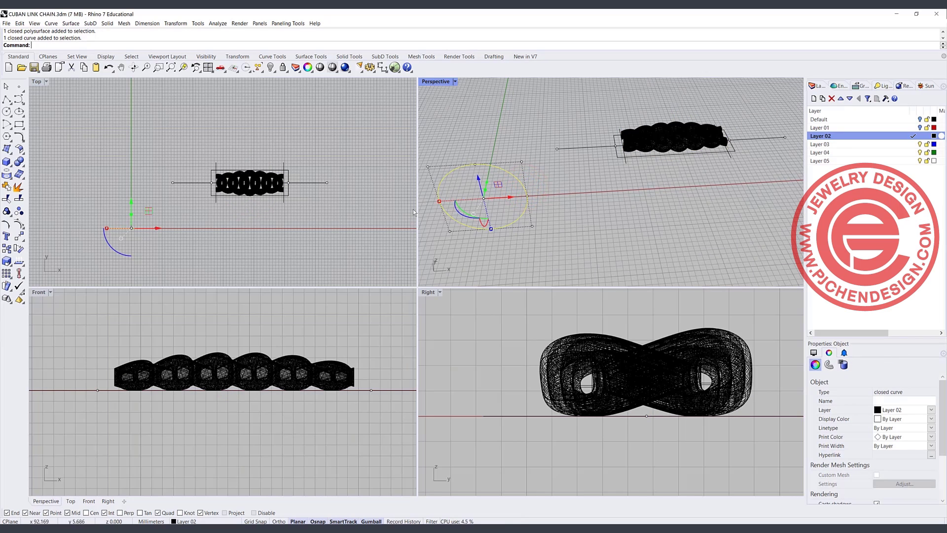
click(18, 138)
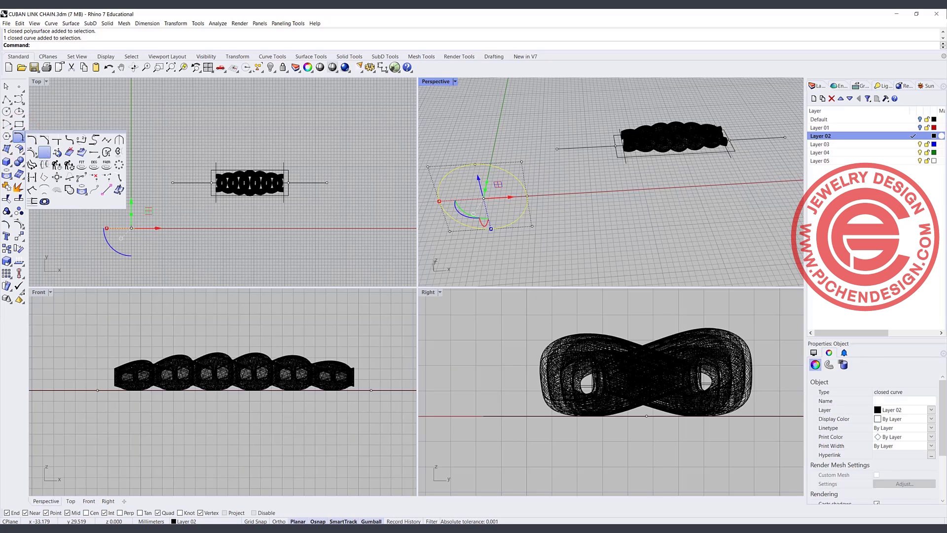
click(107, 153)
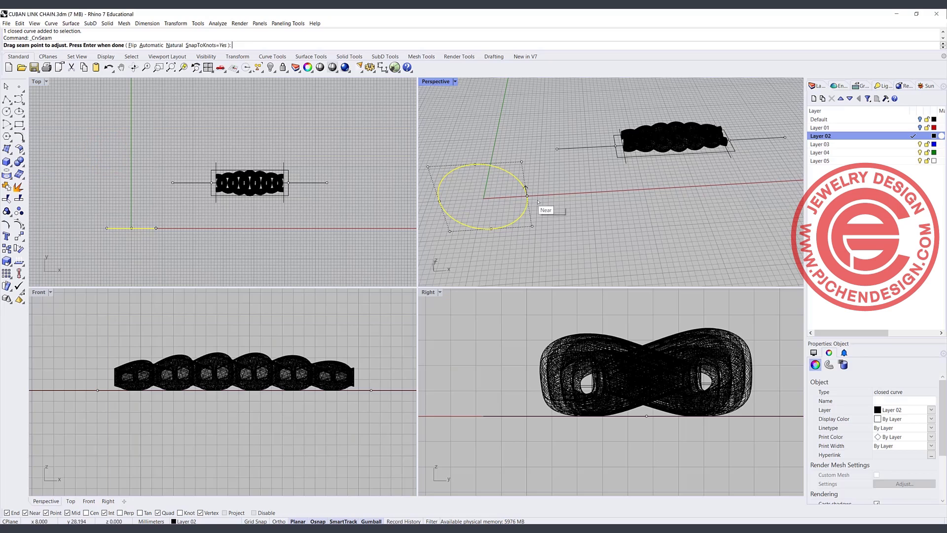
drag(528, 196, 492, 229)
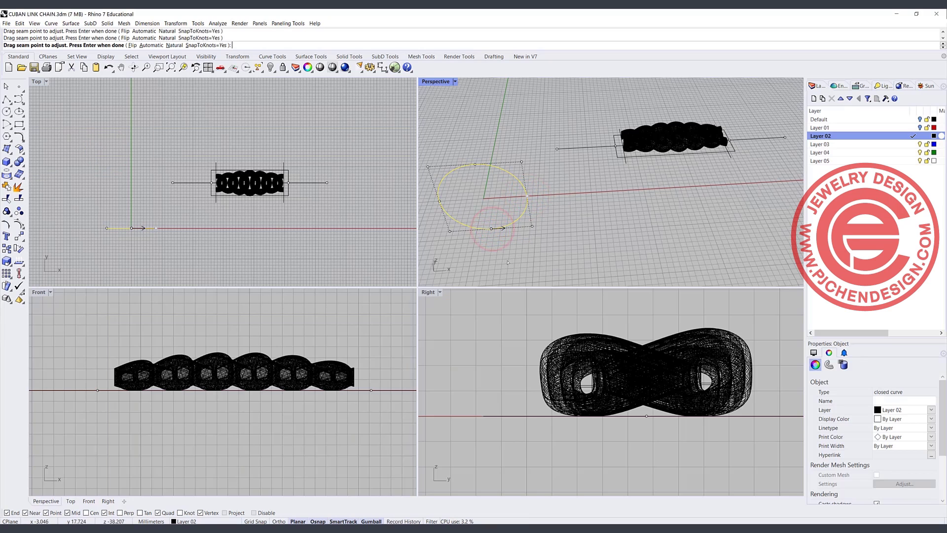
key(Return)
Maximize the Perspective view and check the circle and chain selections
click(529, 252)
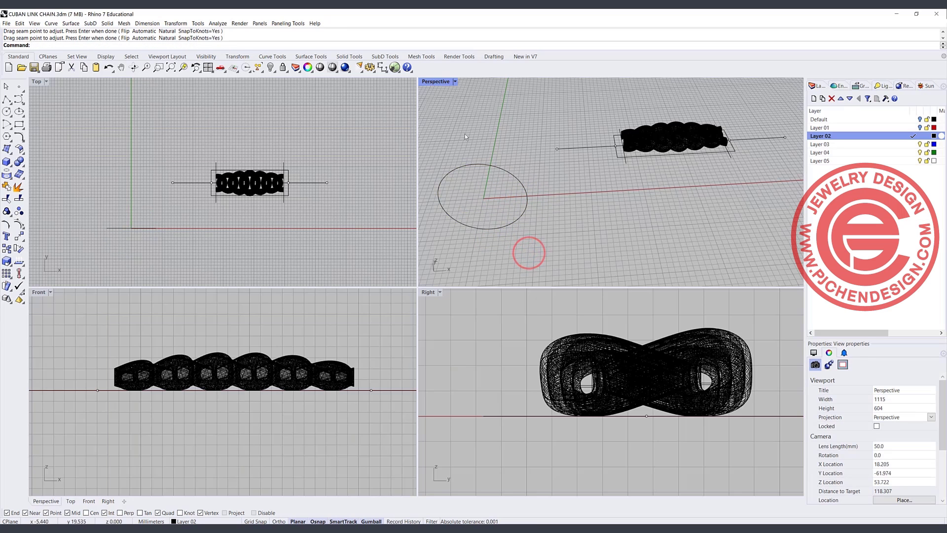
double_click(438, 84)
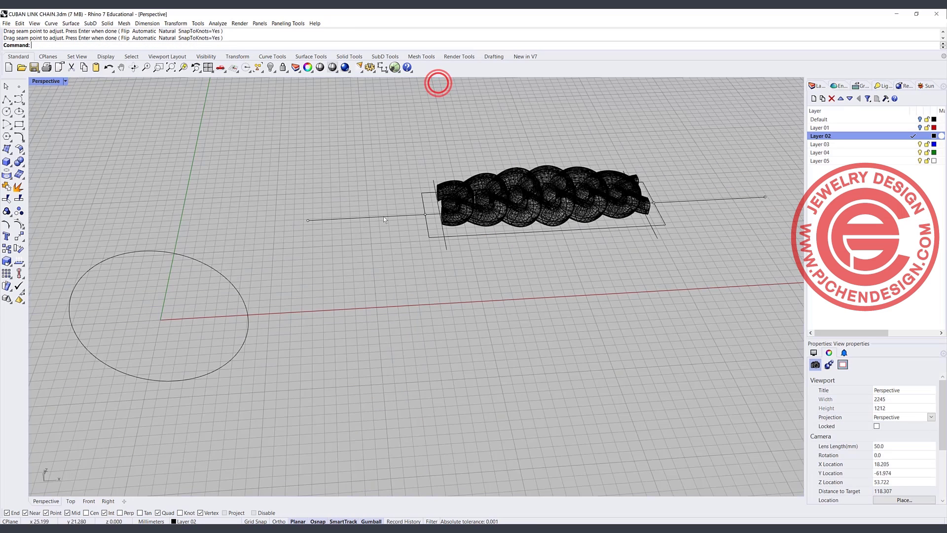
click(240, 292)
click(322, 269)
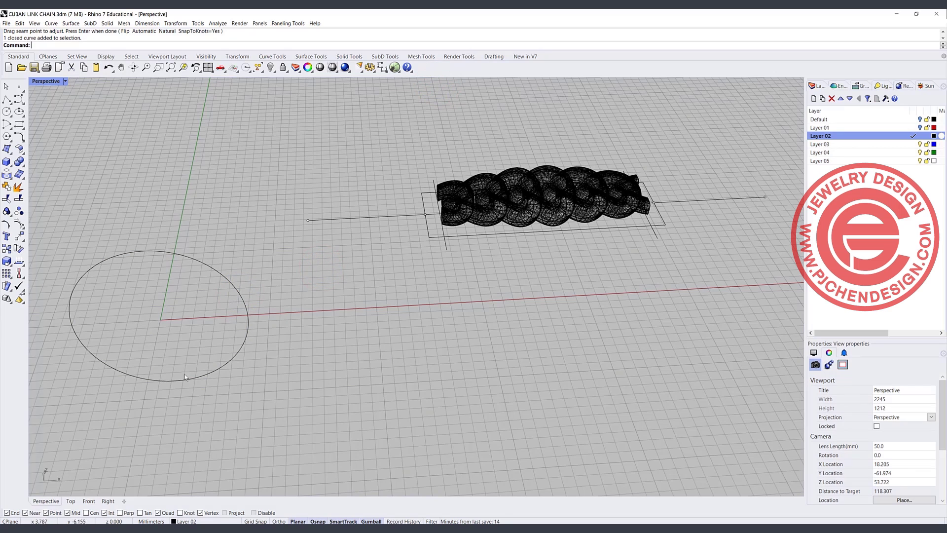
click(537, 217)
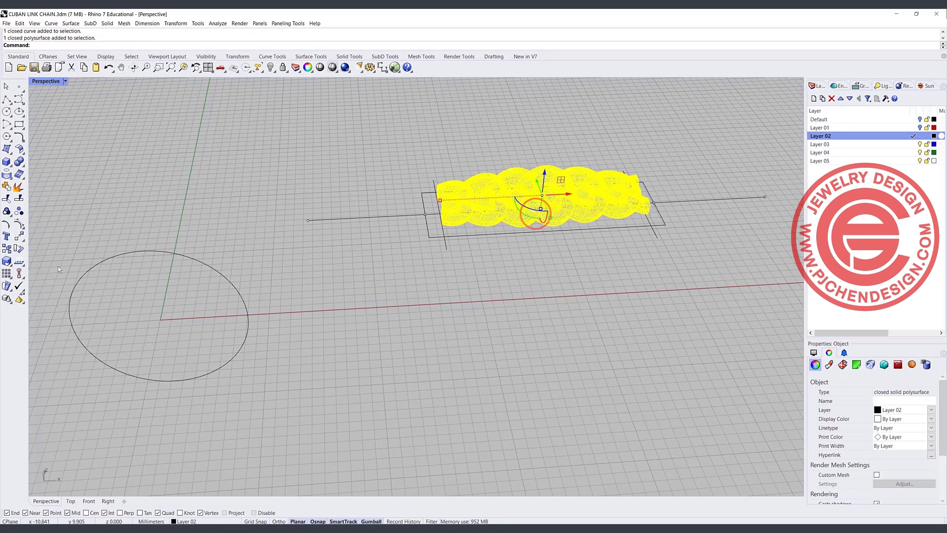
click(420, 256)
right_drag(421, 256, 381, 266)
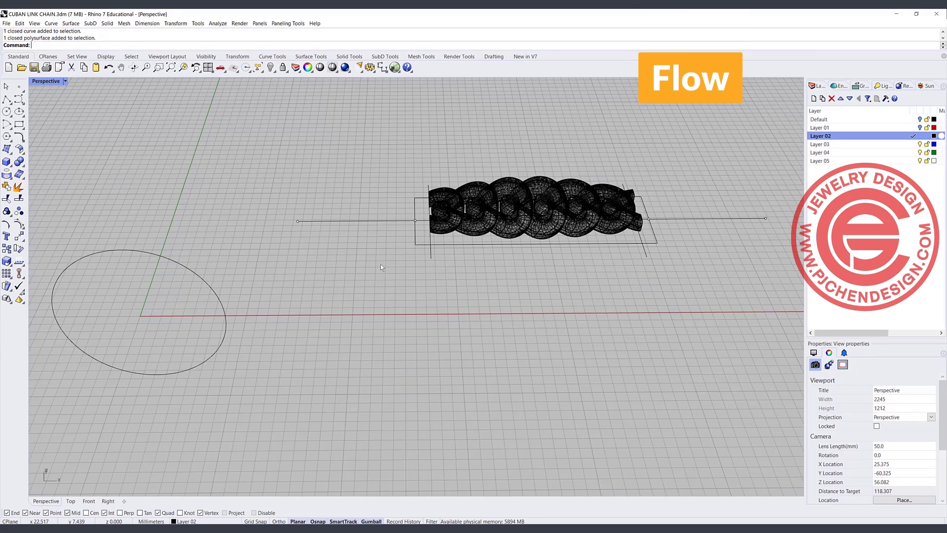
Flow the chain from the straight base line onto the 16 mm circle
text(Flow)
key(Return)
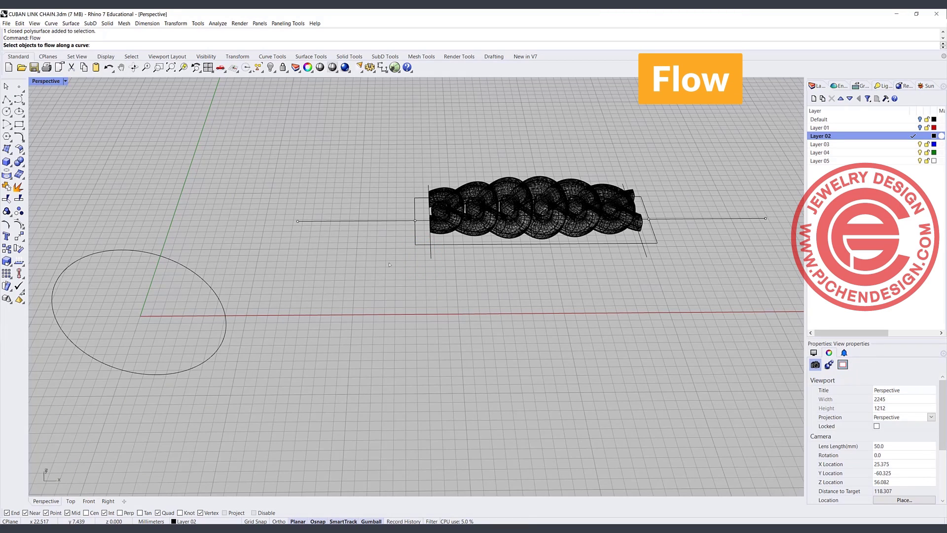
click(447, 188)
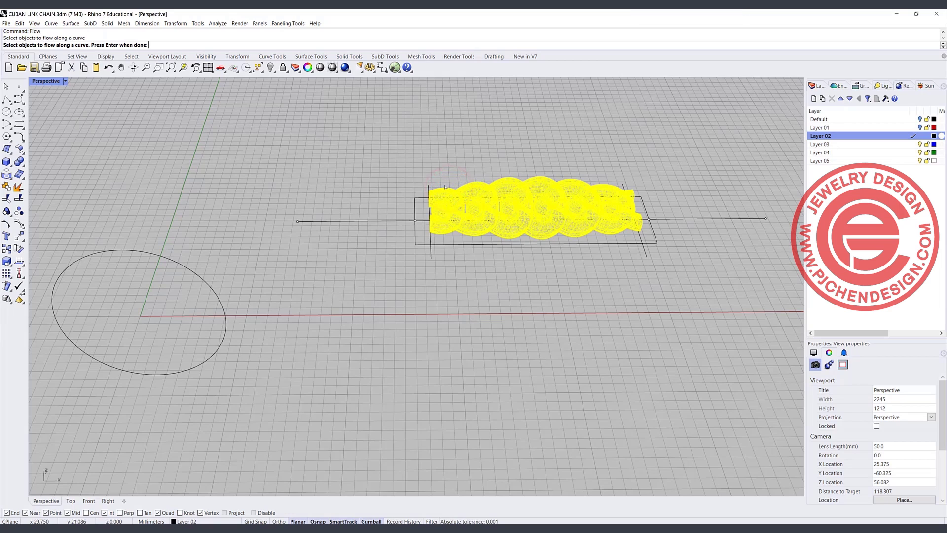
key(Return)
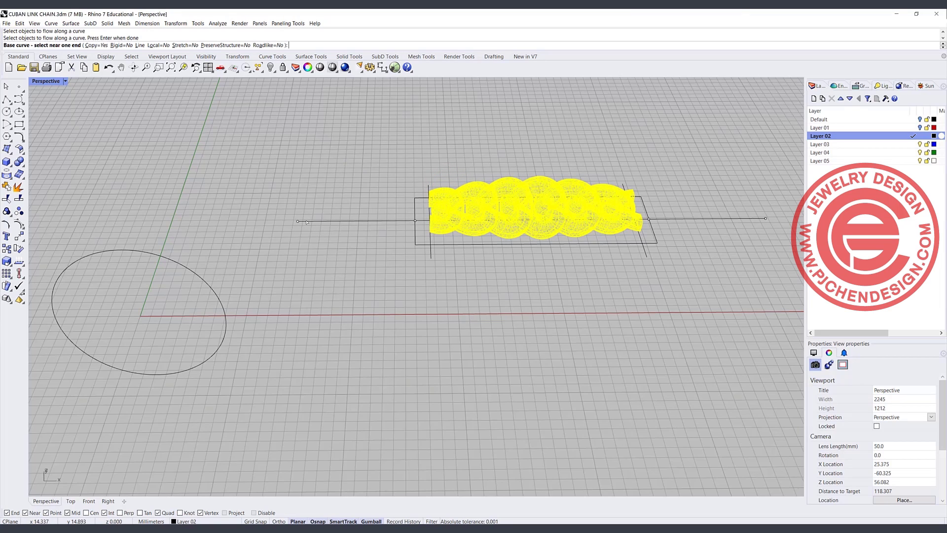
click(306, 221)
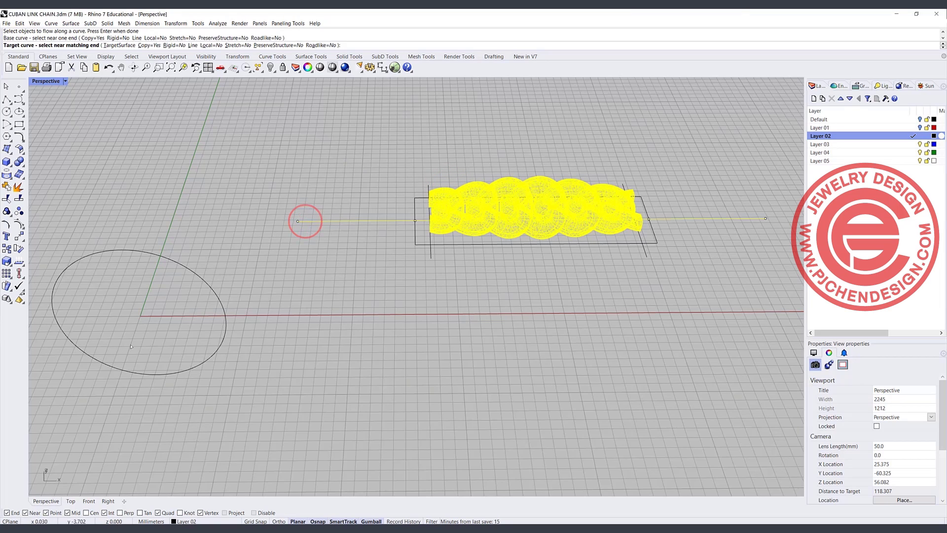
click(117, 369)
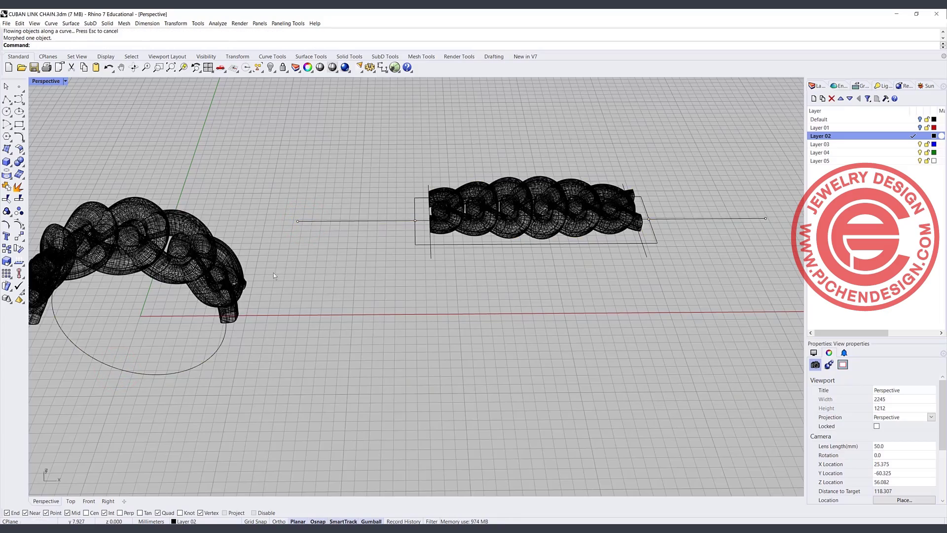
right_drag(270, 277, 315, 245)
Switch the Perspective view to Rendered and orbit to see the ring upright
click(65, 81)
click(53, 133)
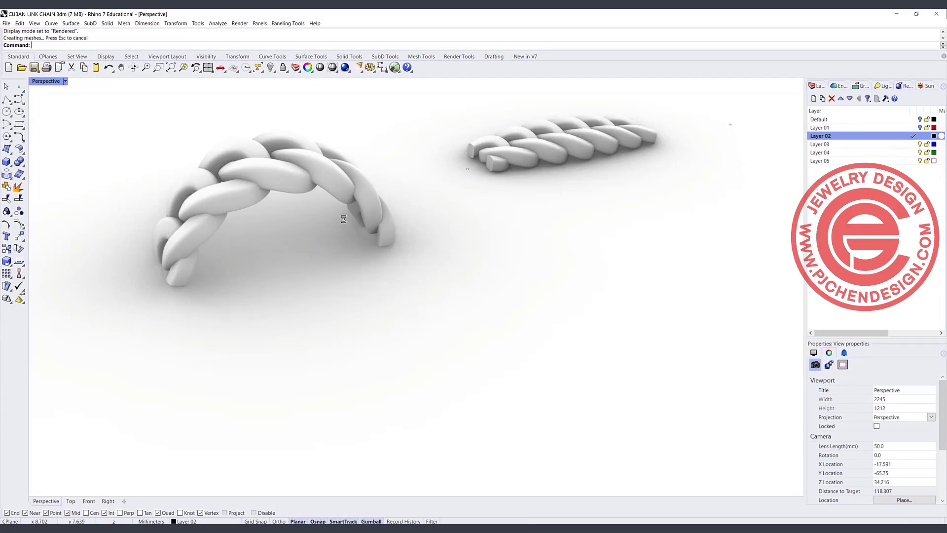
right_drag(344, 219, 318, 259)
Restore the four-viewport layout and set the Perspective view to Ghosted display
double_click(64, 81)
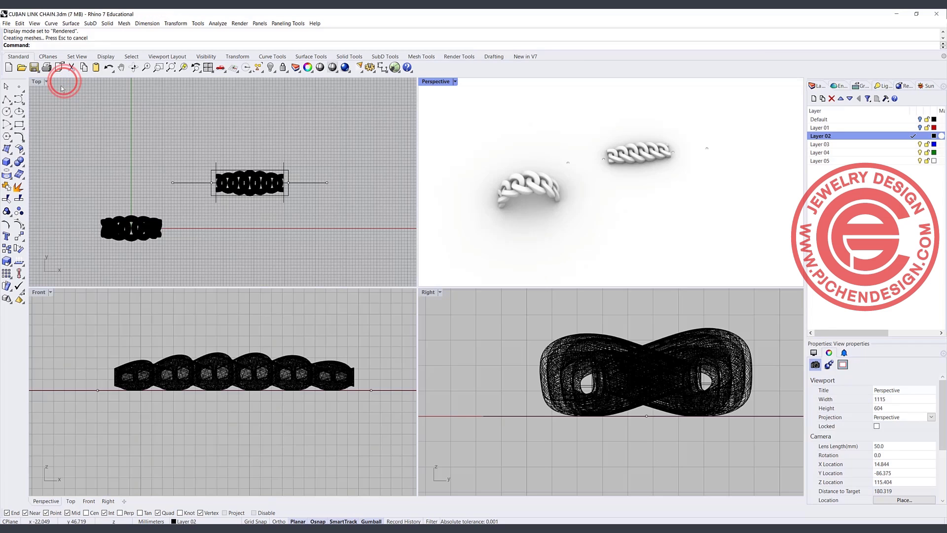
scroll(529, 346, down, 3)
right_drag(513, 237, 469, 148)
click(455, 82)
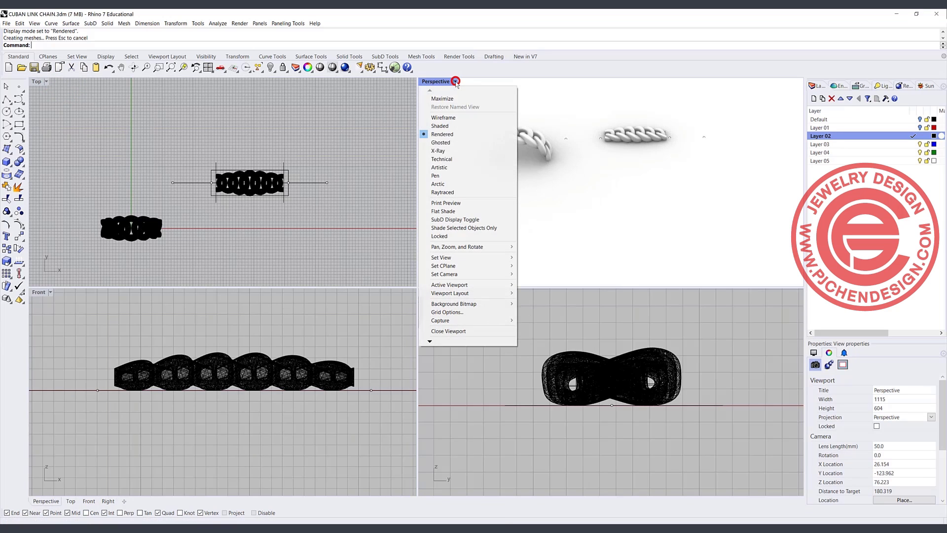
click(436, 143)
scroll(503, 390, down, 5)
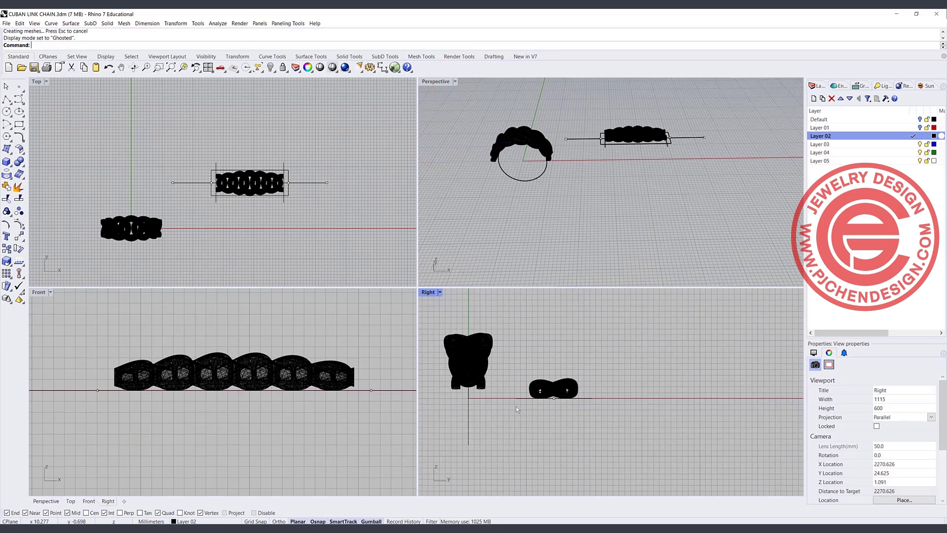
scroll(511, 414, up, 4)
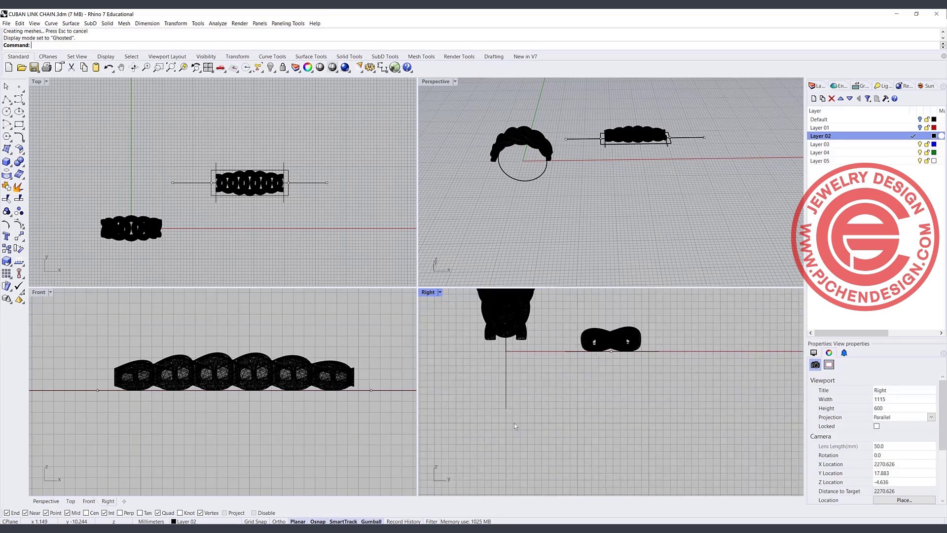
Draw a small rounded rectangle in the Right view starting at the line's end
click(18, 124)
click(82, 128)
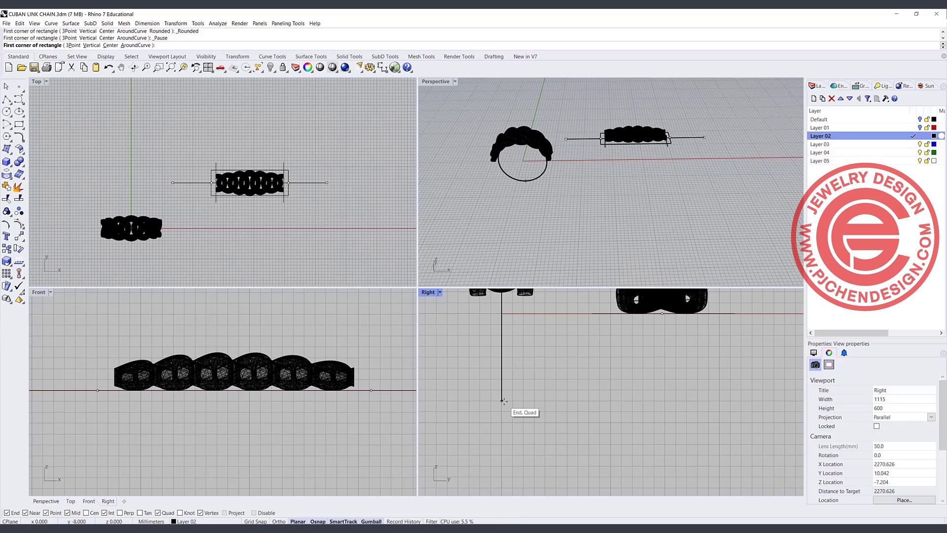
click(503, 401)
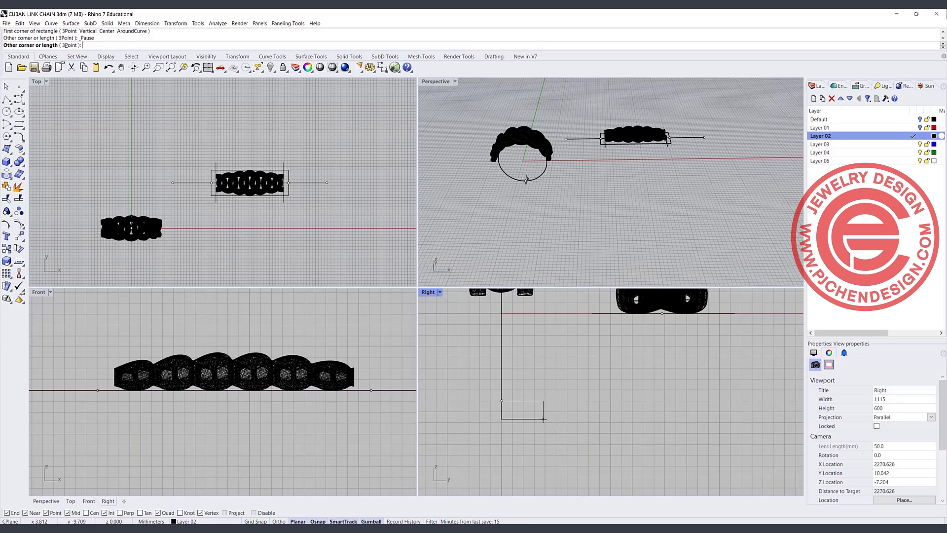
click(543, 418)
right_click(518, 398)
Move the rounded profile from its top midpoint to the chain's bottom
click(19, 236)
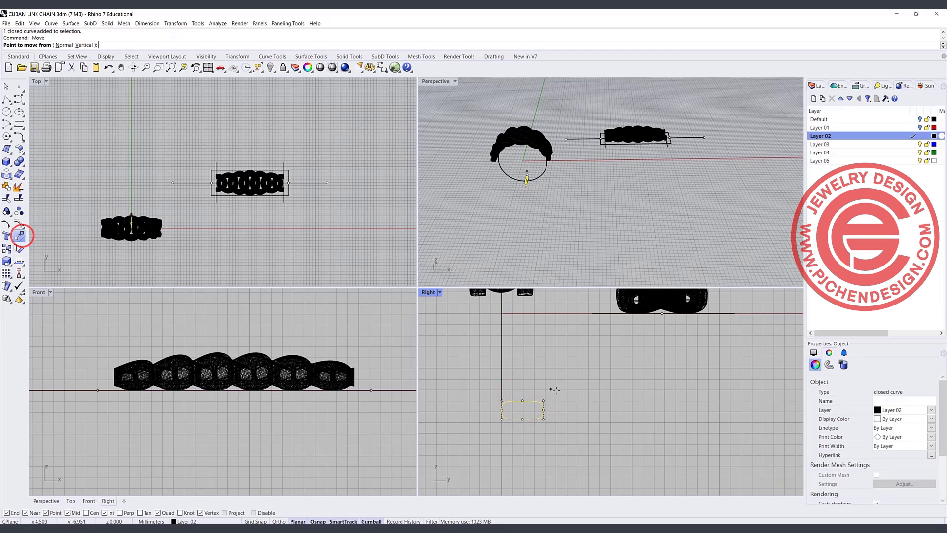
click(522, 400)
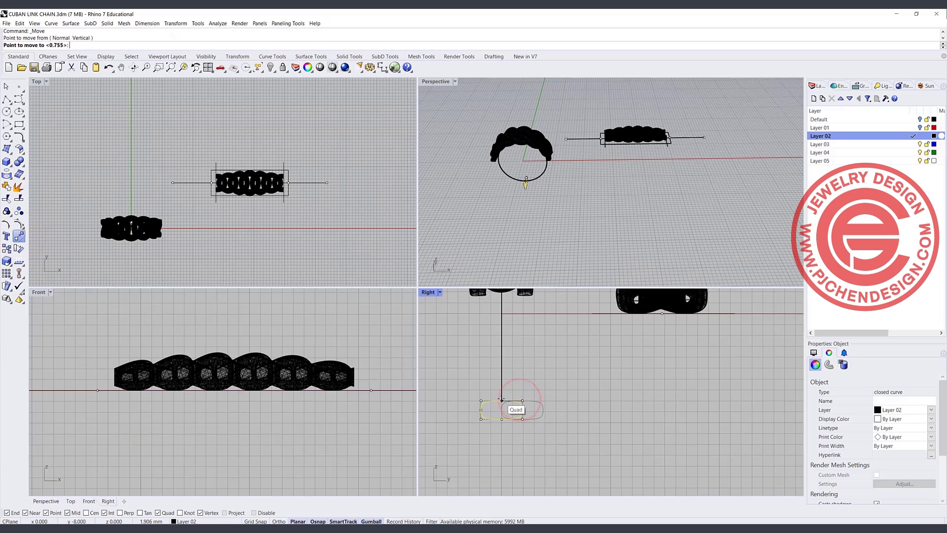
click(502, 397)
scroll(497, 333, up, 5)
scroll(497, 334, up, 2)
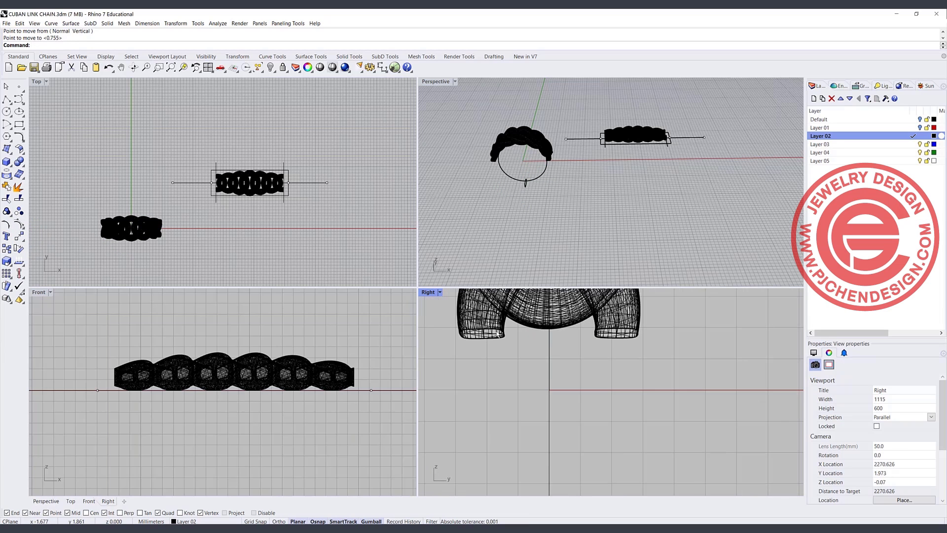
scroll(503, 328, down, 3)
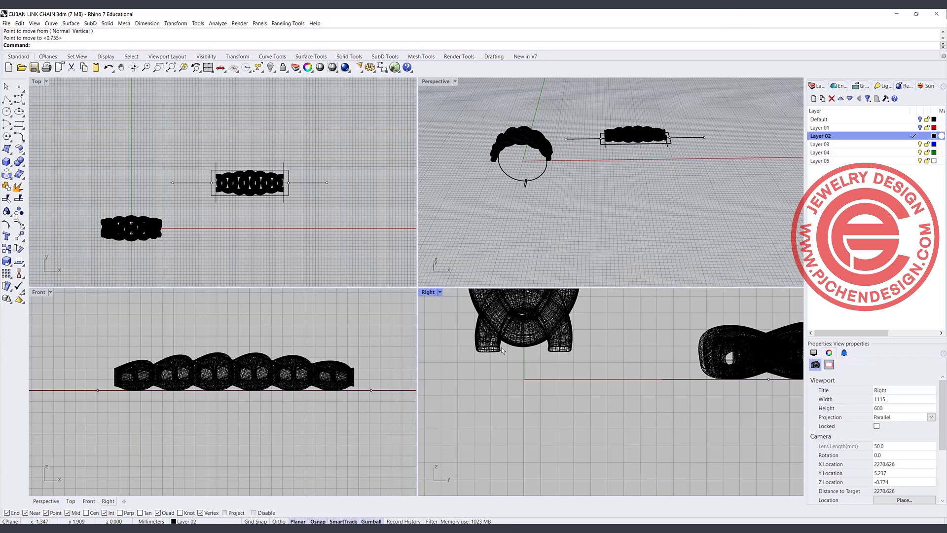
Duplicate the chain's foot edges with DupEdge and join them into closed outlines
text(DupEdge)
key(Return)
drag(442, 338, 623, 385)
scroll(530, 155, up, 6)
click(549, 172)
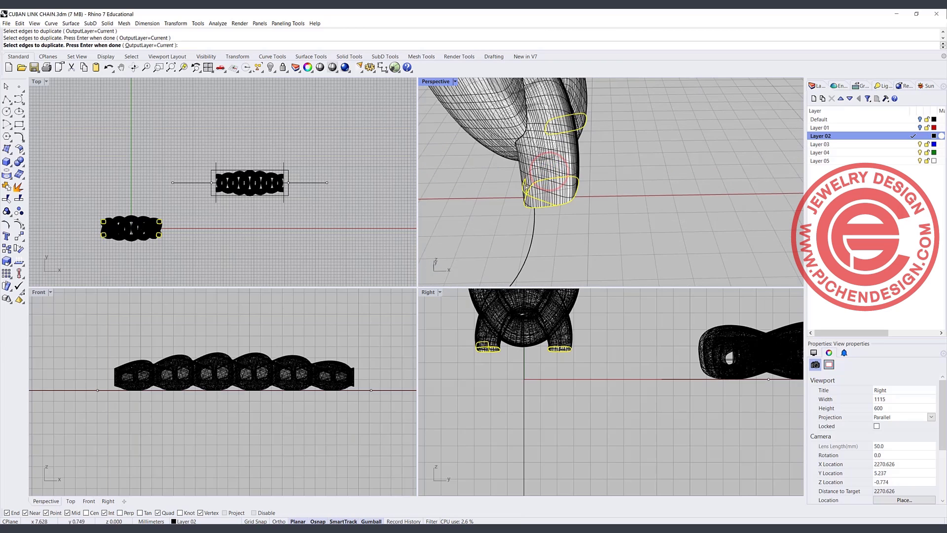
scroll(554, 213, down, 6)
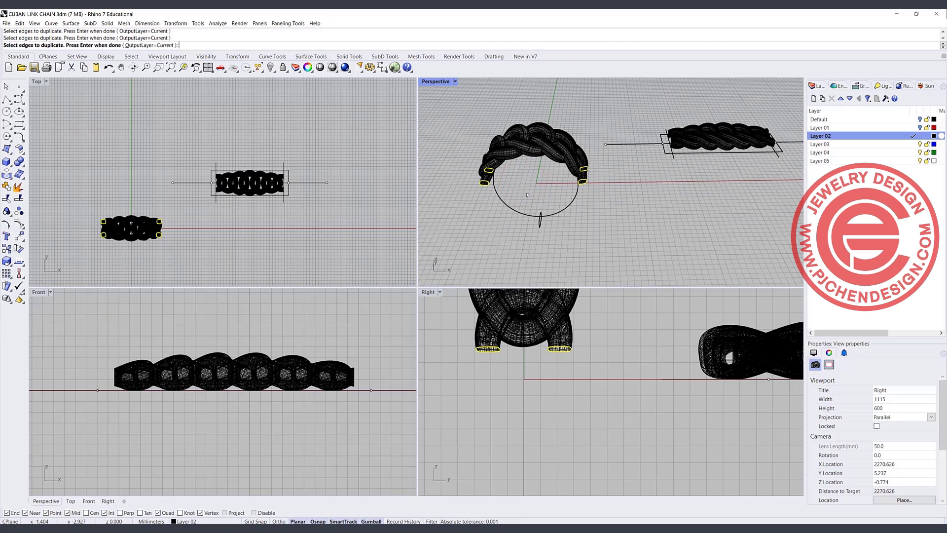
key(Return)
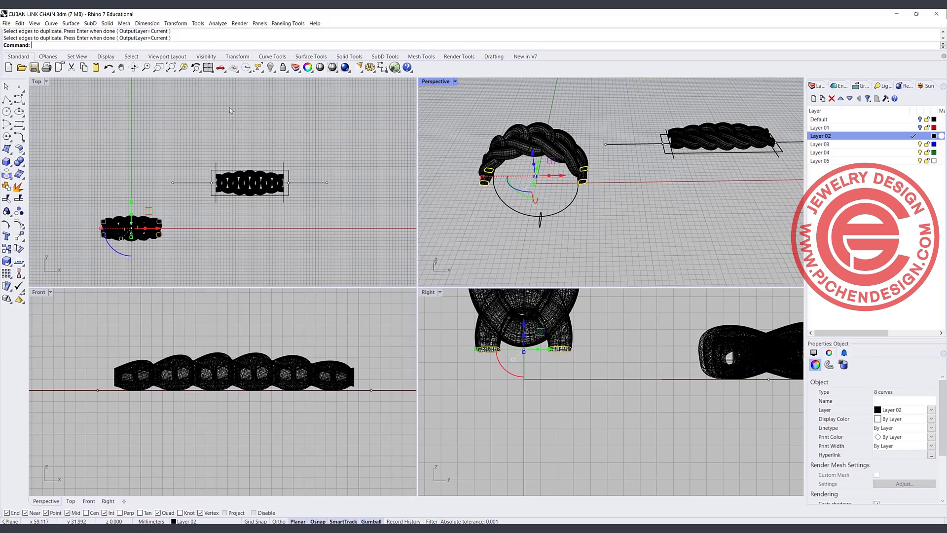
click(7, 187)
Hide the ring chain and orbit the maximized Perspective view around the outlines
click(632, 227)
click(558, 141)
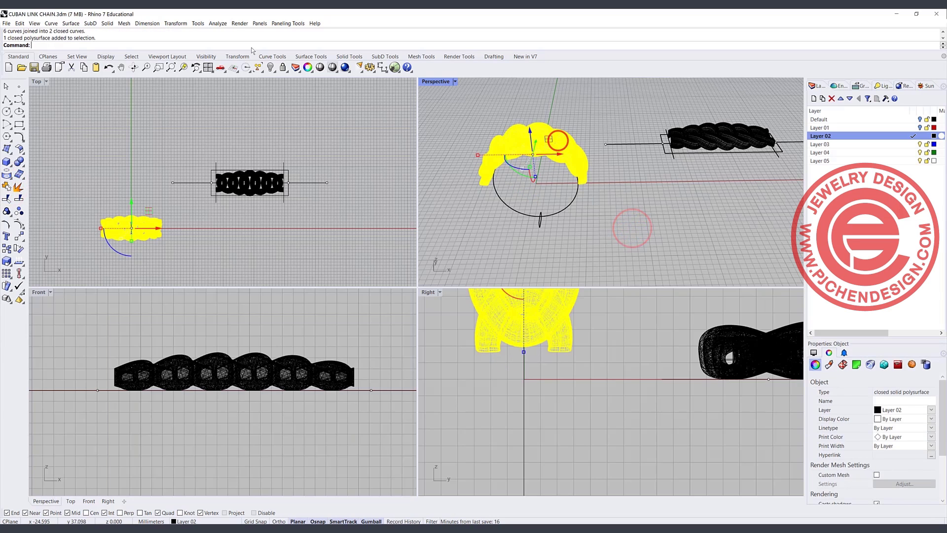
click(271, 68)
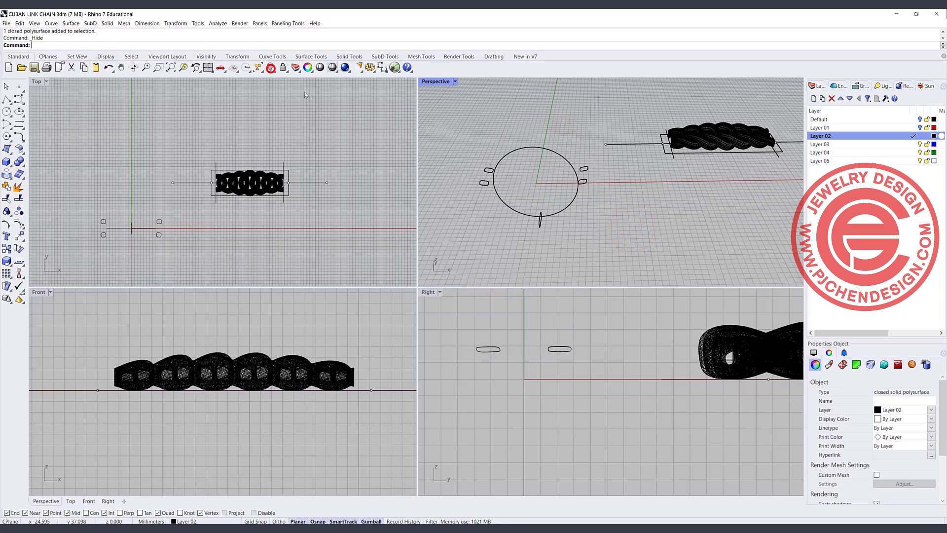
double_click(440, 84)
right_drag(375, 296, 400, 260)
scroll(247, 280, up, 3)
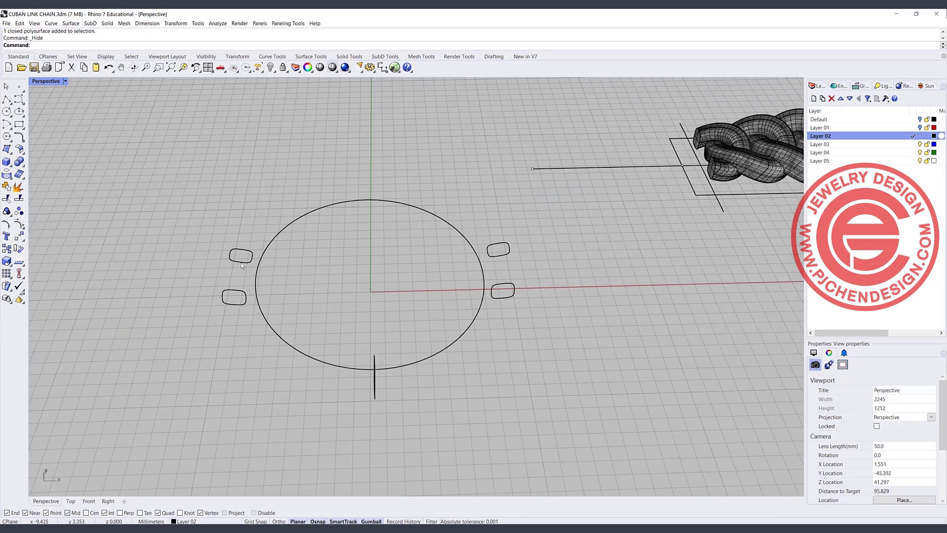
Draw two straight polylines bridging the right-side outline pair
right_drag(243, 256, 11, 103)
click(6, 99)
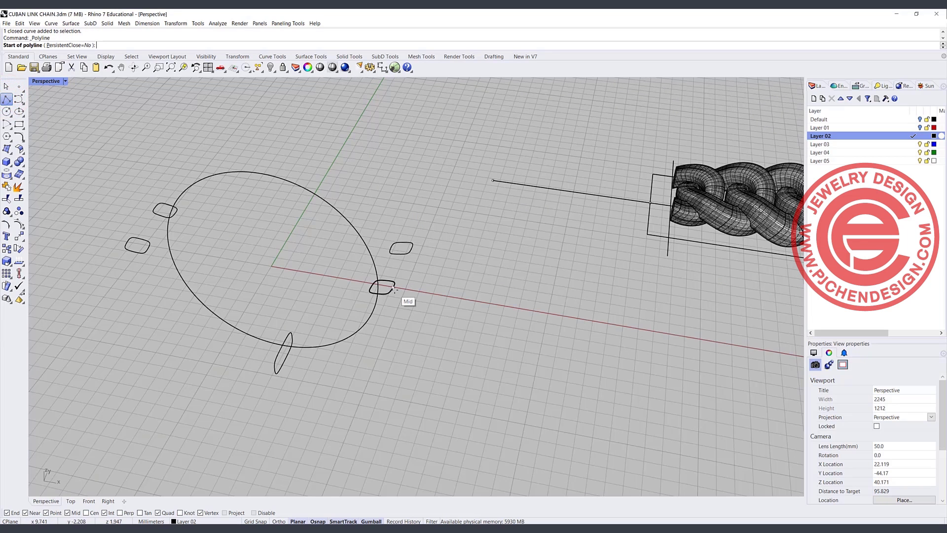
click(394, 288)
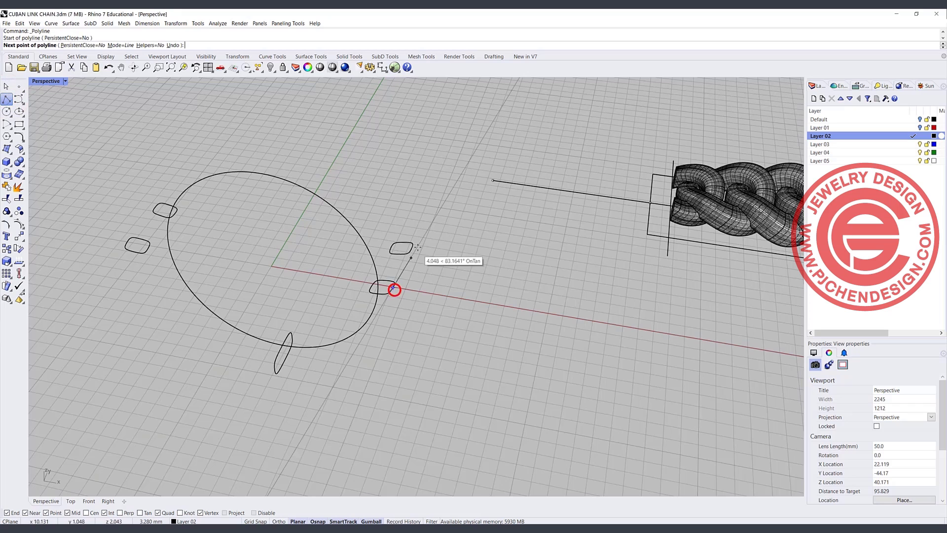
click(412, 248)
key(Return)
key(Return)
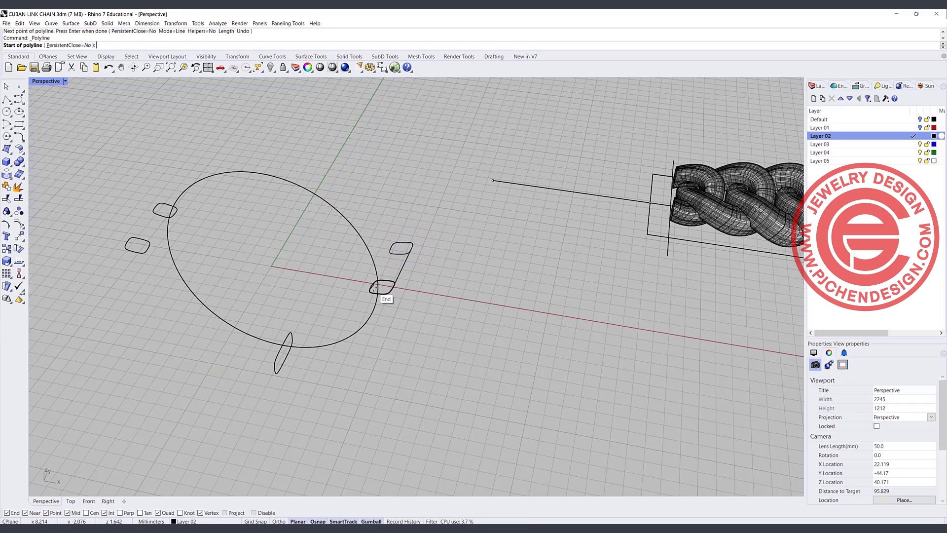
click(373, 286)
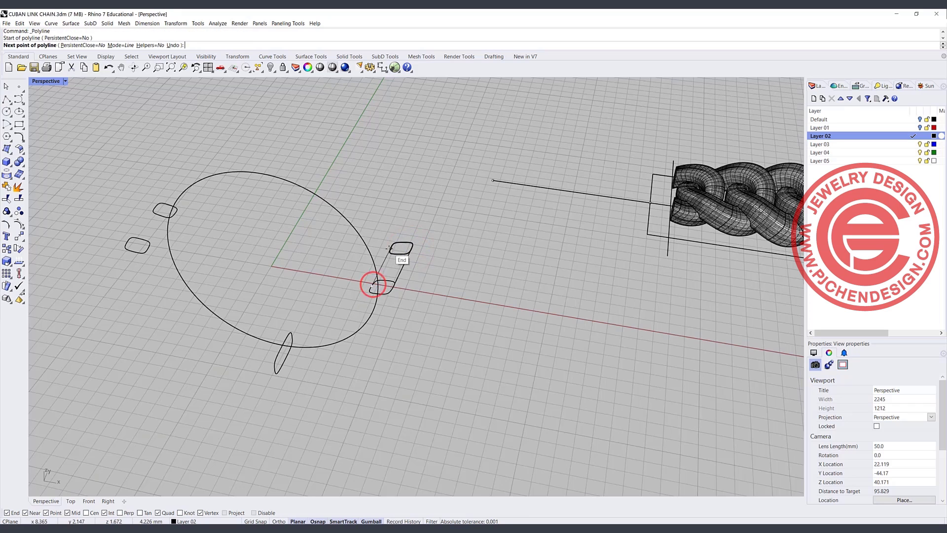
click(390, 247)
key(Return)
Draw two straight polylines bridging the left-side outline pair, then select the connecting lines
key(Return)
click(125, 241)
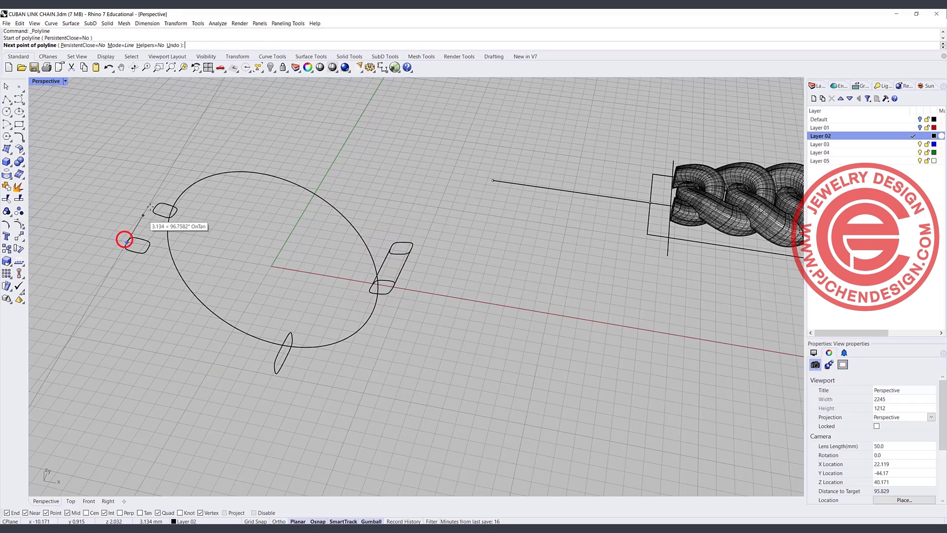
click(154, 204)
key(Return)
key(Return)
click(141, 246)
click(175, 214)
key(Return)
click(161, 233)
shift+click(153, 226)
shift+click(400, 269)
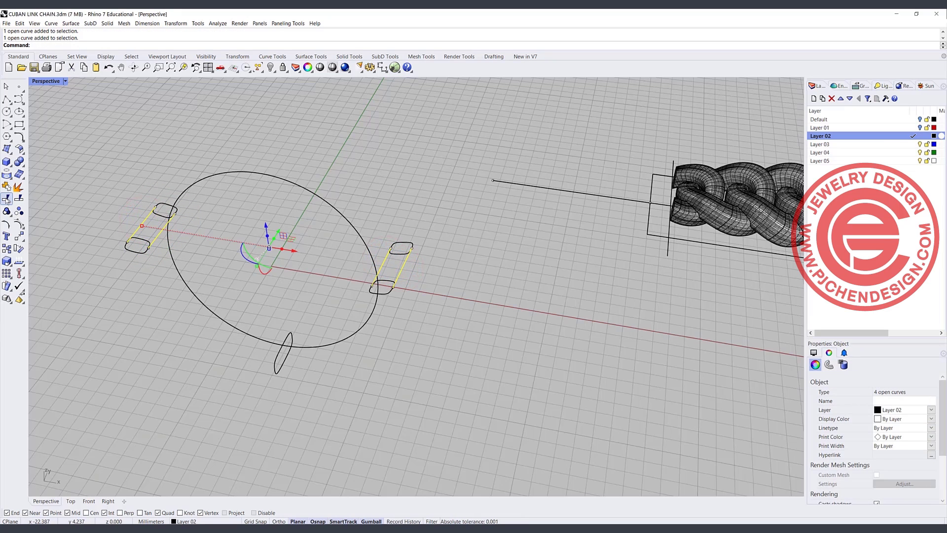
Trim away the inner outline segments on both sides using the connecting lines as cutters
click(7, 199)
click(397, 255)
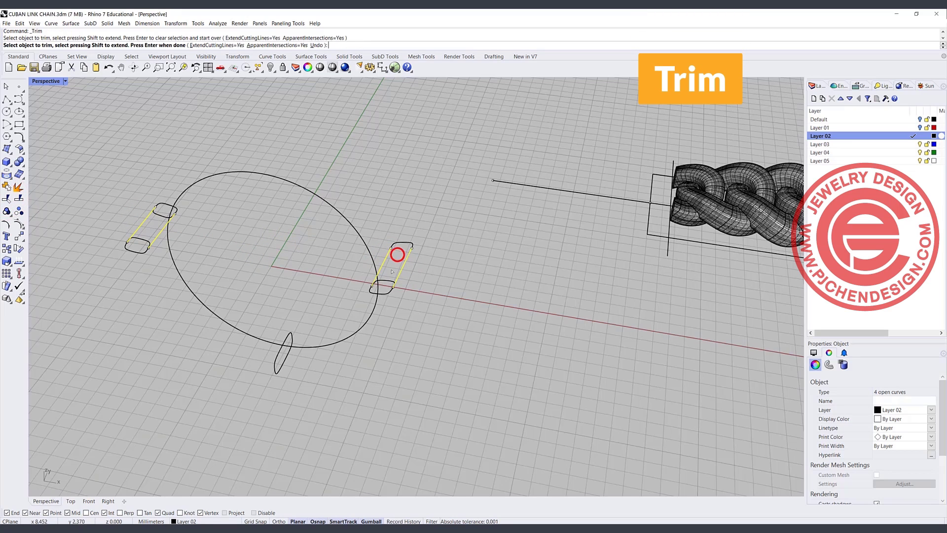
click(389, 282)
click(140, 236)
right_click(163, 218)
click(223, 231)
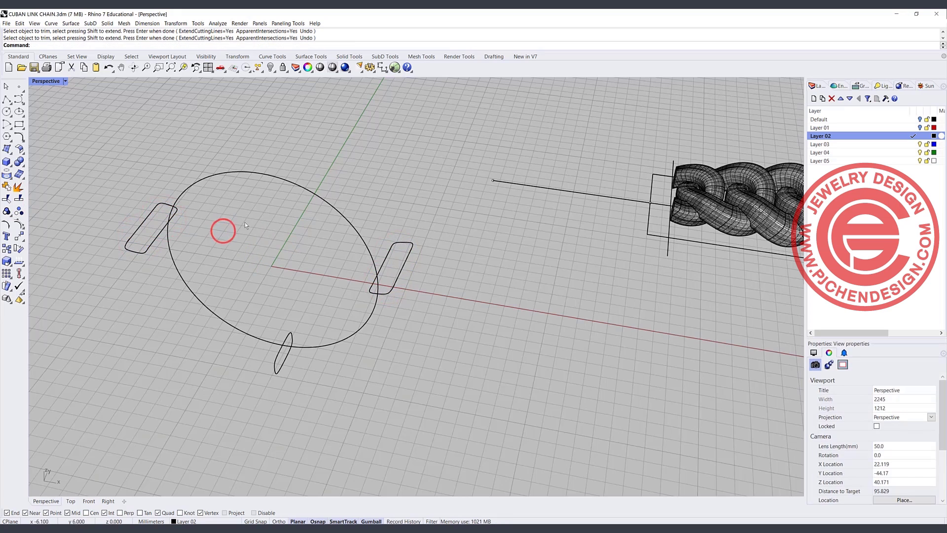
Join each side's trimmed pieces into one elongated rounded profile
drag(251, 232, 81, 130)
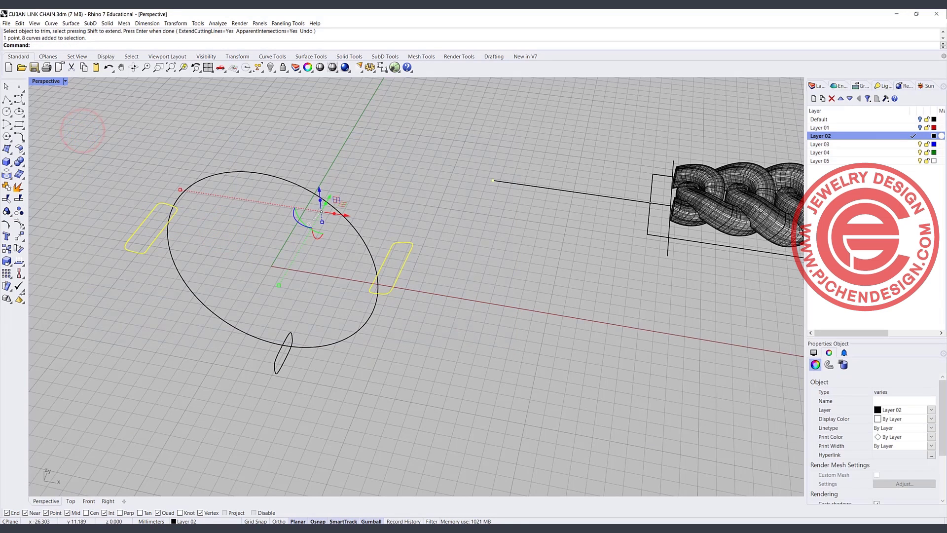
click(19, 186)
click(128, 148)
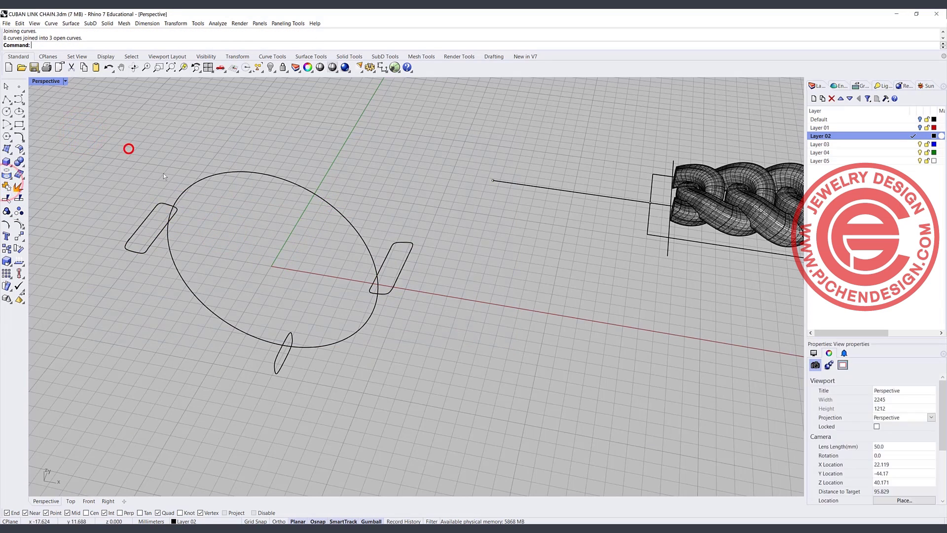
Try a Sweep 1 Rail along the circle with three profiles, cancel it, and undo a stray move
click(71, 23)
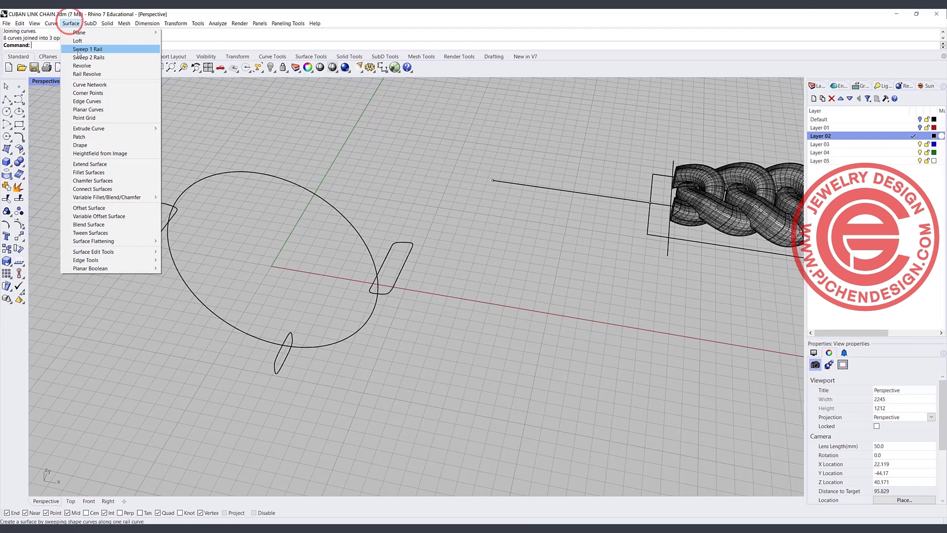
click(81, 51)
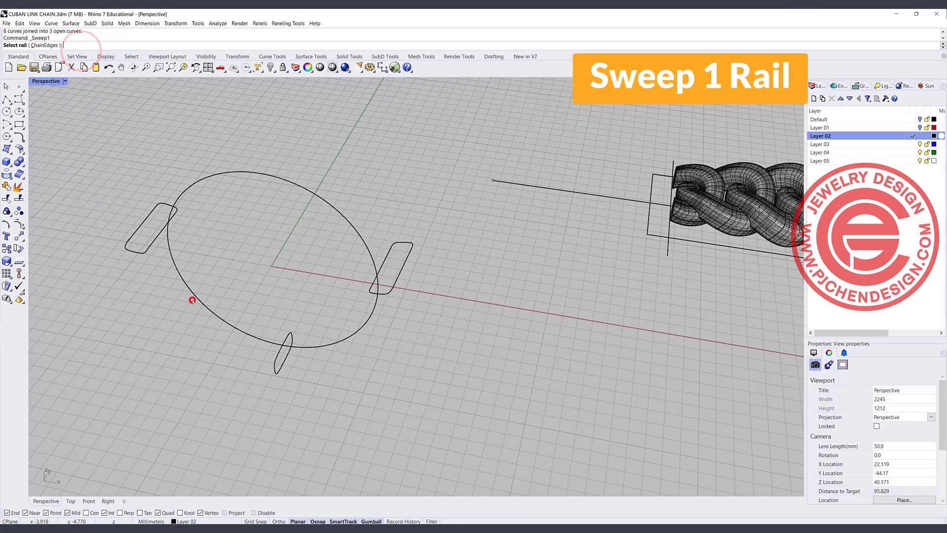
click(193, 297)
click(131, 251)
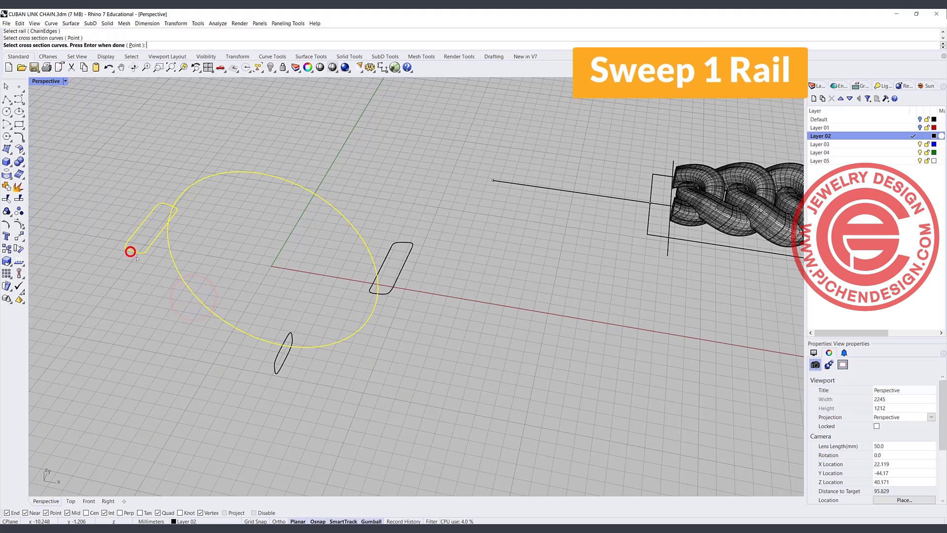
click(275, 373)
click(393, 291)
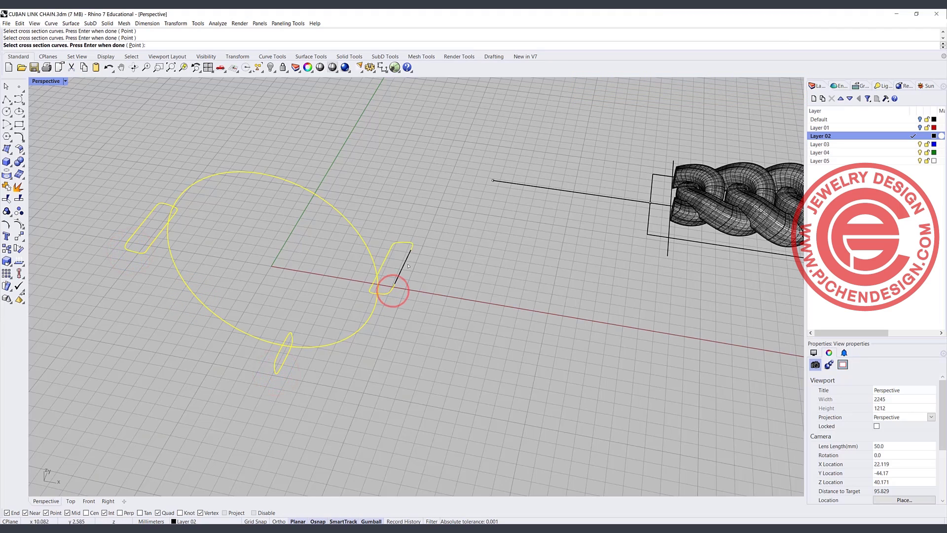
right_click(418, 265)
drag(290, 184, 413, 278)
key(ctrl+z)
click(341, 145)
Trim the stray stub off the right profile and rejoin its pieces into one curve
drag(328, 149, 459, 304)
click(7, 186)
click(462, 294)
click(398, 288)
scroll(410, 257, up, 10)
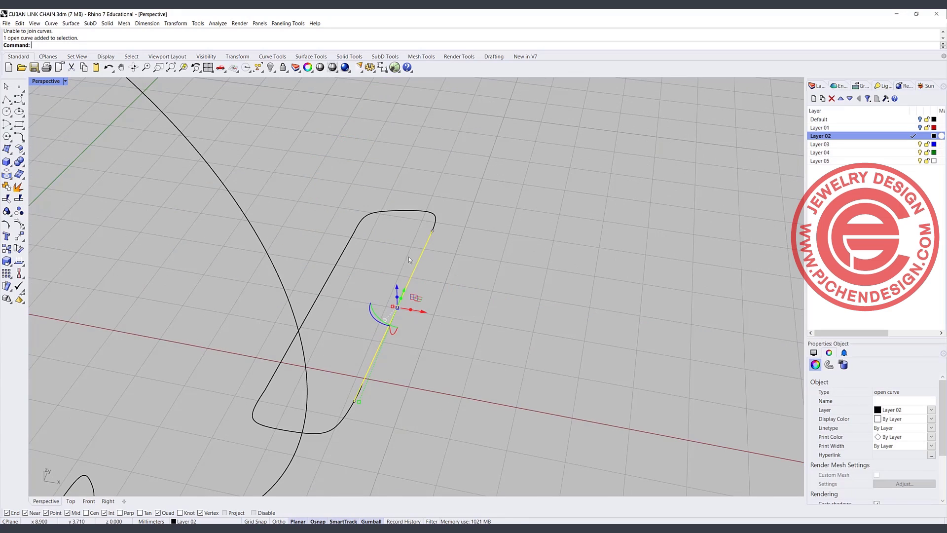
scroll(351, 395, up, 5)
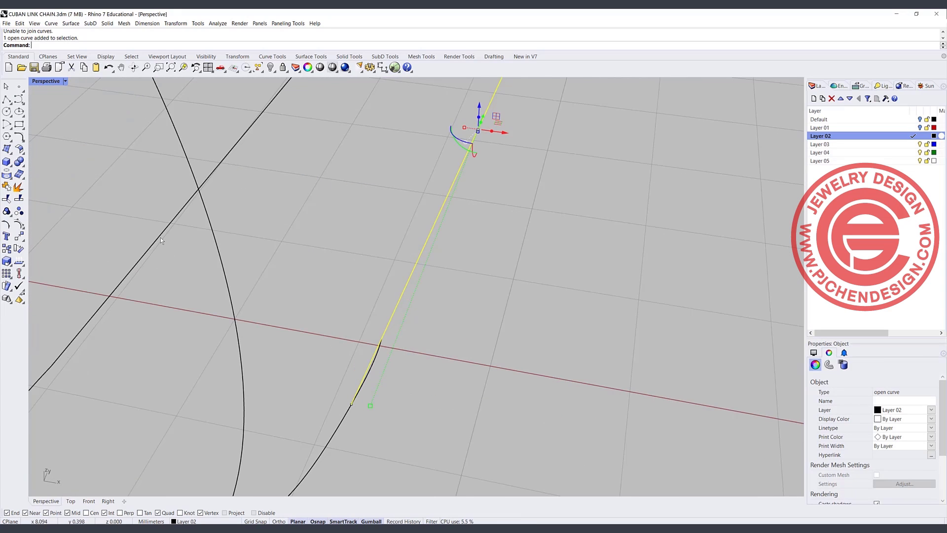
click(6, 198)
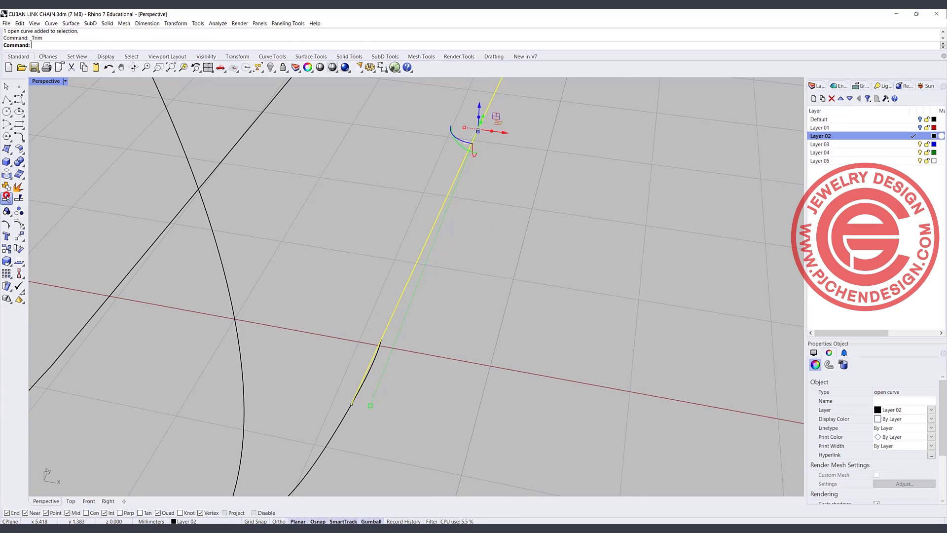
click(369, 375)
scroll(470, 300, down, 8)
key(Return)
drag(331, 183, 494, 321)
click(6, 186)
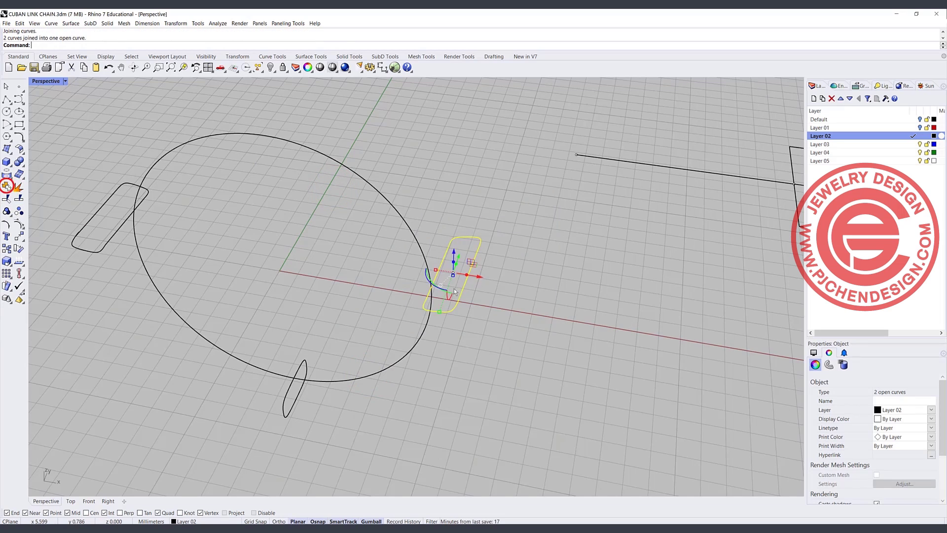
click(511, 291)
click(458, 294)
Explode the long left profile, trim off its small stub, and join all profile pieces
click(82, 231)
scroll(79, 229, up, 6)
scroll(111, 252, down, 3)
click(165, 288)
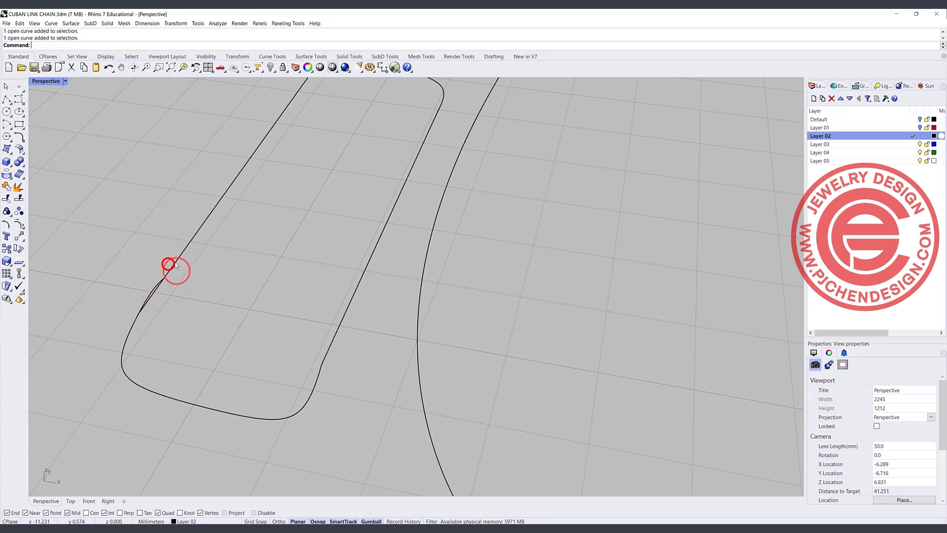
click(174, 263)
click(215, 292)
click(171, 264)
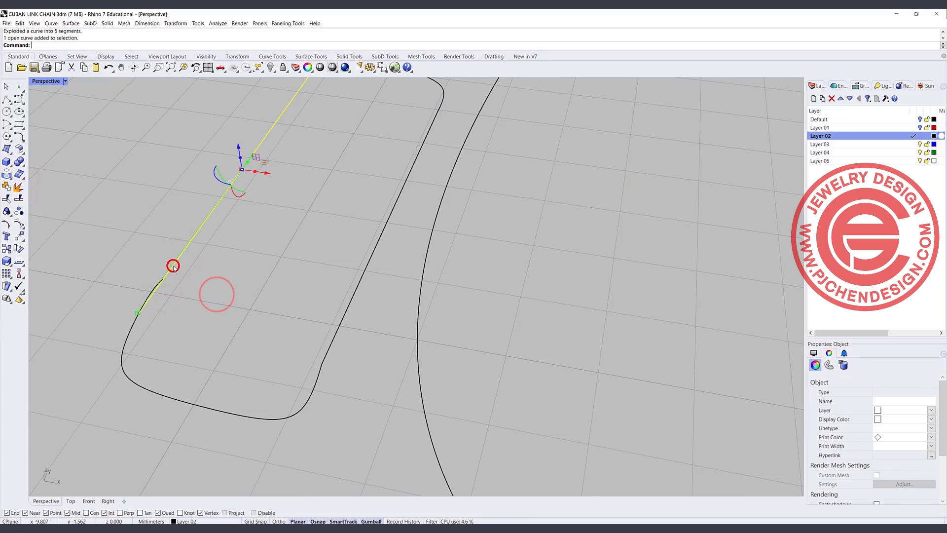
click(7, 199)
click(152, 290)
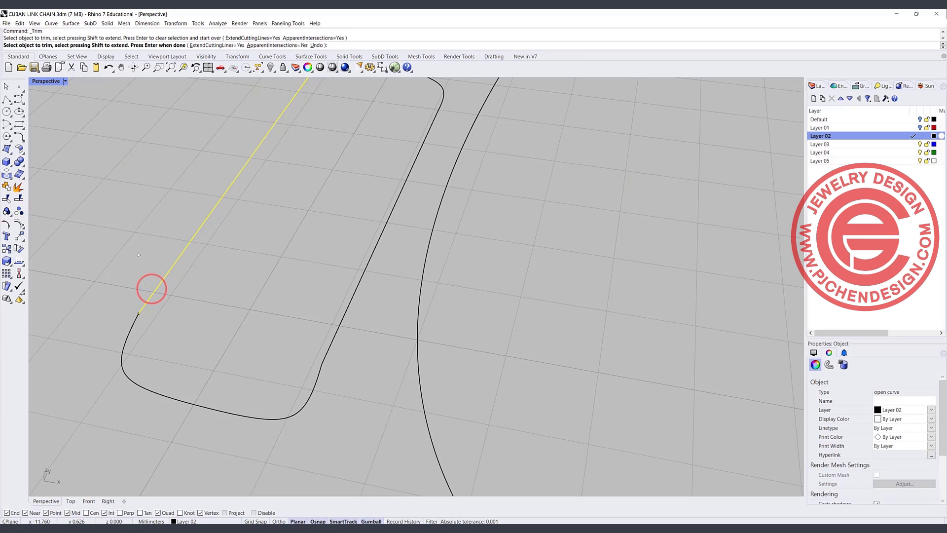
key(Return)
scroll(298, 311, down, 3)
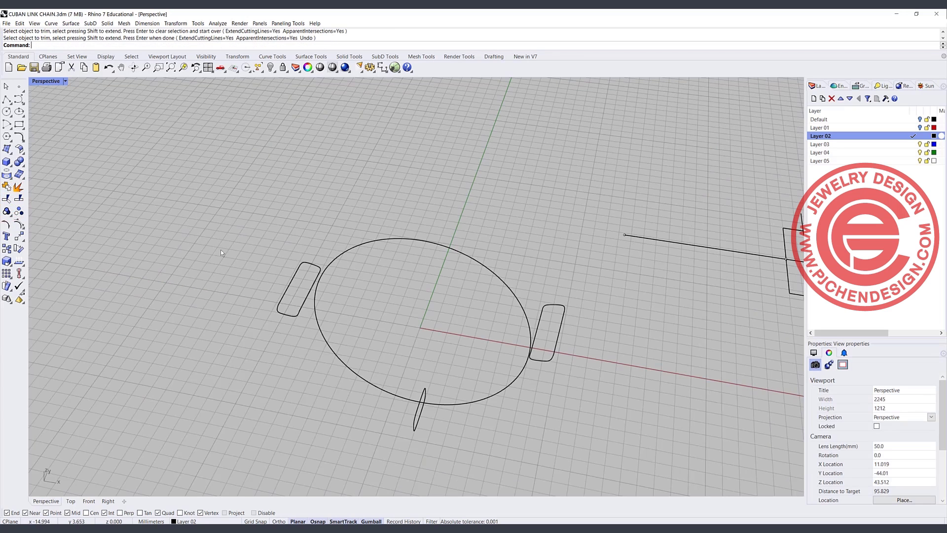
drag(187, 234, 584, 367)
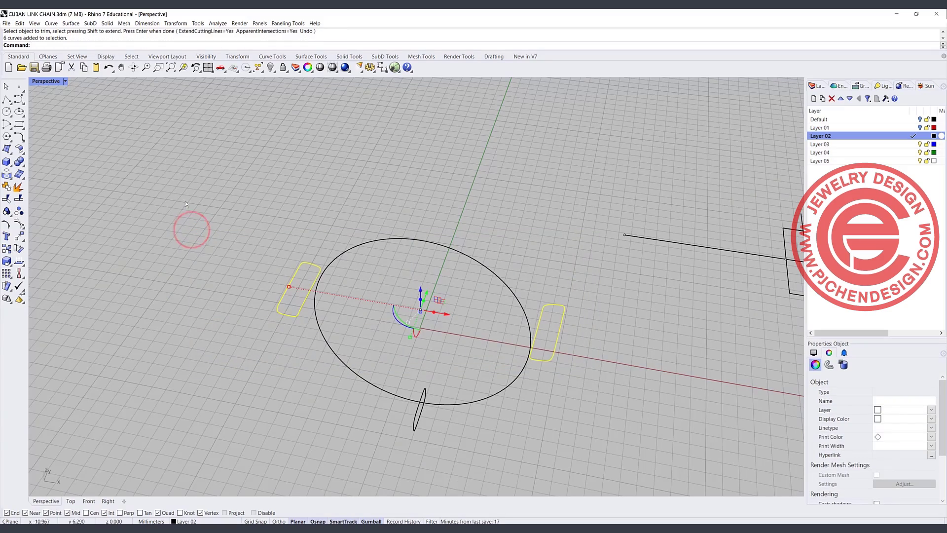
click(6, 187)
click(209, 244)
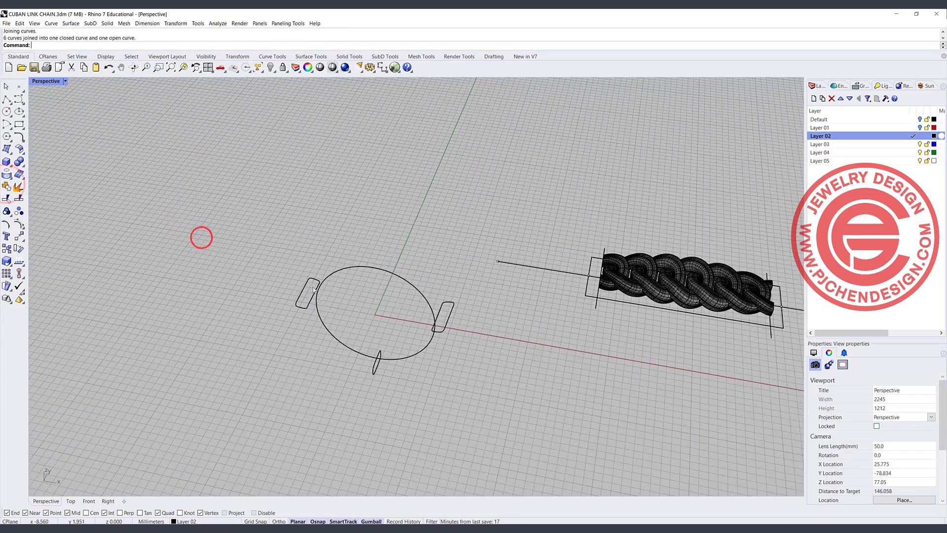
Try a Sweep1 along the circle with the three profiles; it fails on mixed open/closed shapes
click(74, 25)
click(93, 57)
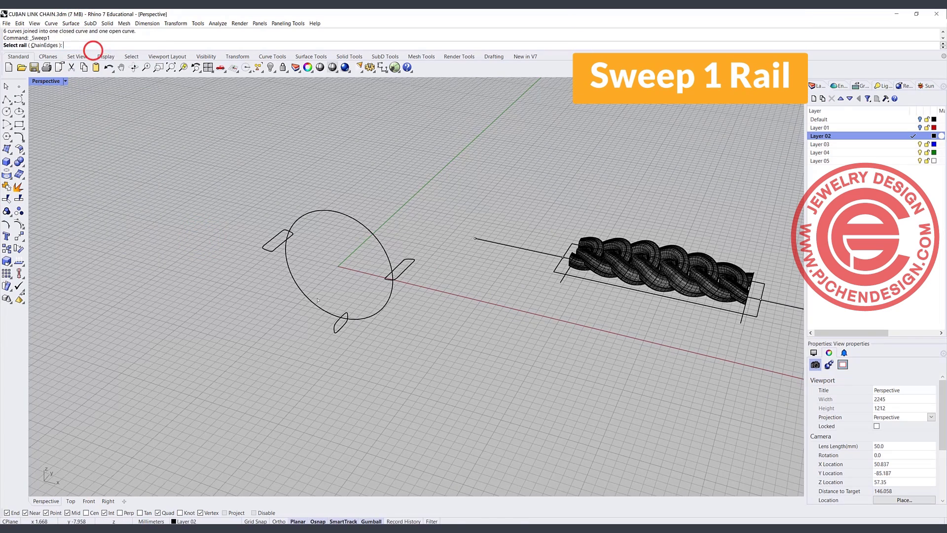
click(310, 297)
click(267, 250)
click(340, 329)
click(403, 275)
key(Return)
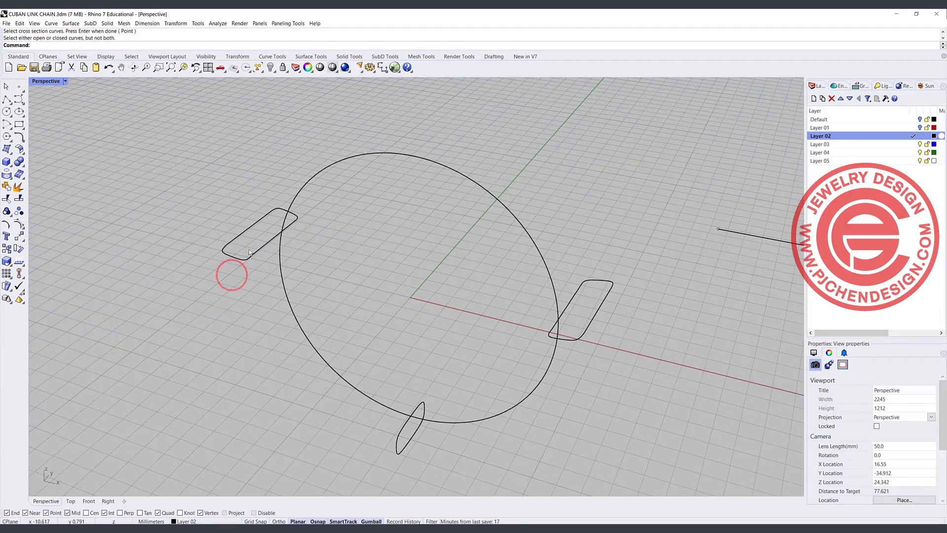
Check both side profiles and explode the open right-hand profile into separate segments
click(398, 357)
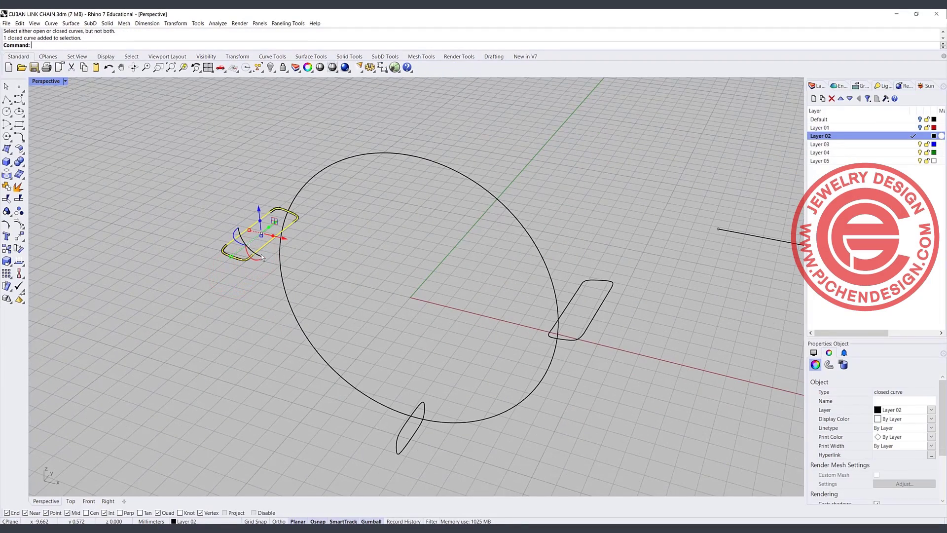
click(587, 328)
right_drag(597, 332, 321, 279)
click(18, 187)
click(509, 321)
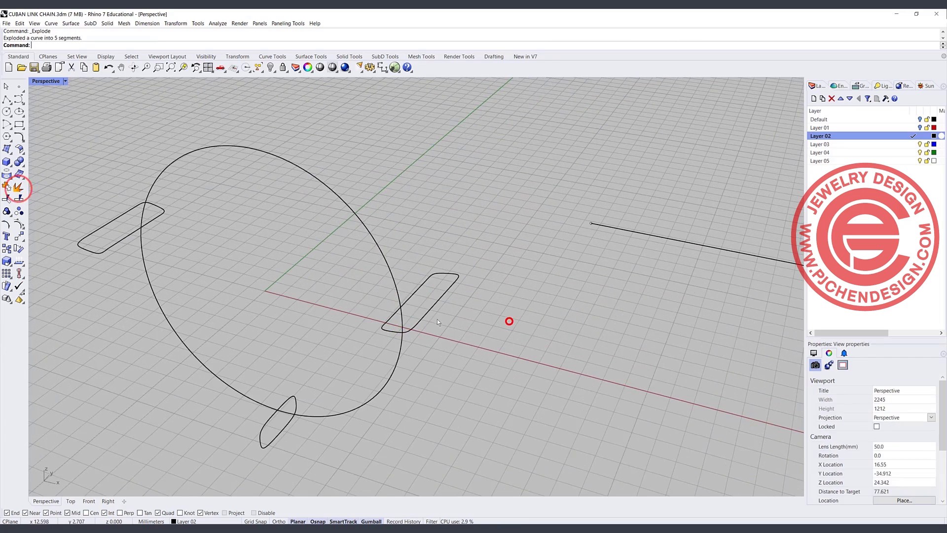
scroll(409, 334, up, 6)
scroll(405, 332, down, 3)
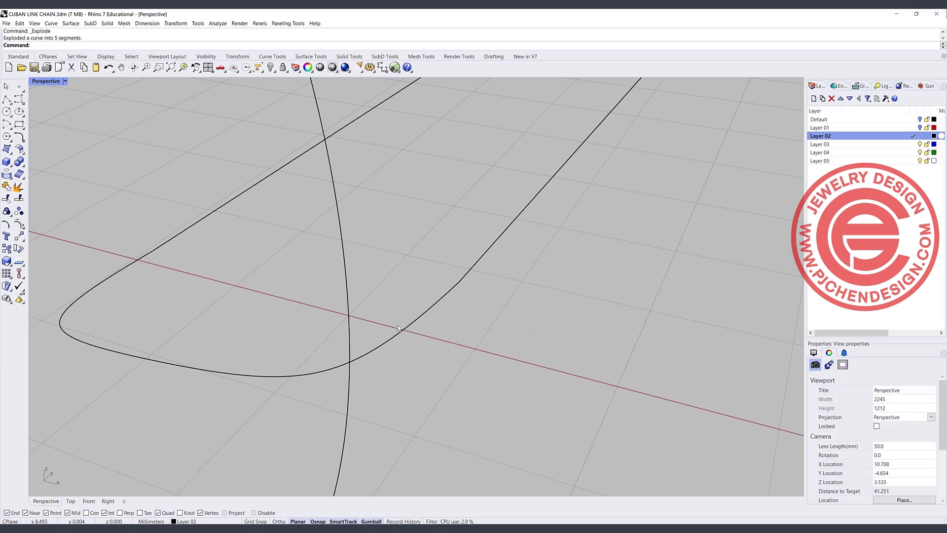
Select the exploded profile's top rounded and right straight segments at the junction
click(110, 271)
click(158, 246)
scroll(316, 259, down, 4)
scroll(369, 194, up, 5)
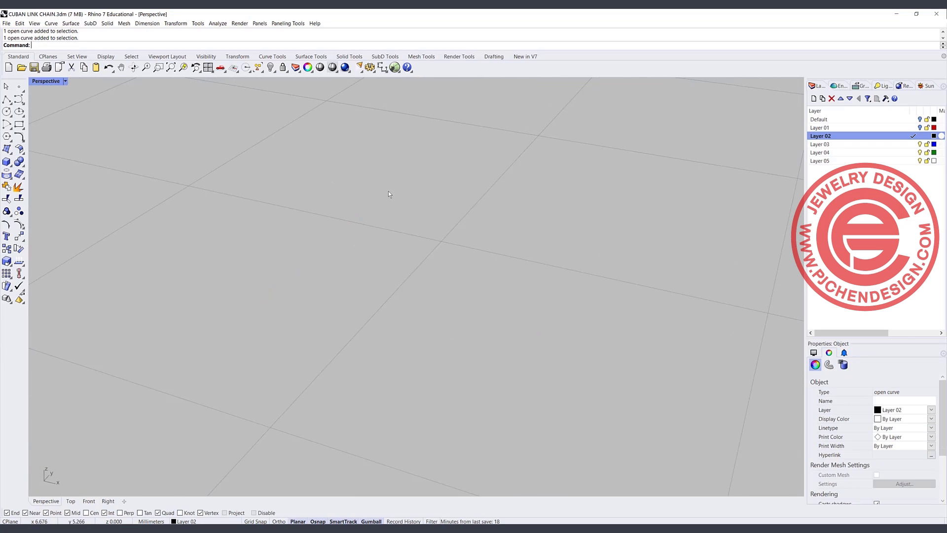
click(401, 185)
click(593, 186)
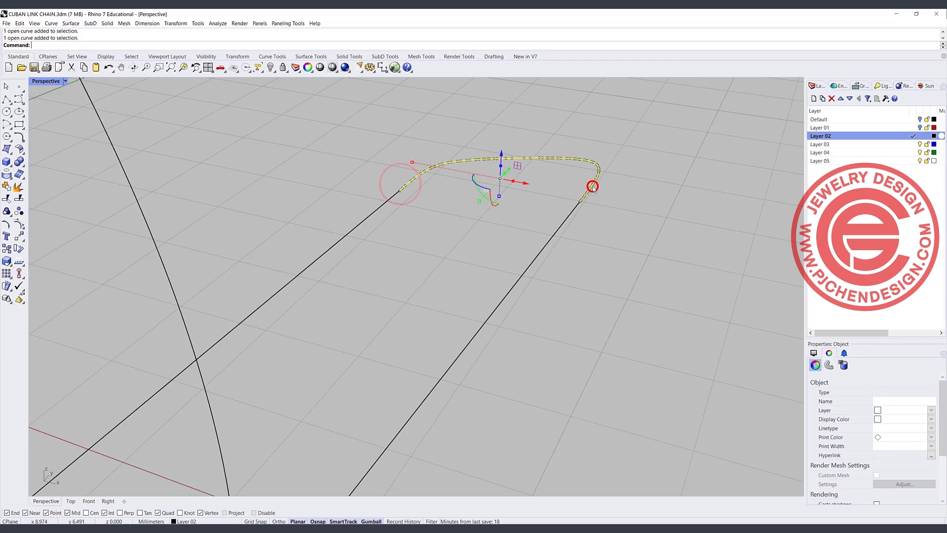
click(577, 207)
shift+right_drag(584, 194, 592, 200)
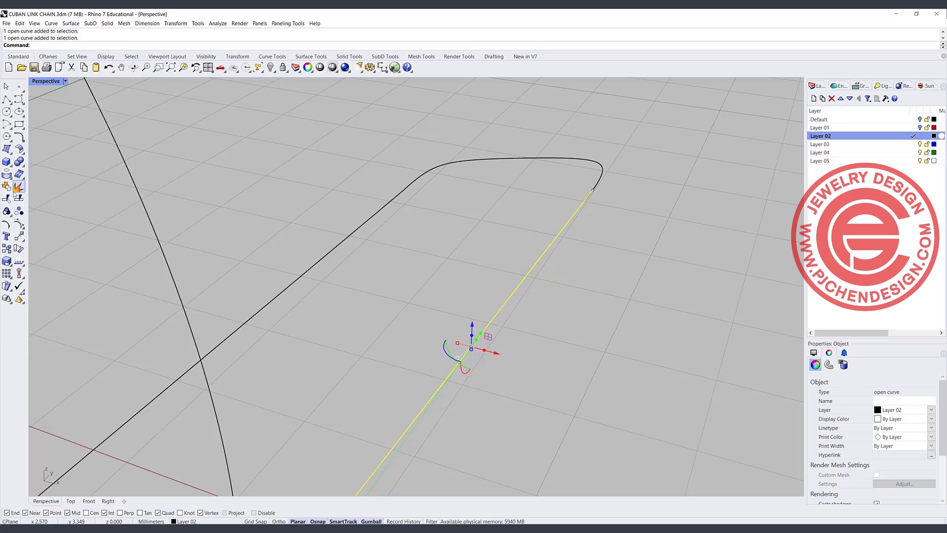
Trim away the overlapping piece where the rounded and straight segments meet
click(18, 187)
click(592, 191)
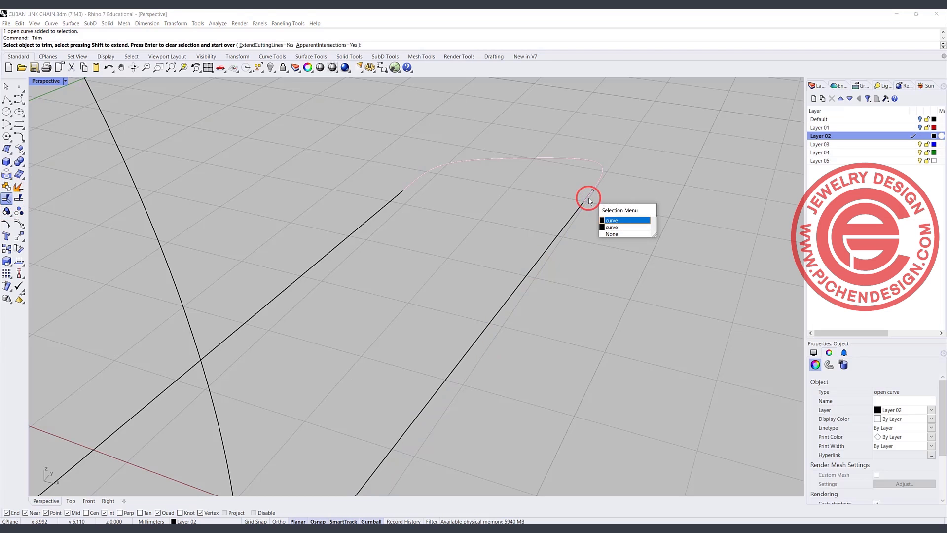
click(617, 221)
scroll(636, 225, down, 5)
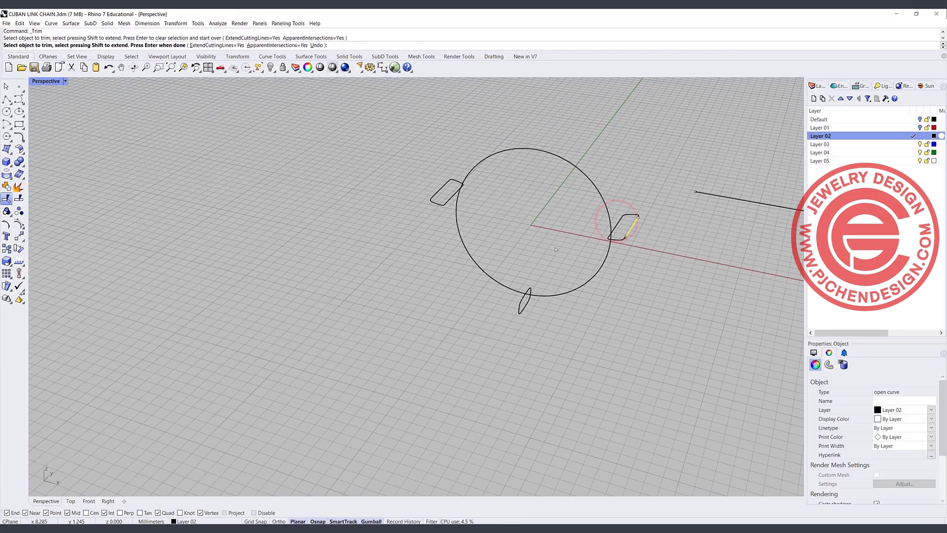
right_click(562, 191)
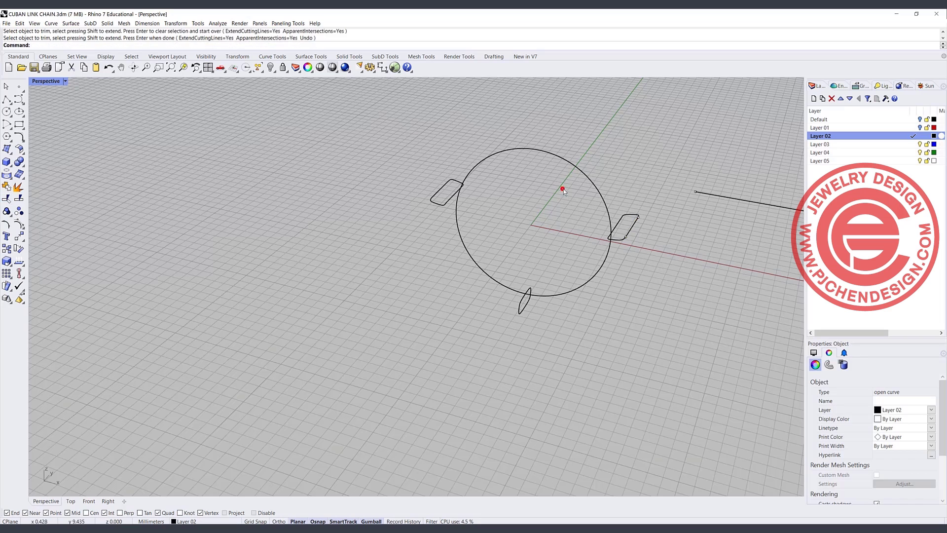
Join the five pieces into one closed right-hand profile
click(6, 186)
right_drag(338, 256, 354, 249)
scroll(354, 248, up, 3)
Start Sweep 1 Rail with the big circle as rail and the three link profiles as cross sections
click(70, 23)
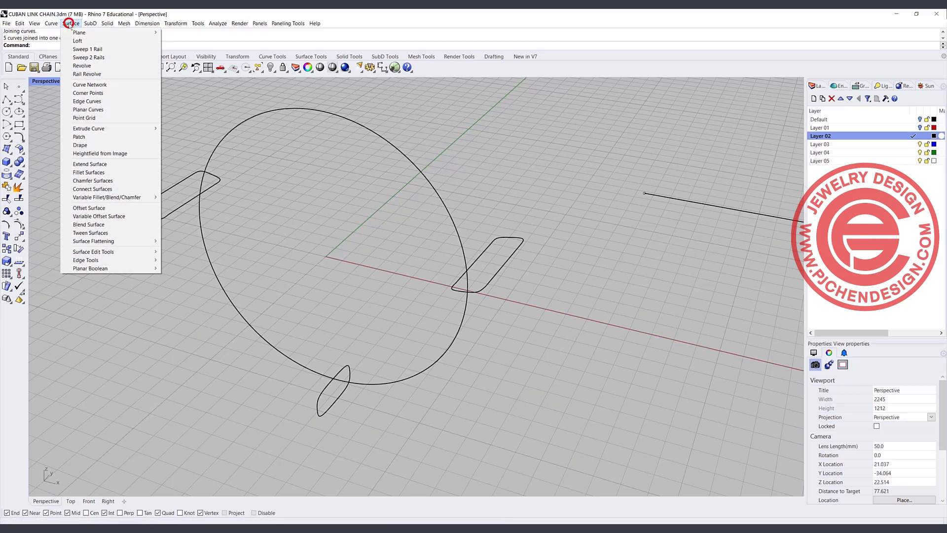
click(81, 55)
click(201, 243)
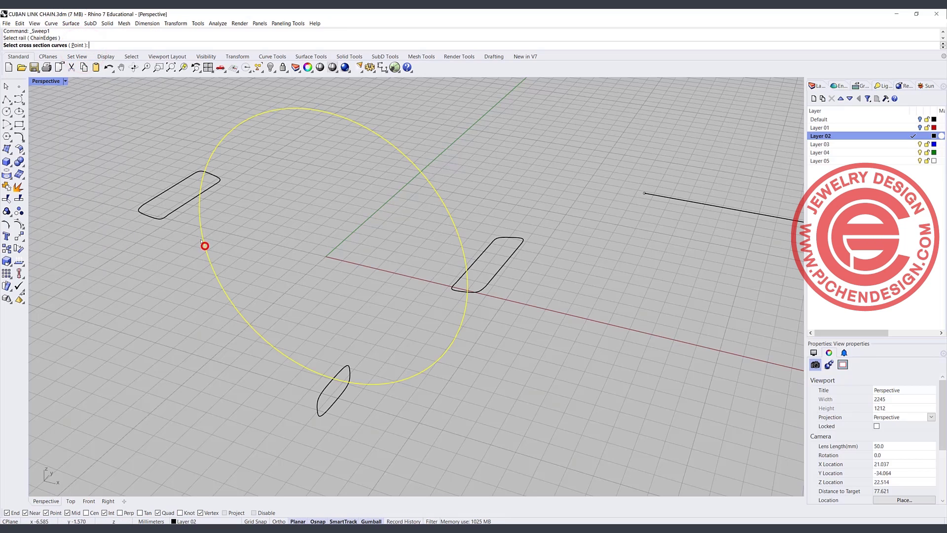
click(163, 207)
click(321, 415)
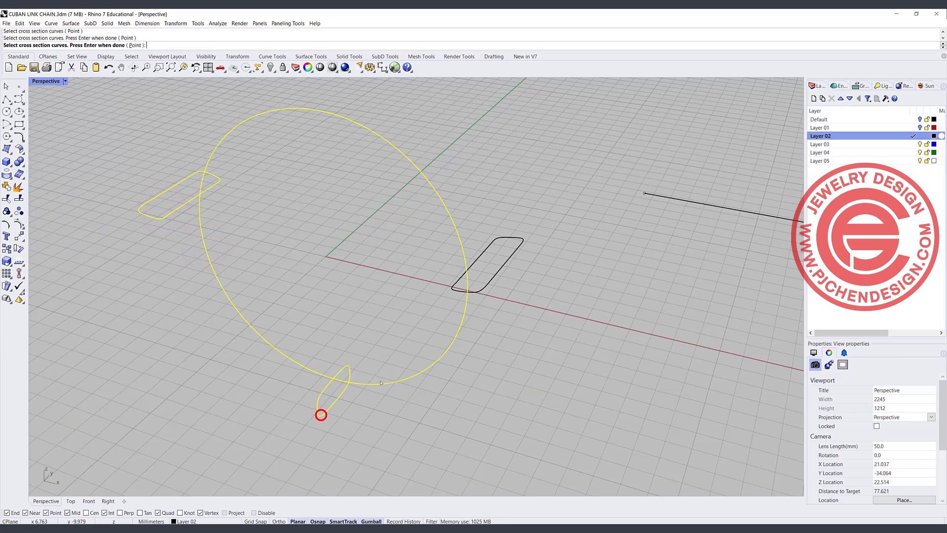
click(485, 290)
key(Return)
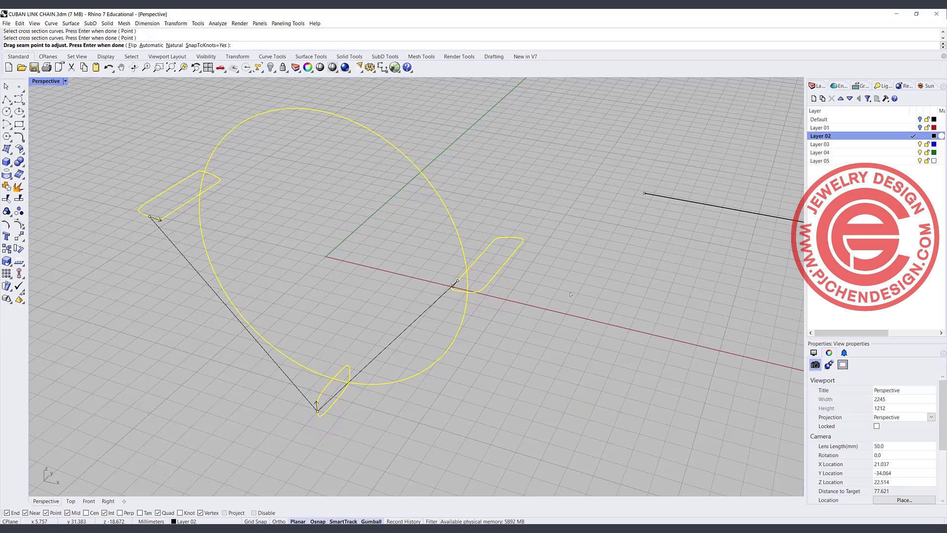
Align the three profiles' seams onto the rail and confirm the sweep to create the shank
drag(316, 412, 333, 376)
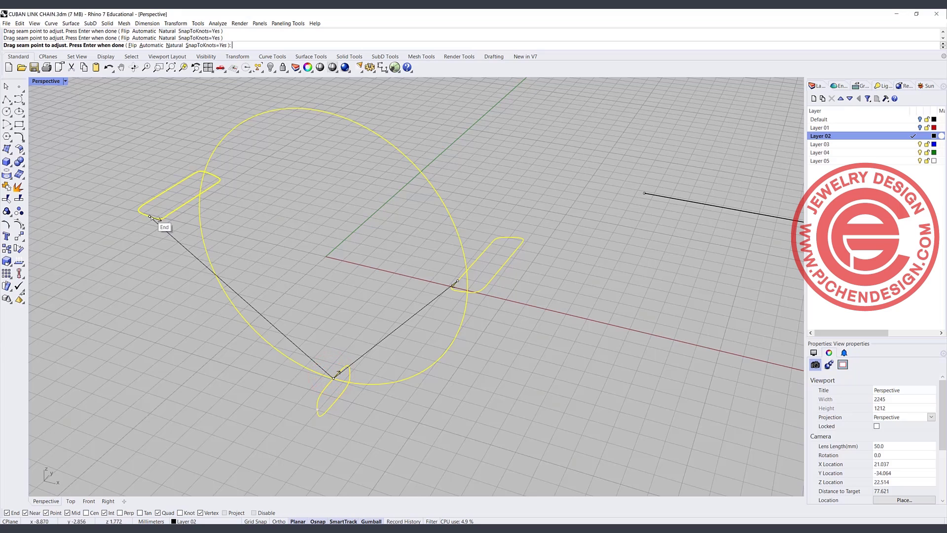
drag(150, 217, 200, 194)
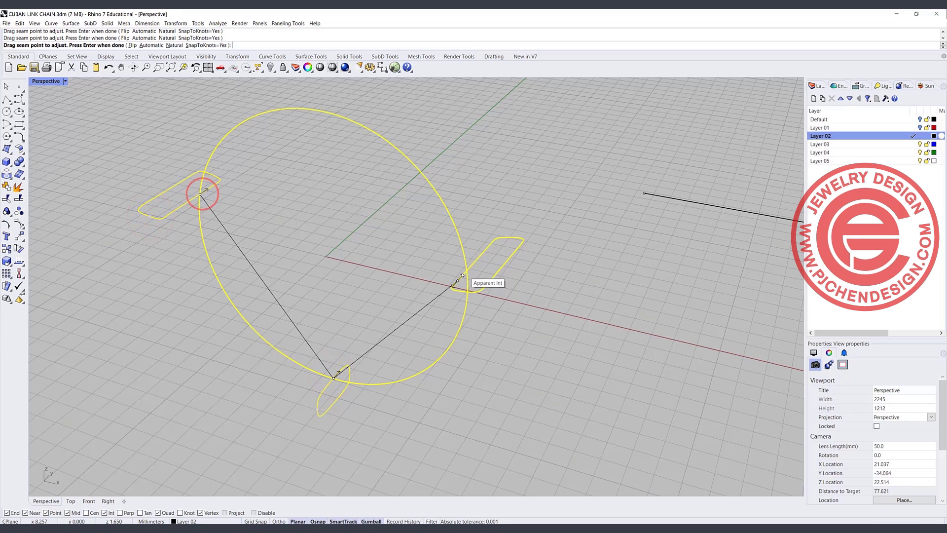
drag(458, 281, 474, 263)
click(201, 195)
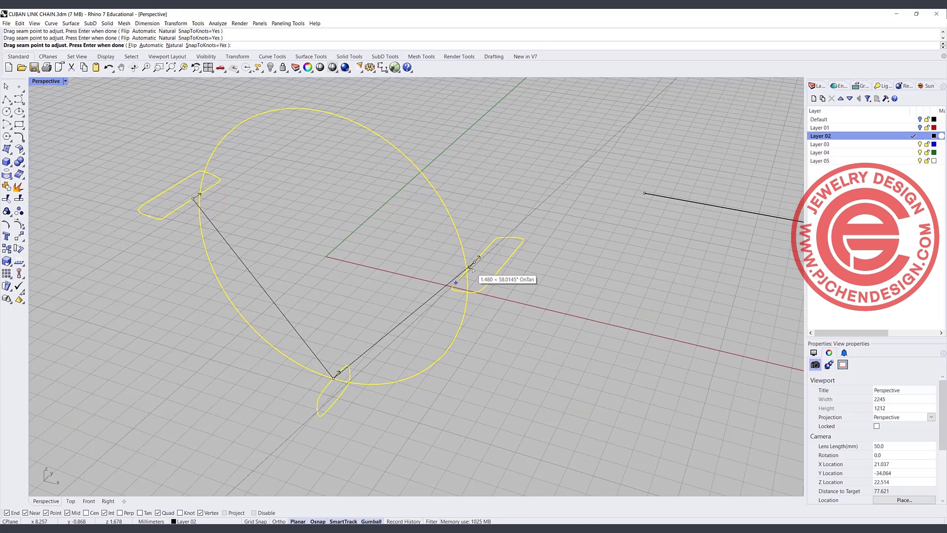
key(Return)
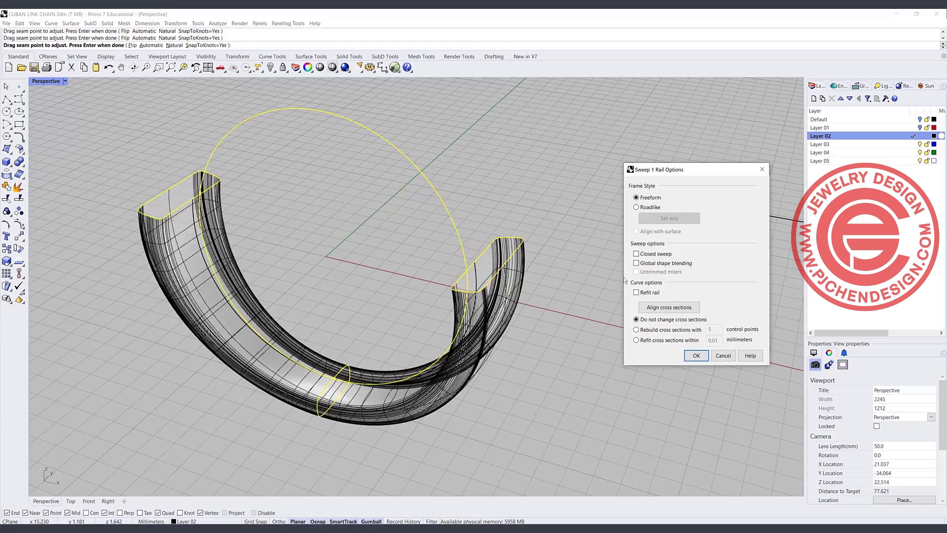
right_drag(473, 268, 435, 244)
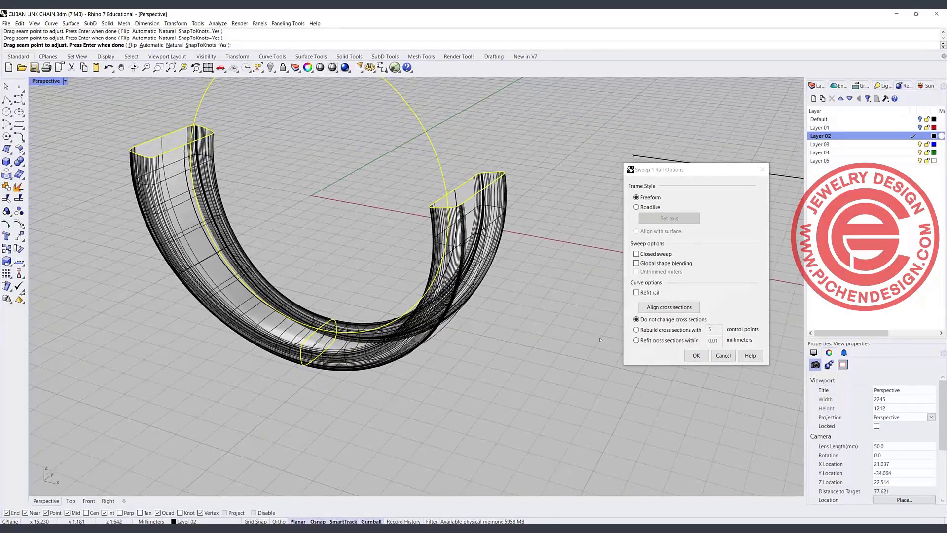
click(696, 355)
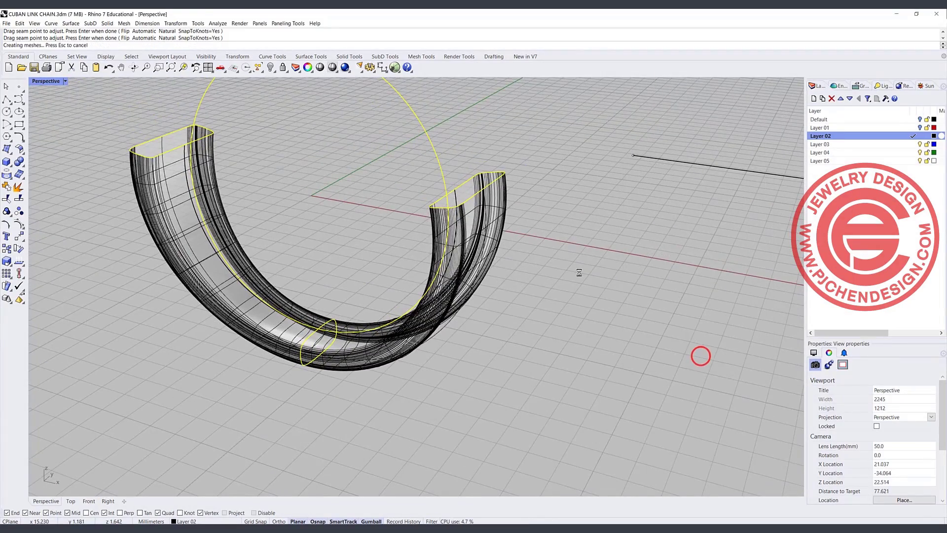
Cap both open ends of the shank surface, then show the hidden chain on the ring
click(480, 229)
text(Cap)
key(Return)
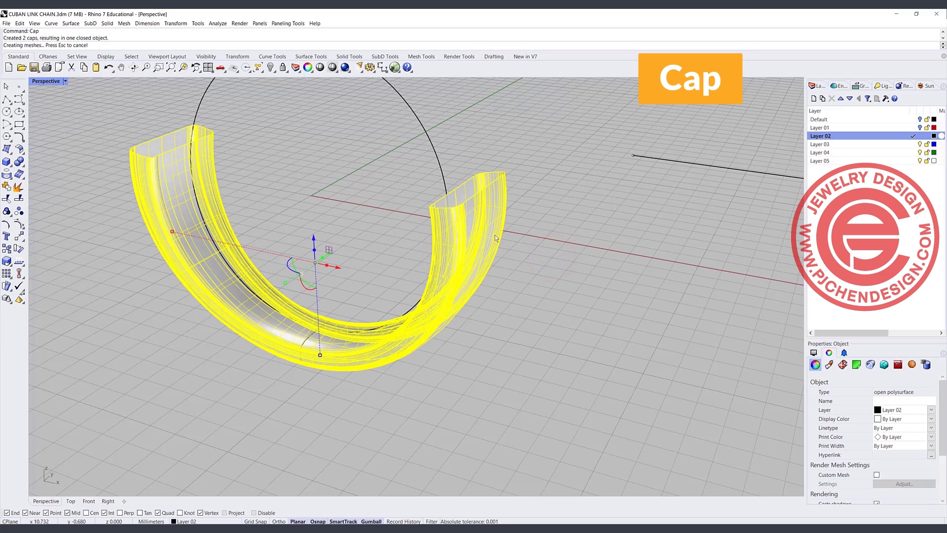
click(496, 220)
scroll(428, 184, down, 3)
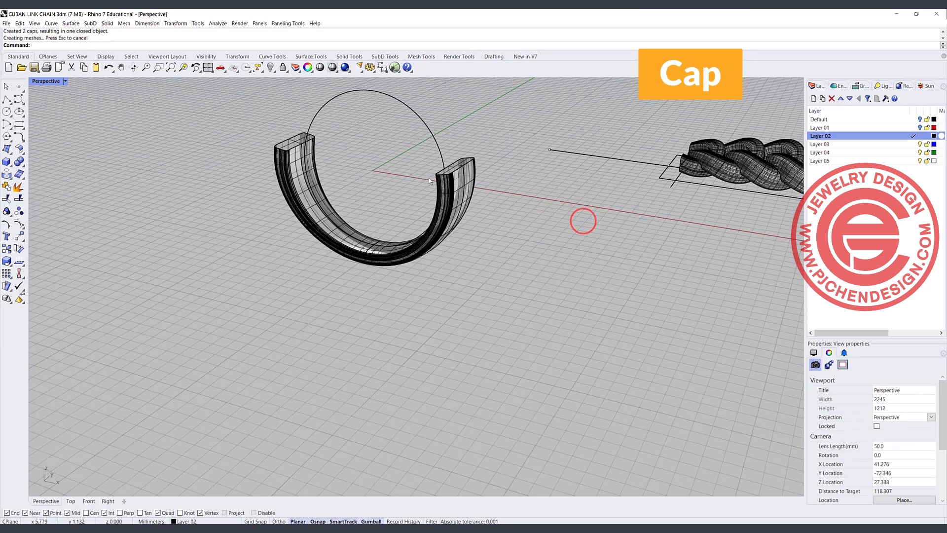
right_drag(428, 184, 423, 205)
scroll(423, 312, up, 2)
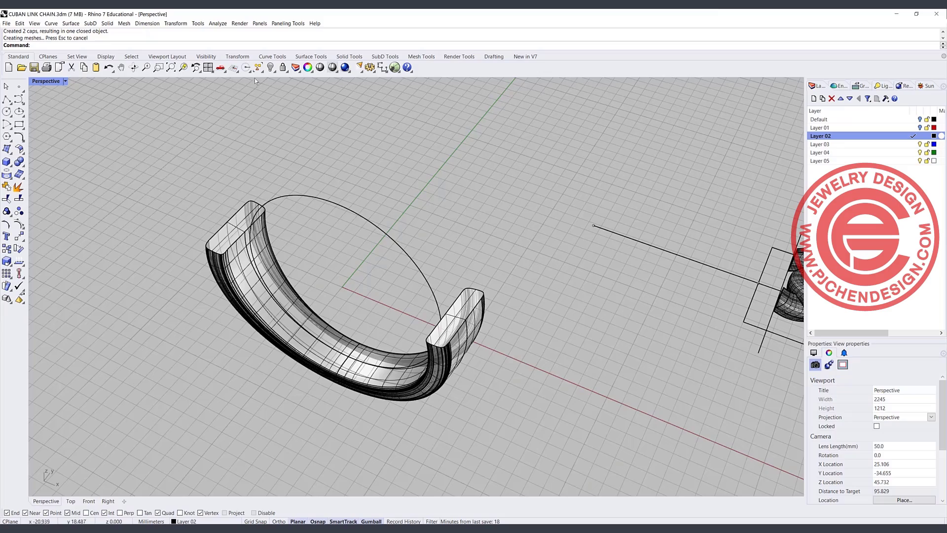
click(271, 67)
right_drag(558, 255, 406, 247)
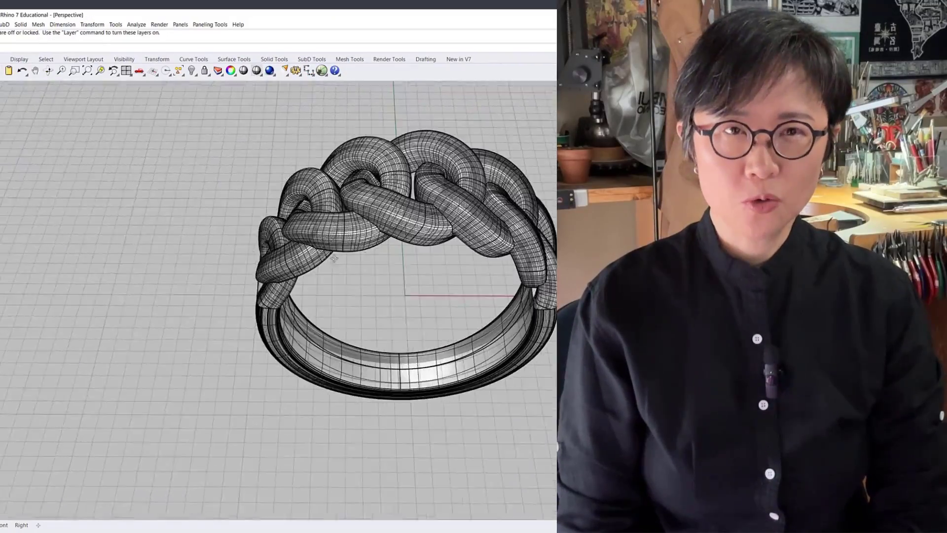
Orbit the finished ring, then scroll down through the playlist's later chain and bangle tutorials
right_drag(335, 259, 267, 256)
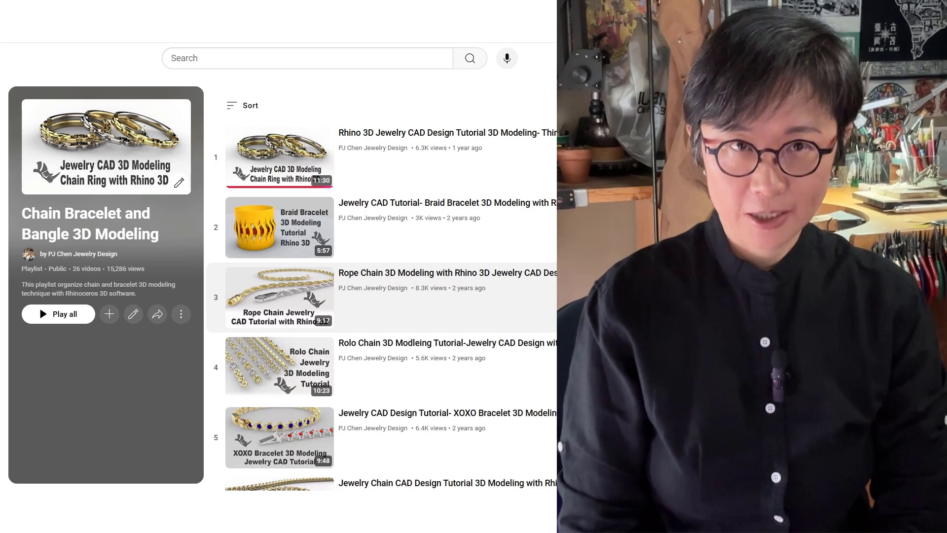
scroll(382, 281, down, 3)
scroll(382, 281, down, 3)
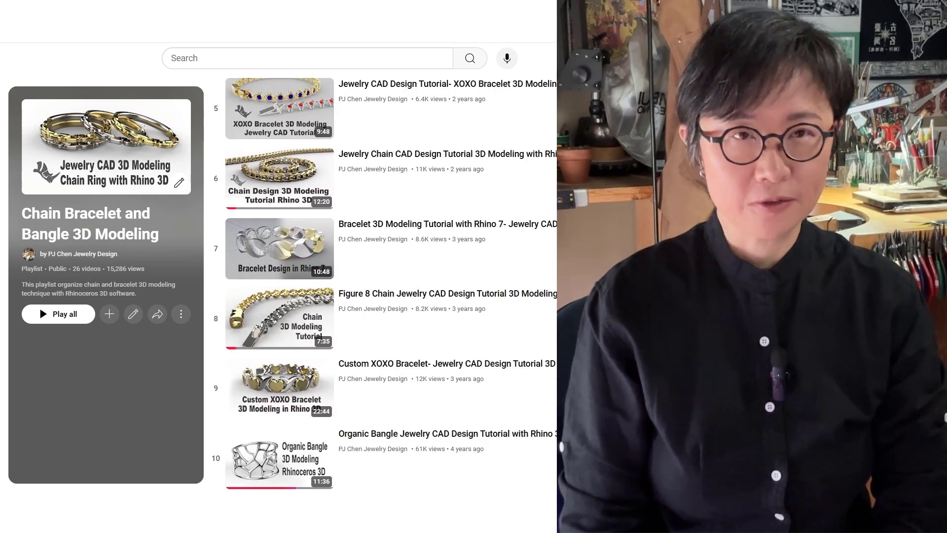
scroll(382, 129, down, 3)
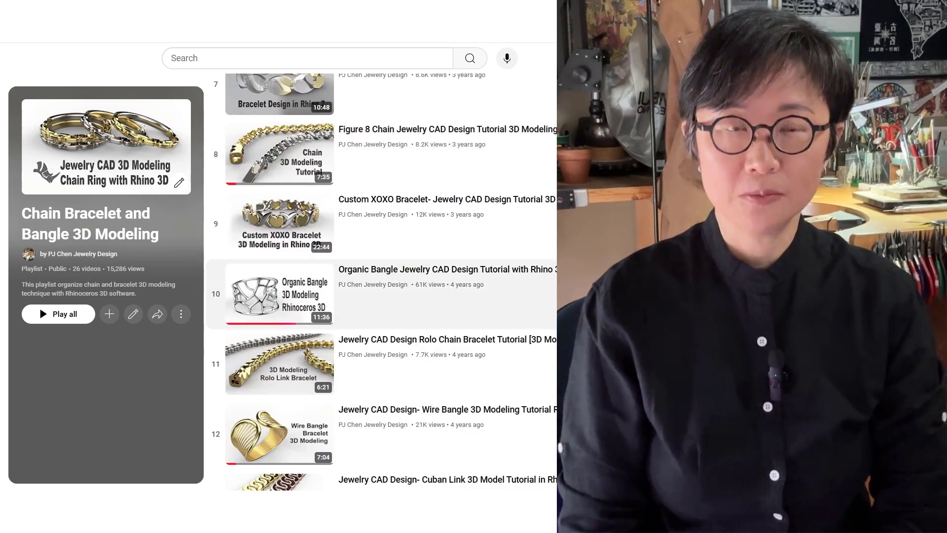
scroll(382, 129, down, 3)
scroll(382, 281, down, 3)
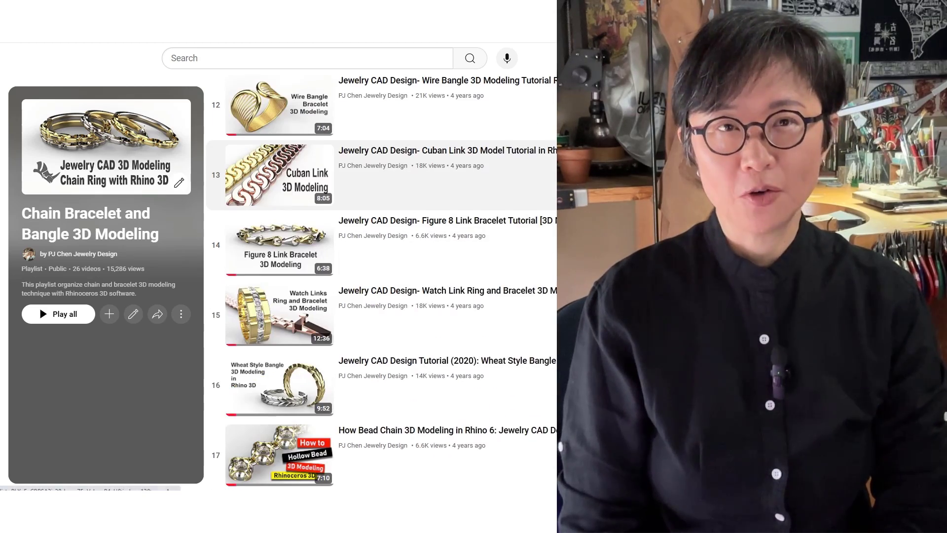
scroll(382, 175, down, 3)
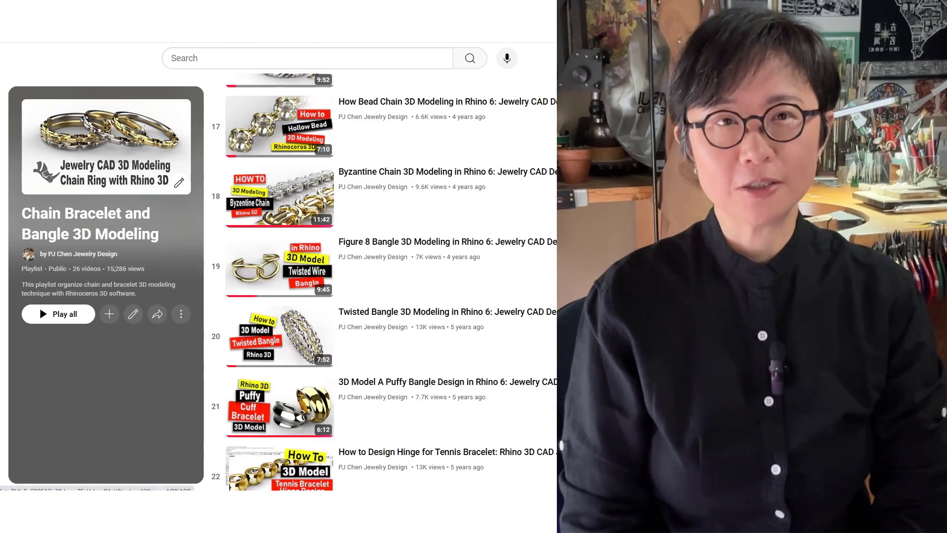